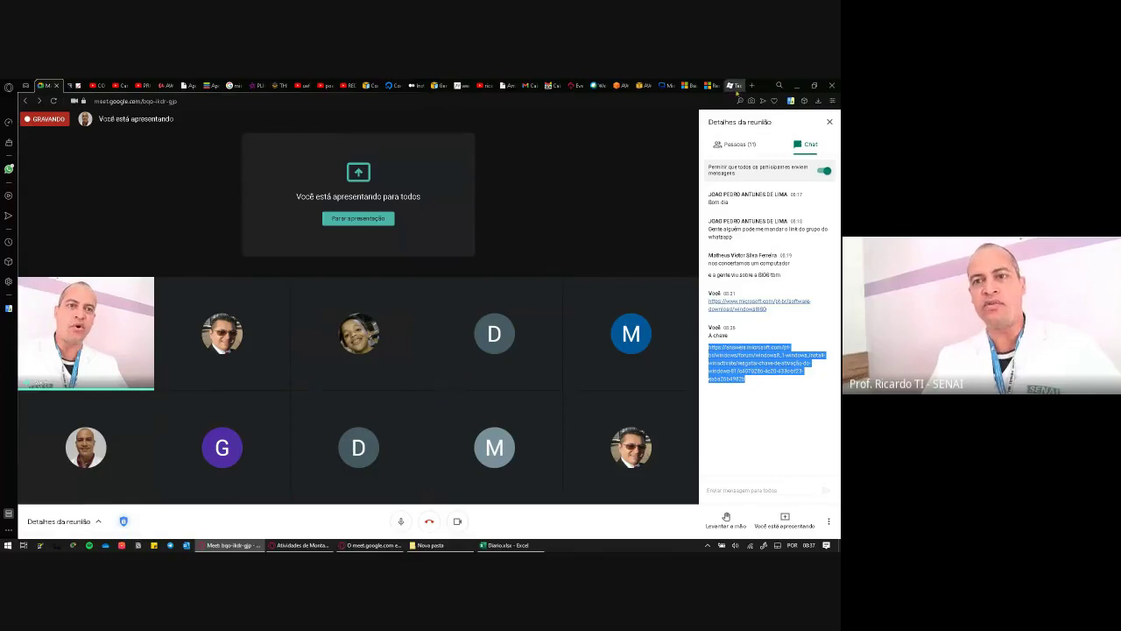
Open the answers.microsoft.com thread "Resgatar chave de ativação do Windows 8.1" in a new browser tab.
click(751, 86)
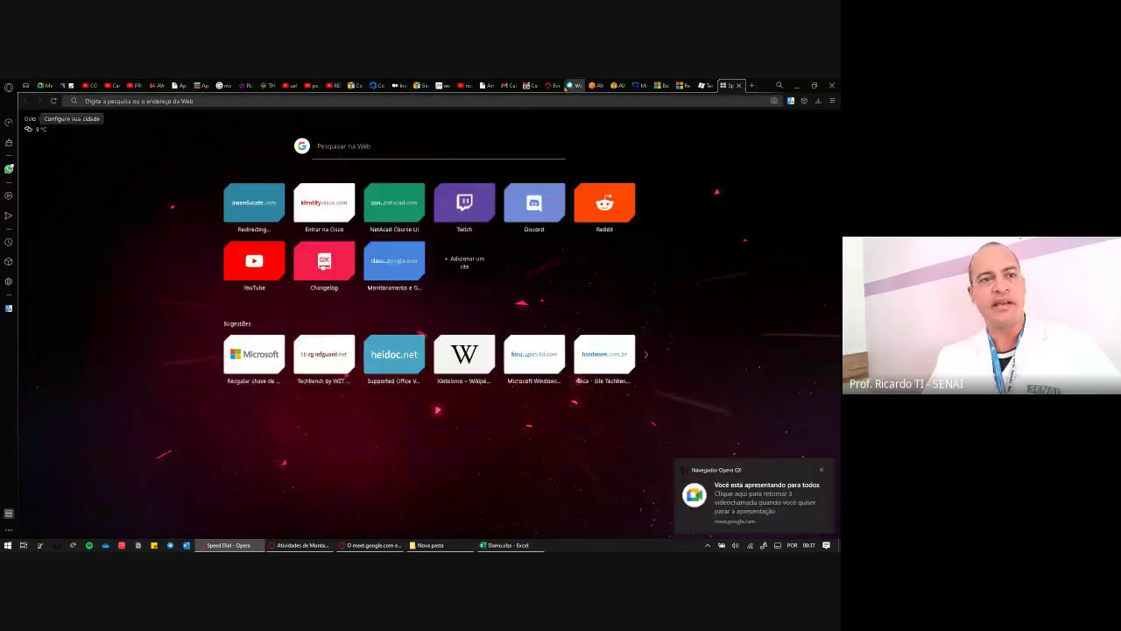
text(https://answers.microsoft.com/pt-br/windows/forum/windows8_1-windows_install-winactivate/resgatar-chave-de-ativação-do-windows-81/c4070286-4c20-433c-bf23-eaba26b4982b)
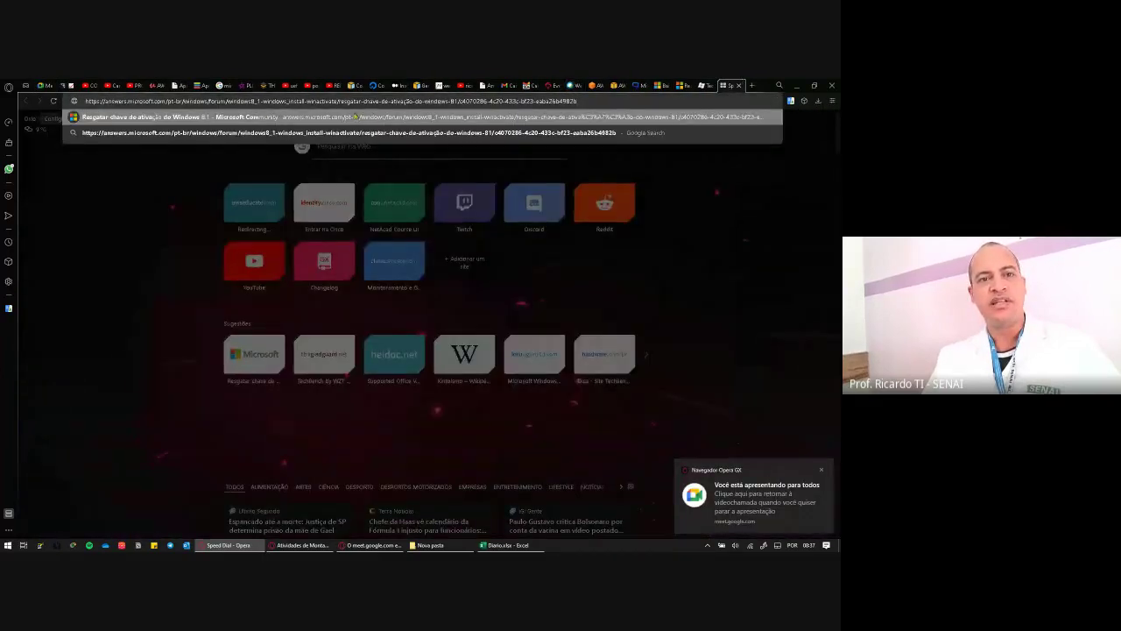
key(Return)
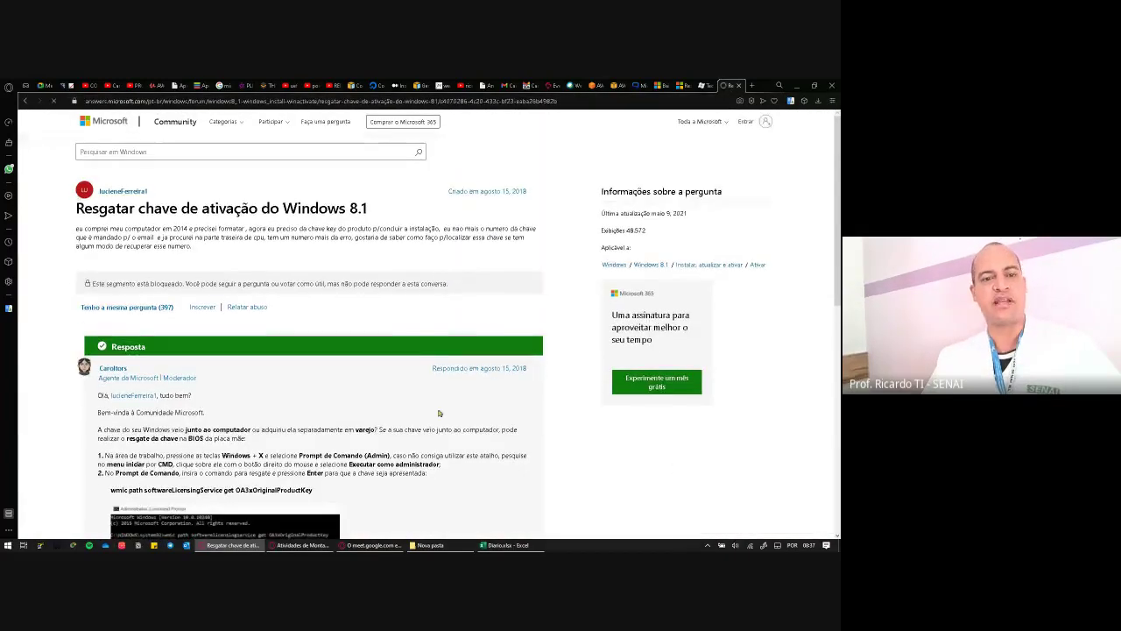
Copy the generic Windows 8.1 Core and Pro product keys from the answer and send them in the Meet chat.
scroll(442, 373, down, 3)
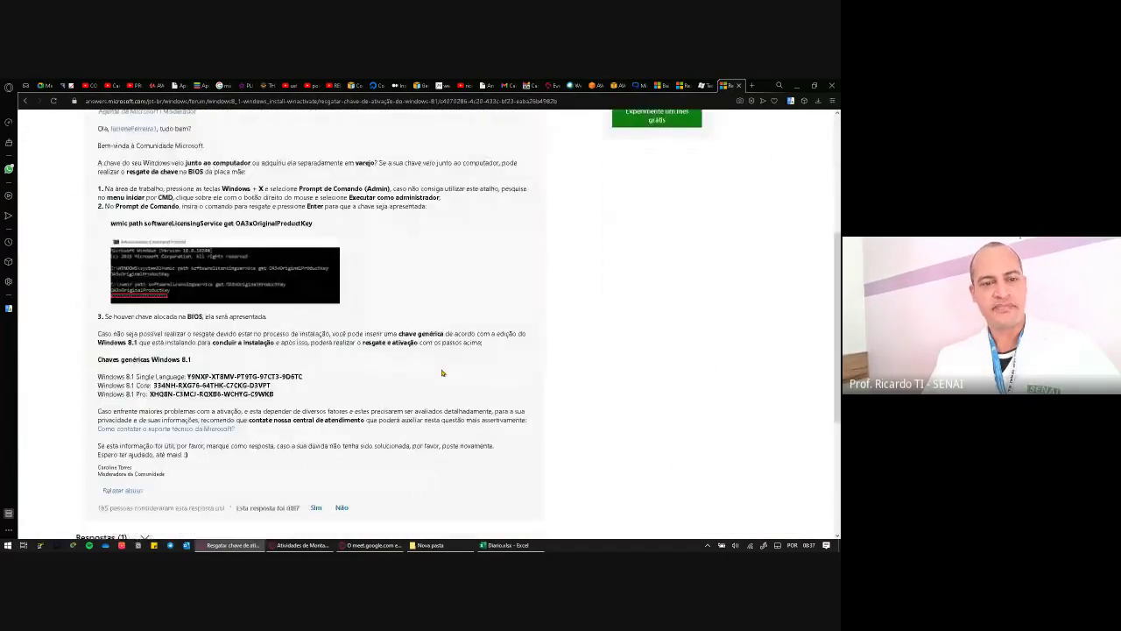
drag(277, 382, 95, 371)
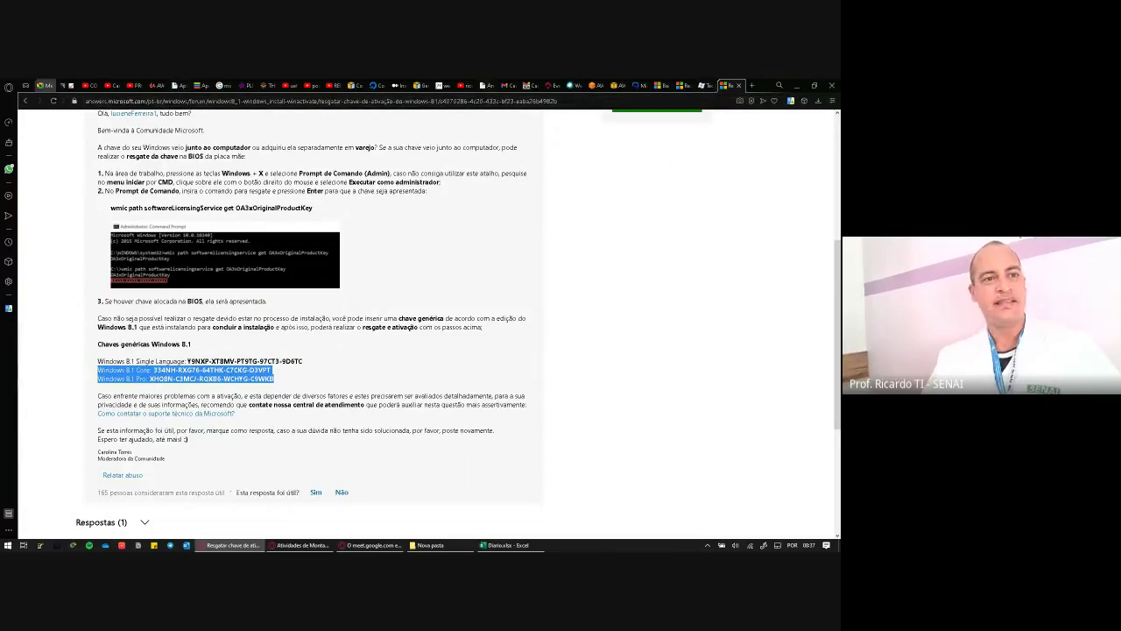
click(40, 86)
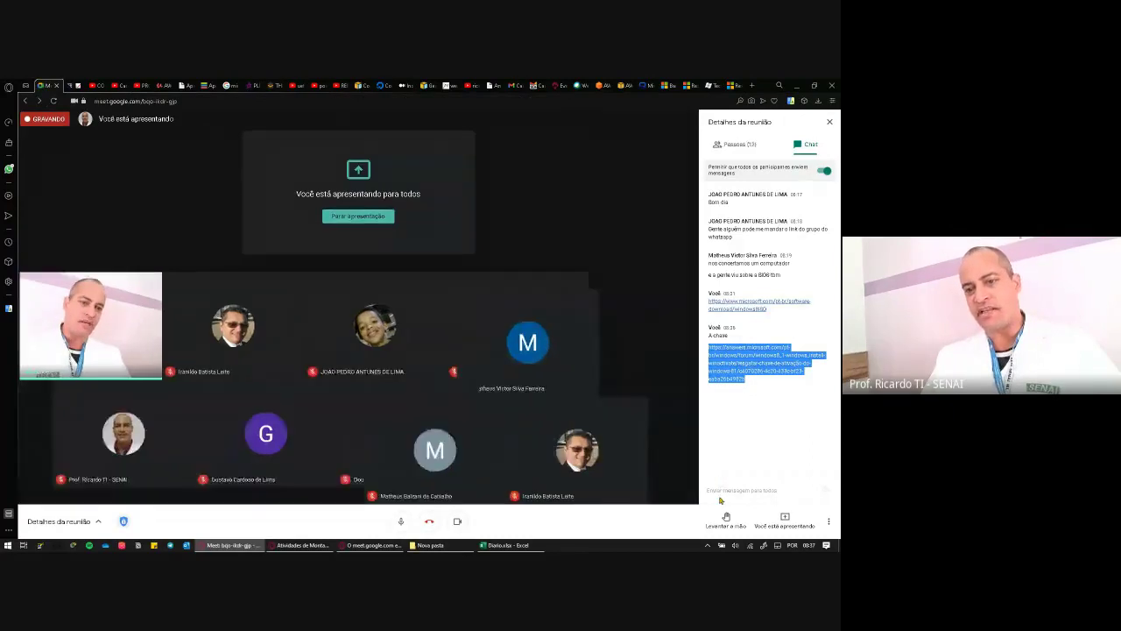
click(723, 493)
text(Windows 8.1 Core: 334NH-RXG76-64THK-C7CKG-D3VPT Windows 8.1 Pro: XHQ8N-C3MCJ-RQXB6-WCHYG-C9WKB)
key(Return)
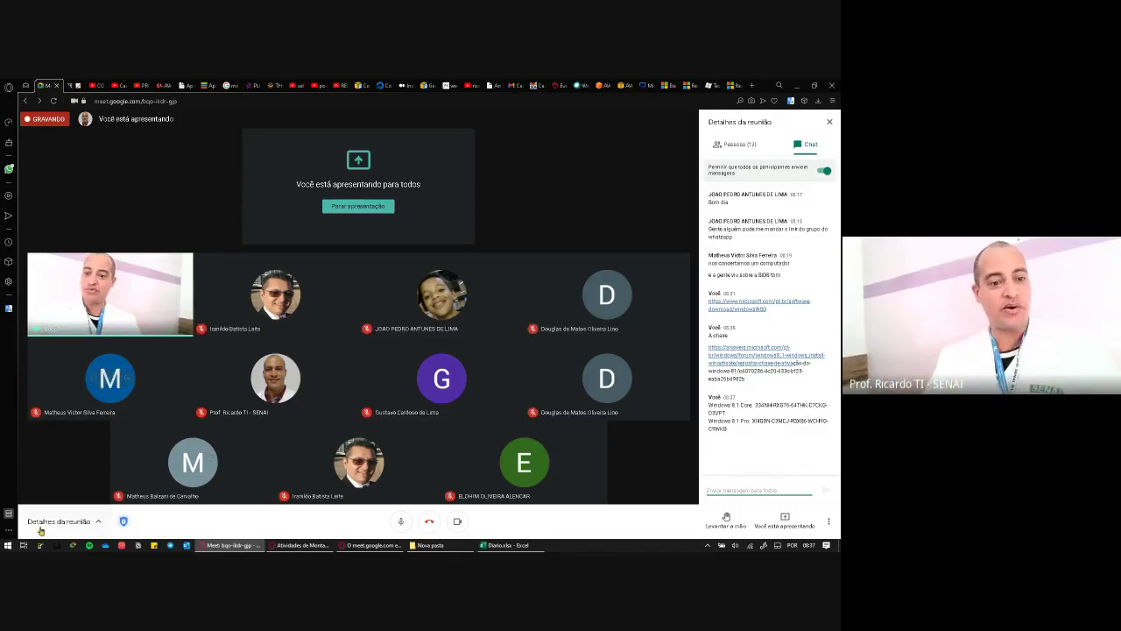
Launch Oracle VM VirtualBox, minimize the browser and move the VirtualBox window toward the centre of the desktop.
click(8, 544)
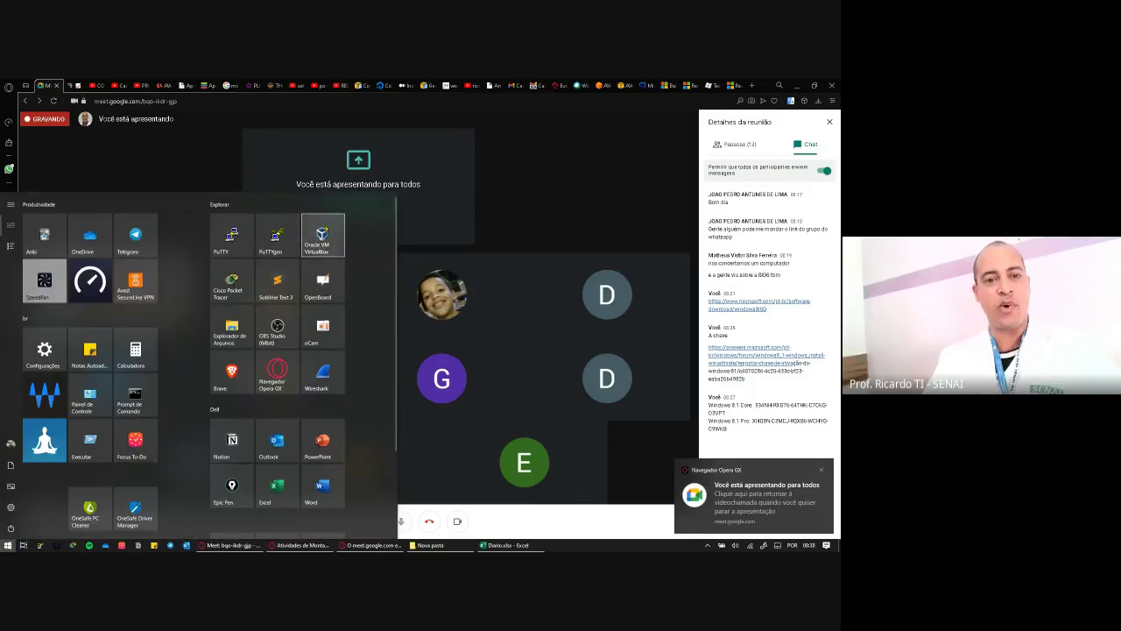
click(323, 237)
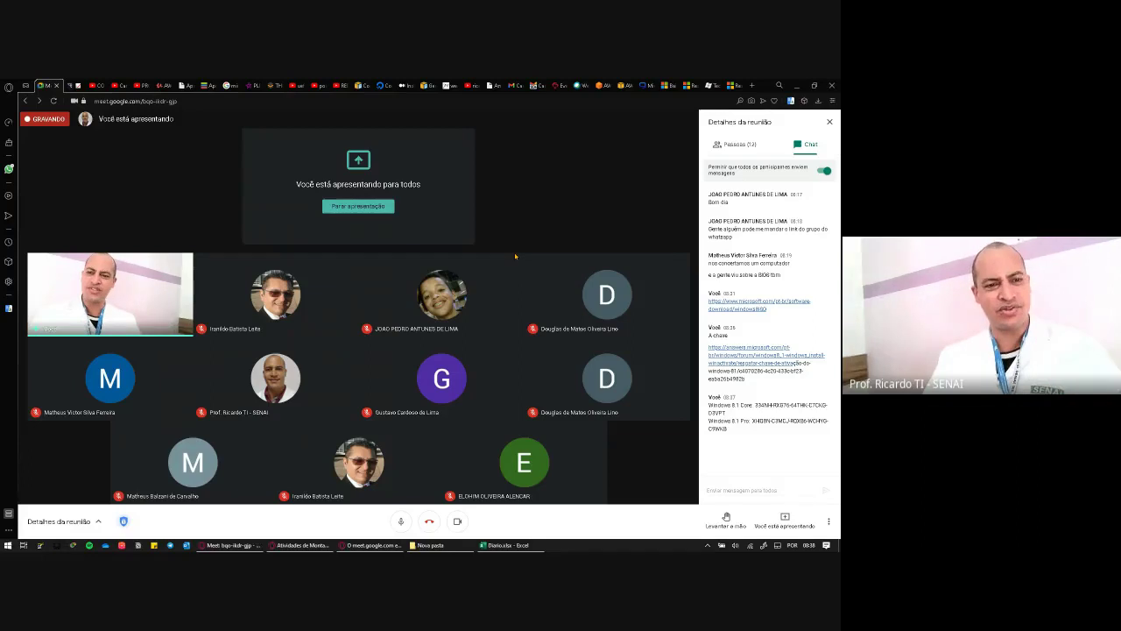
click(796, 86)
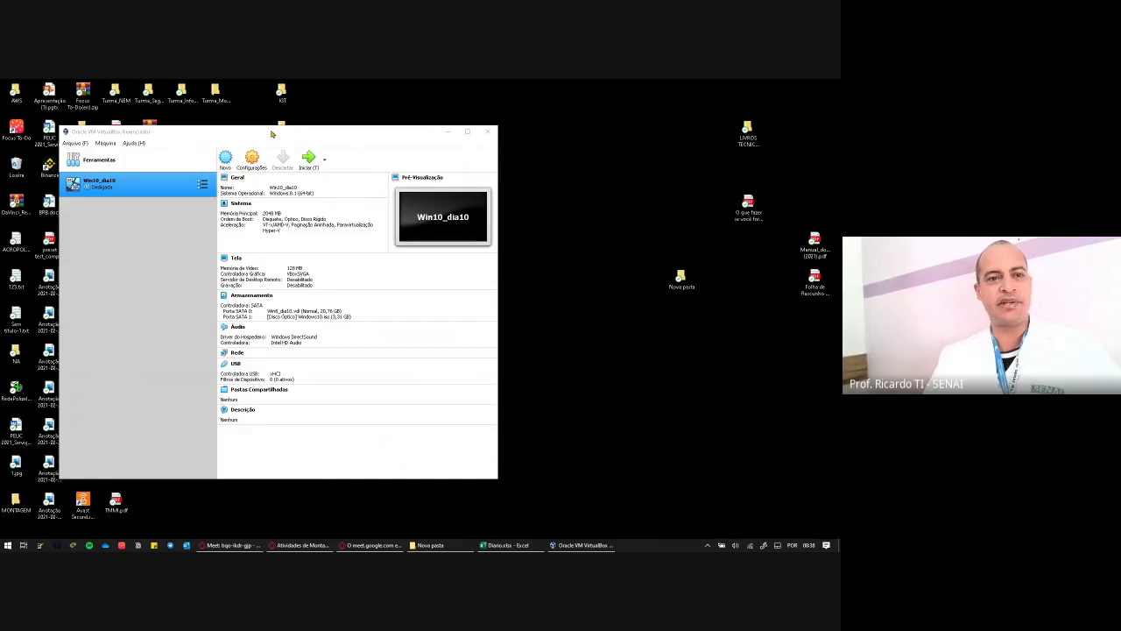
drag(271, 133, 409, 141)
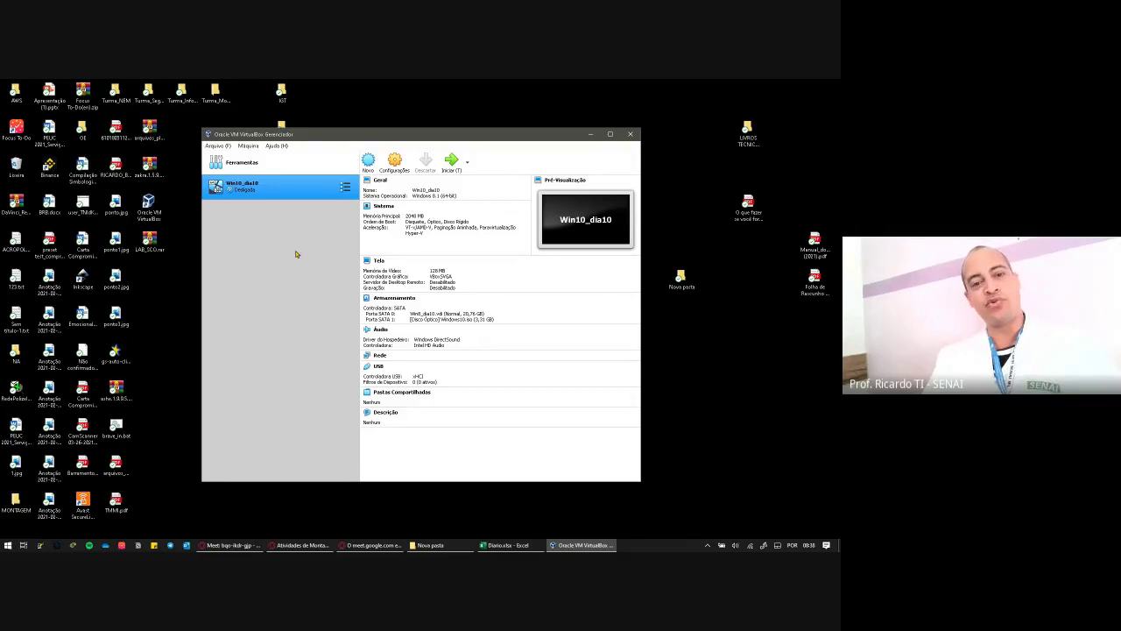
Check today's date in the system calendar.
click(809, 545)
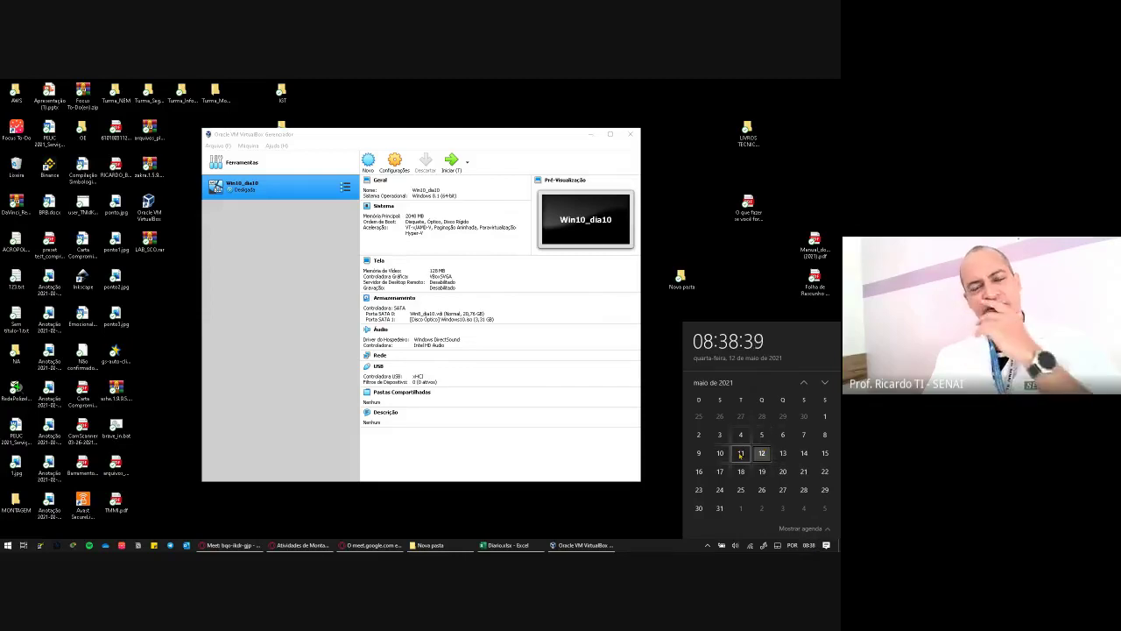
click(309, 316)
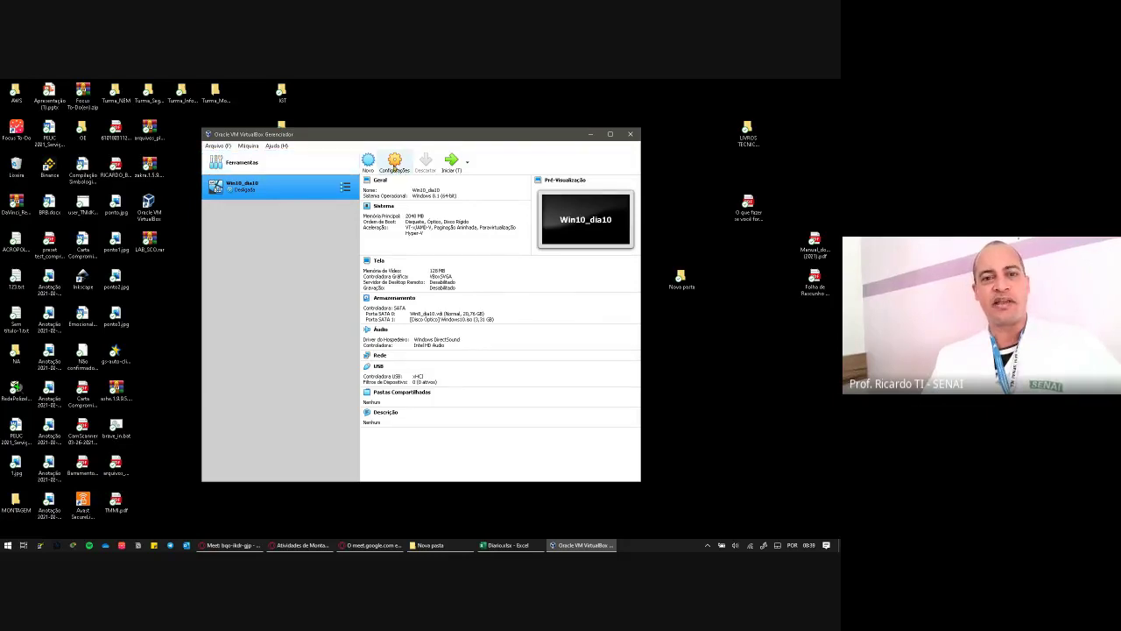
Show VirtualBox's global tools (Ferramentas) and view the list of their sections.
click(265, 169)
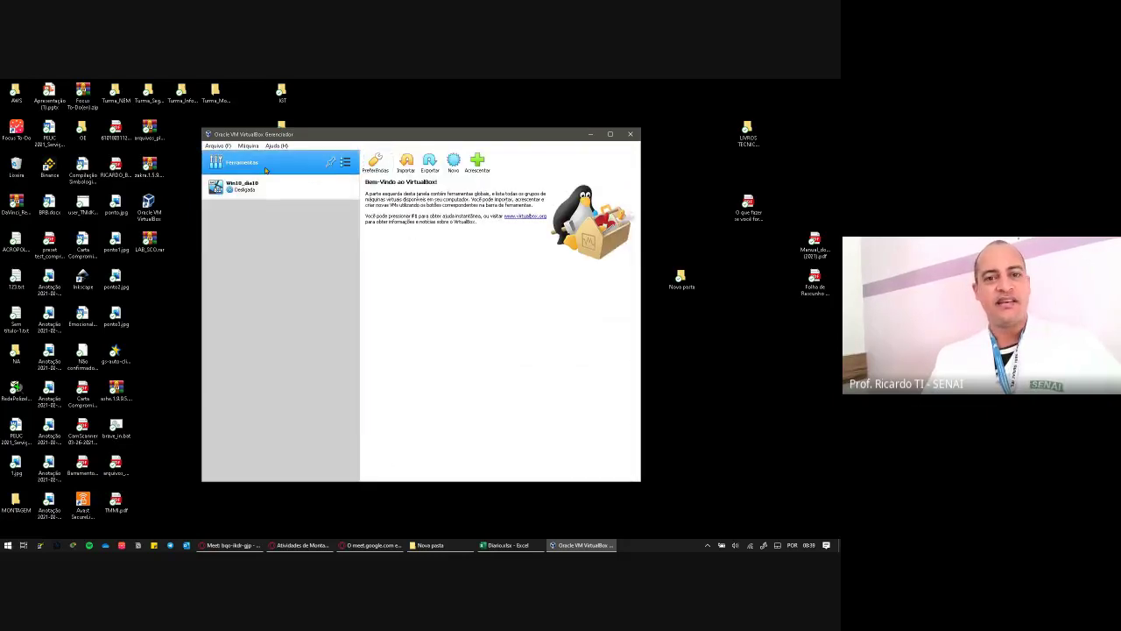
click(345, 162)
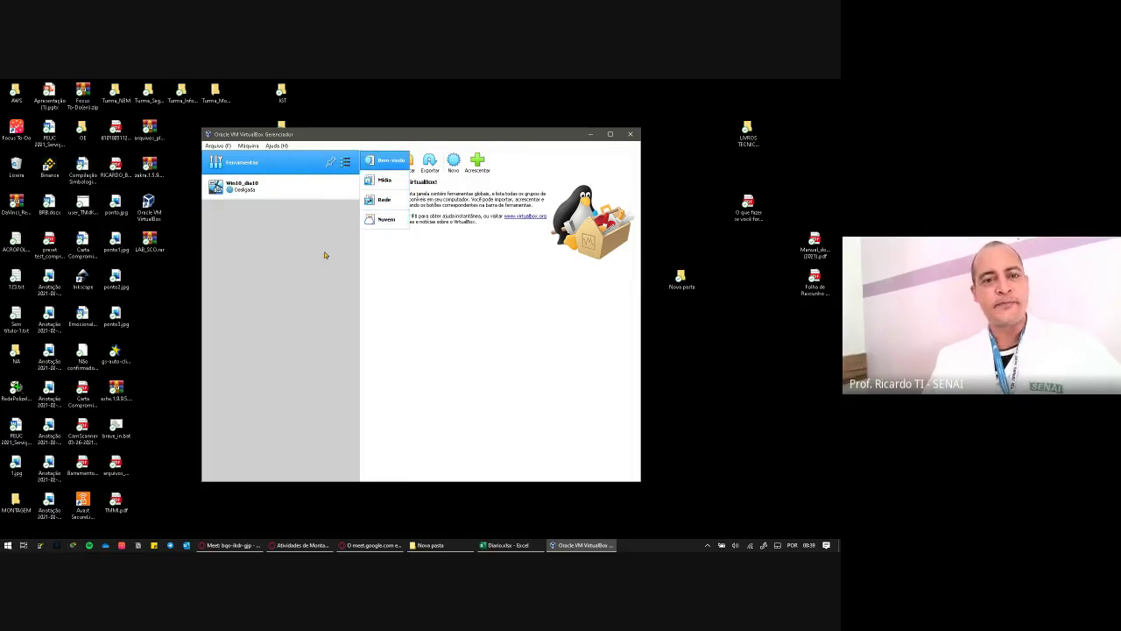
click(278, 254)
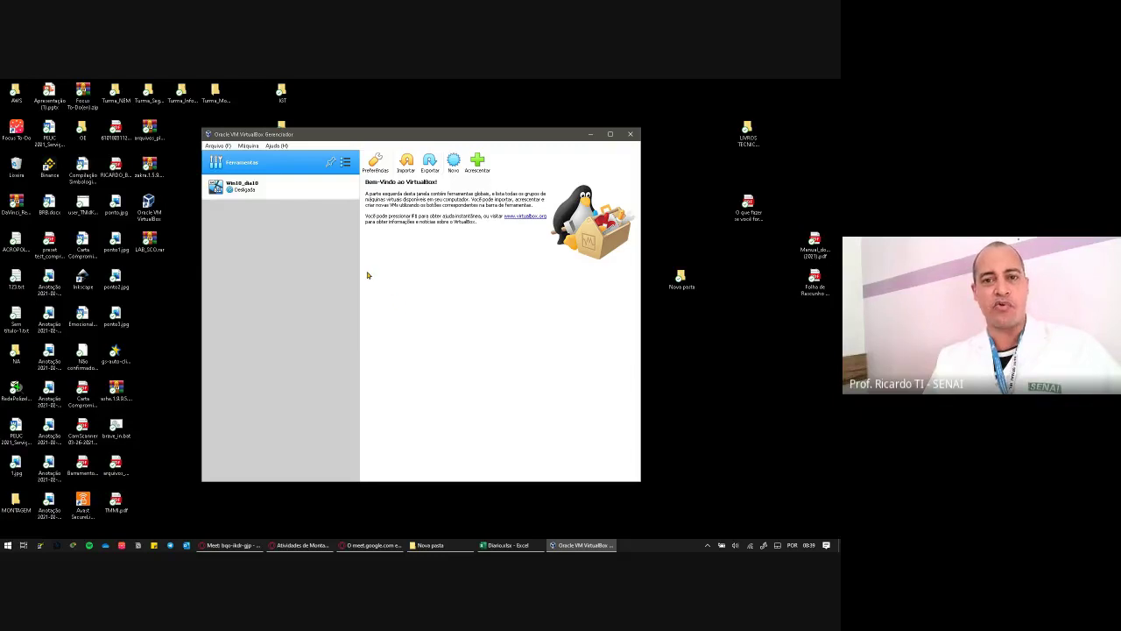
Start a new virtual machine and name it Win8_dia12.
click(453, 163)
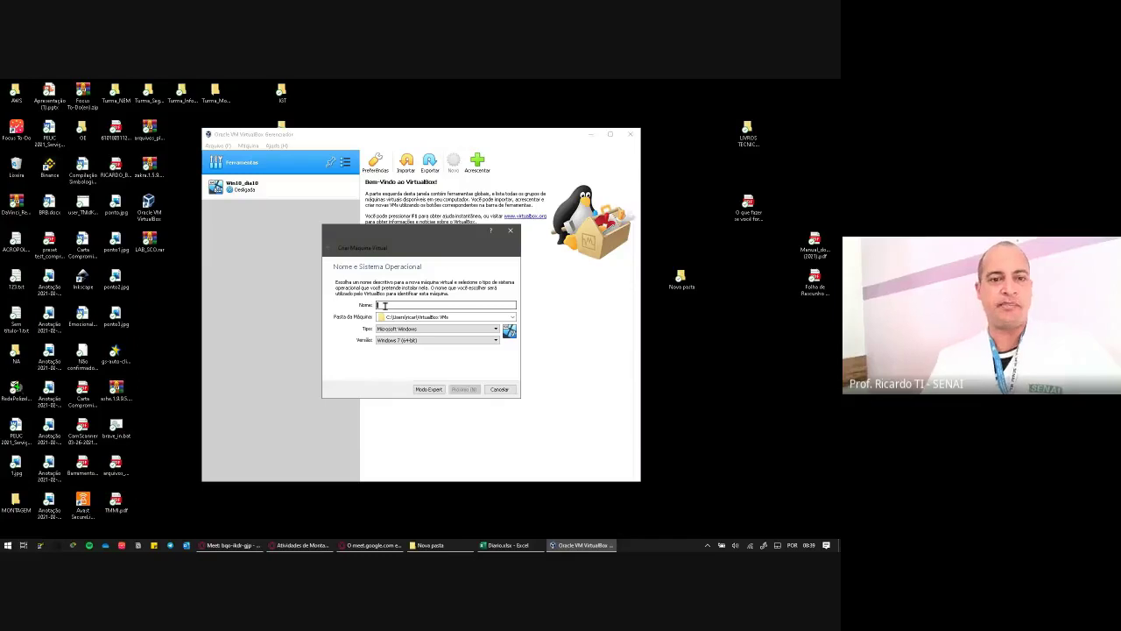
text(Win)
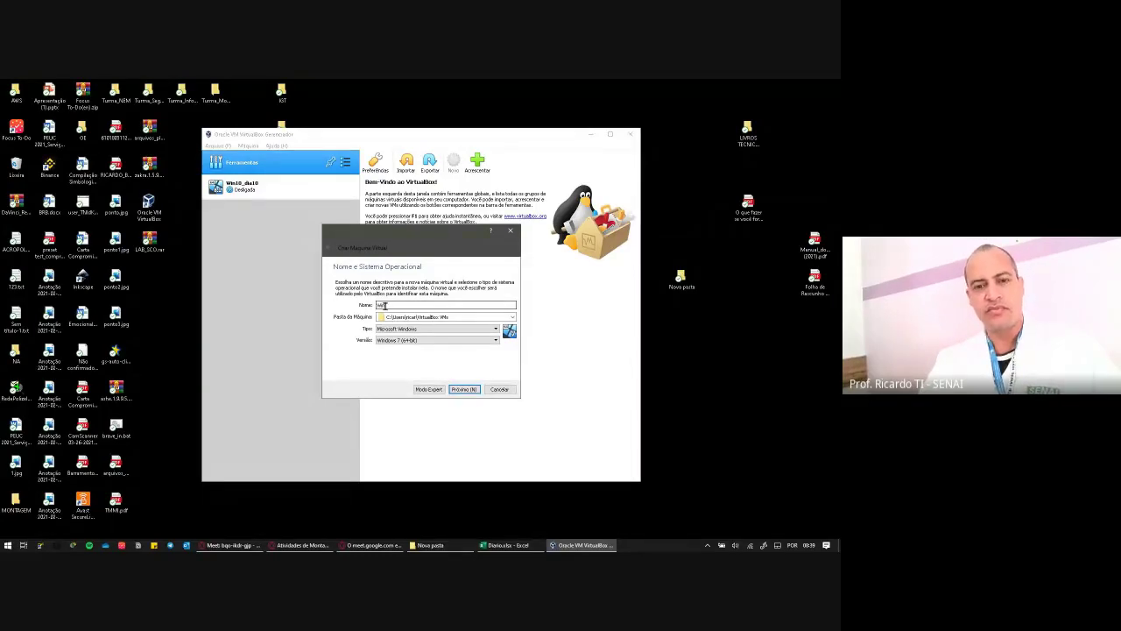
text(8_dia12)
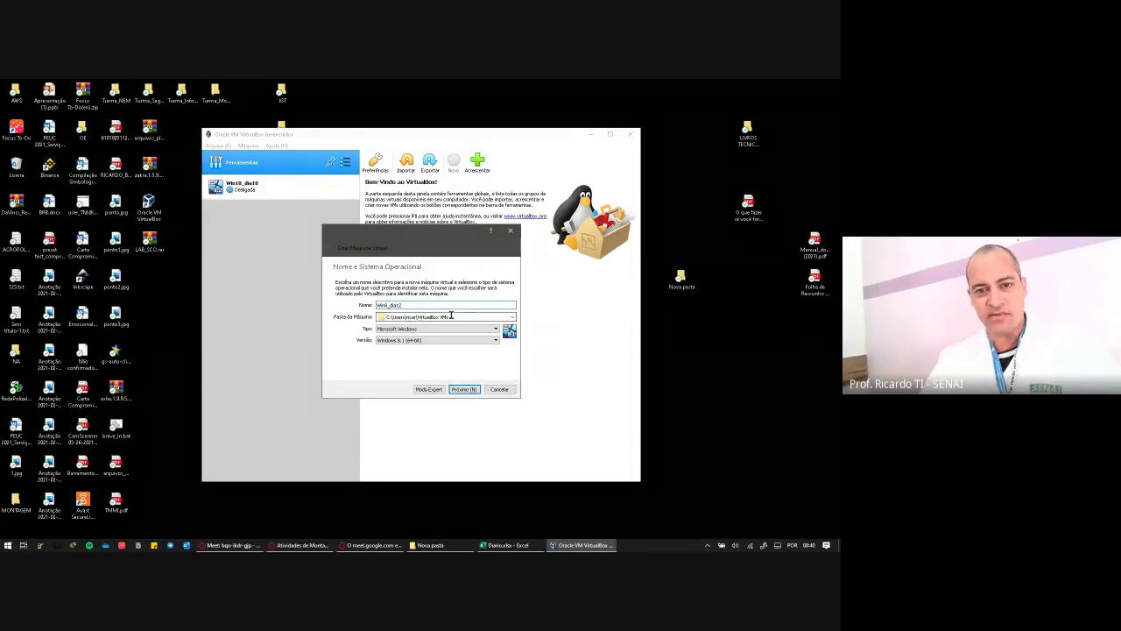
key(BackSpace)
text(3)
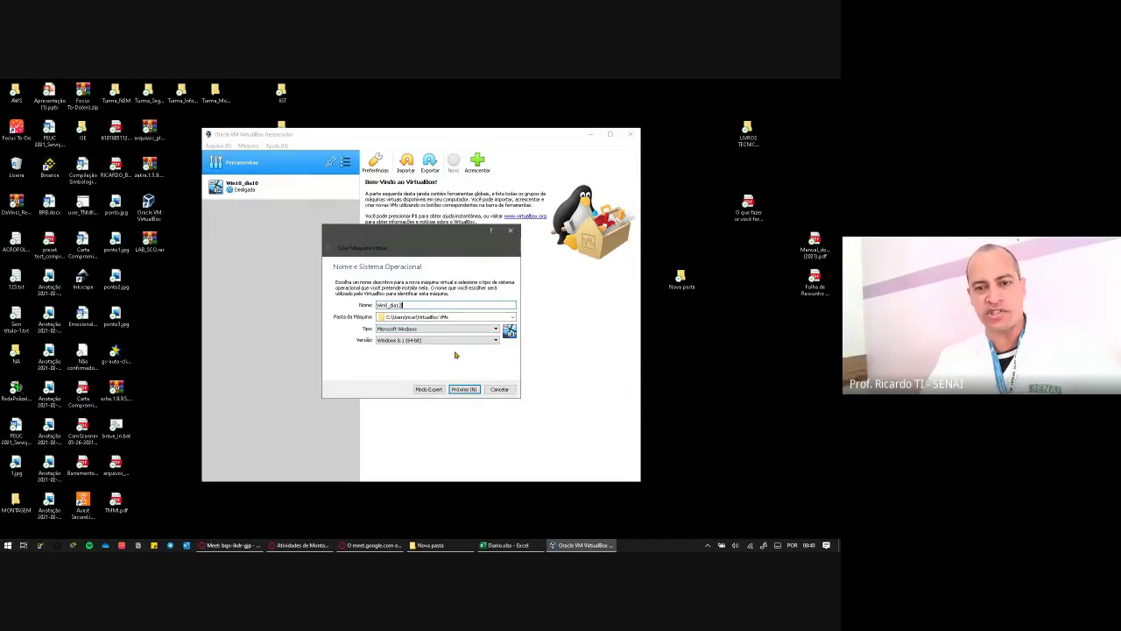
Keep the type Microsoft Windows and version Windows 8.1 (64-bit), and proceed to the memory size page.
click(495, 330)
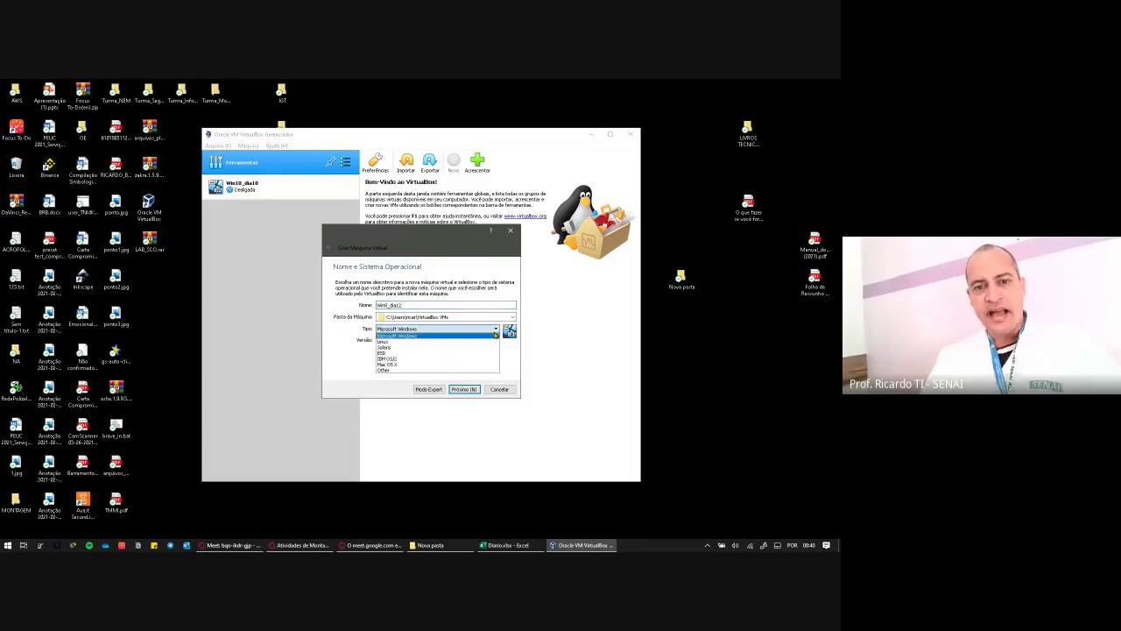
click(404, 338)
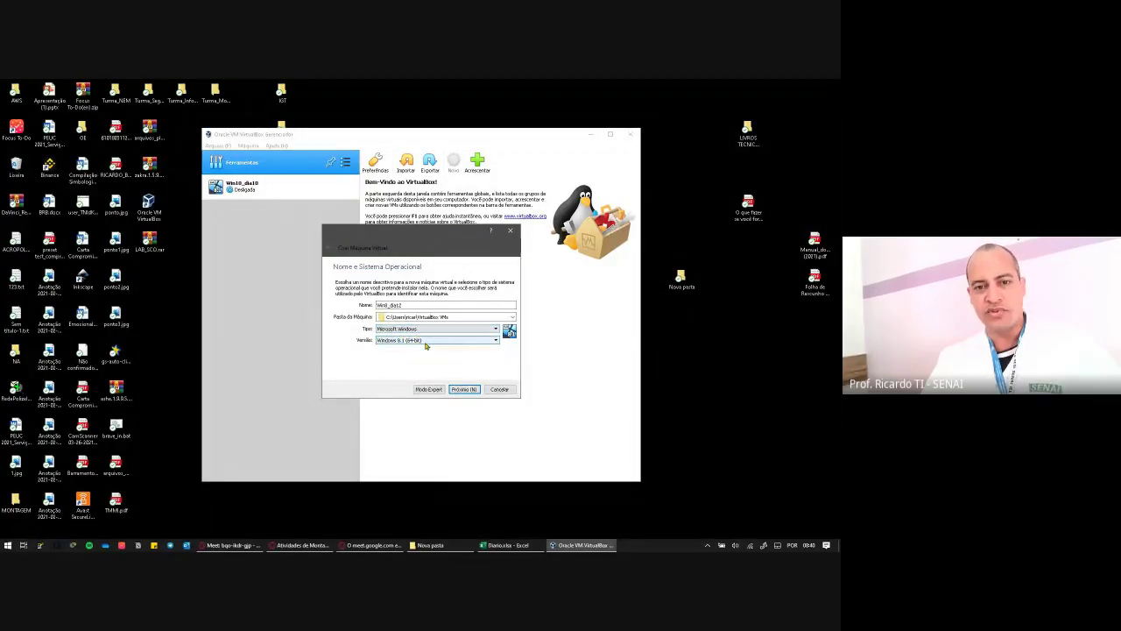
click(402, 341)
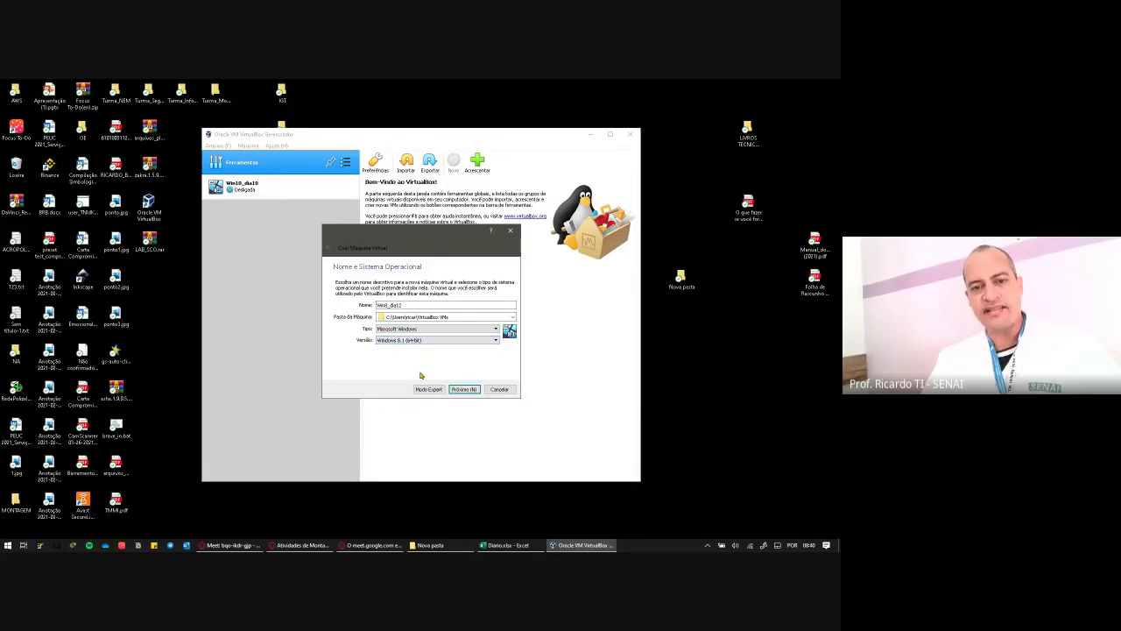
click(463, 389)
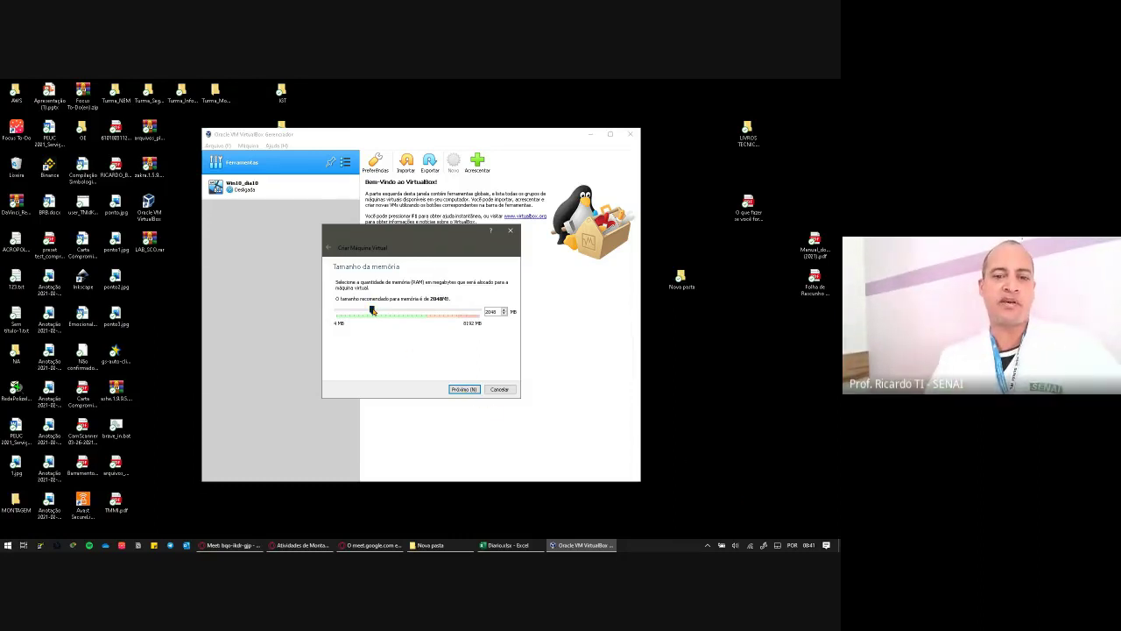
Lower the virtual machine's memory to 1024 MB.
drag(372, 311, 355, 315)
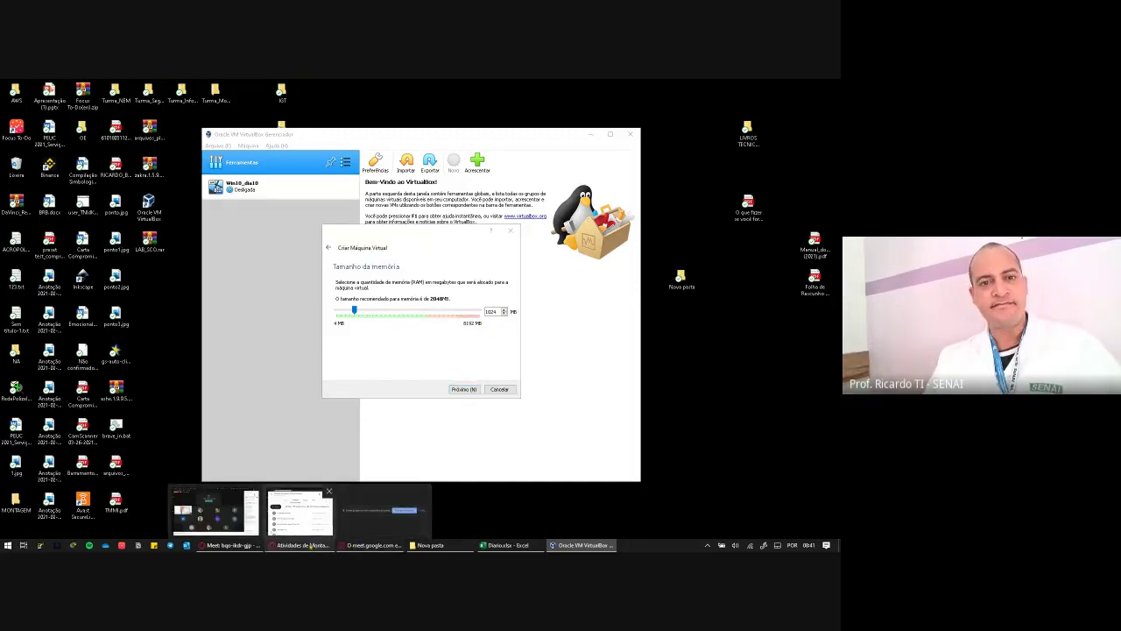
Look at the Classroom activities and the Meet call, and return to the virtual machine wizard.
click(314, 545)
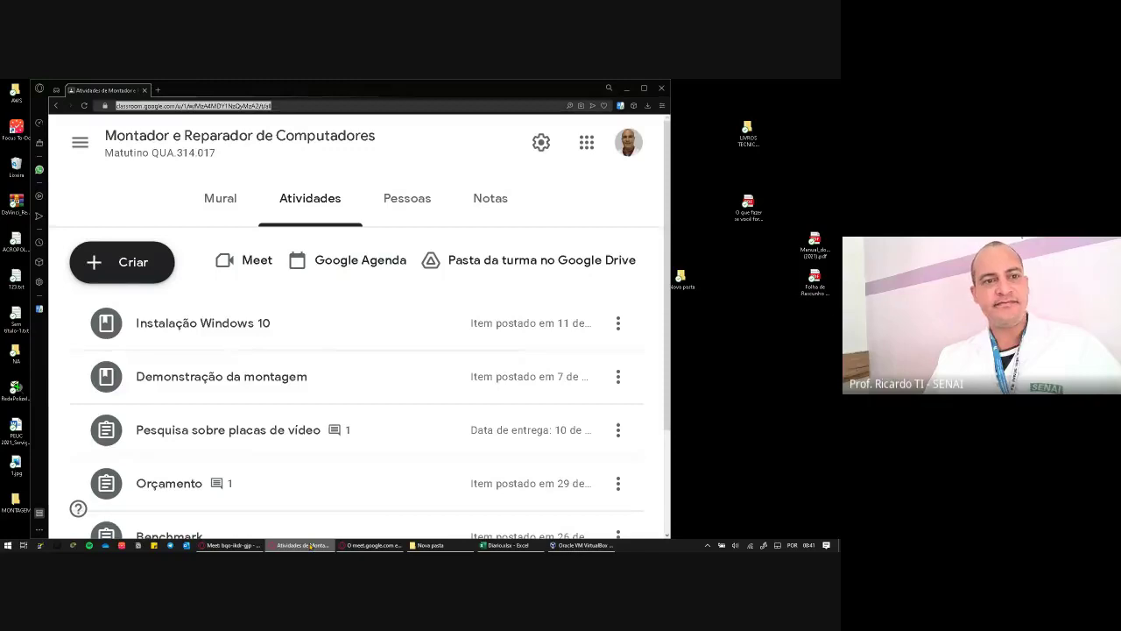
click(626, 87)
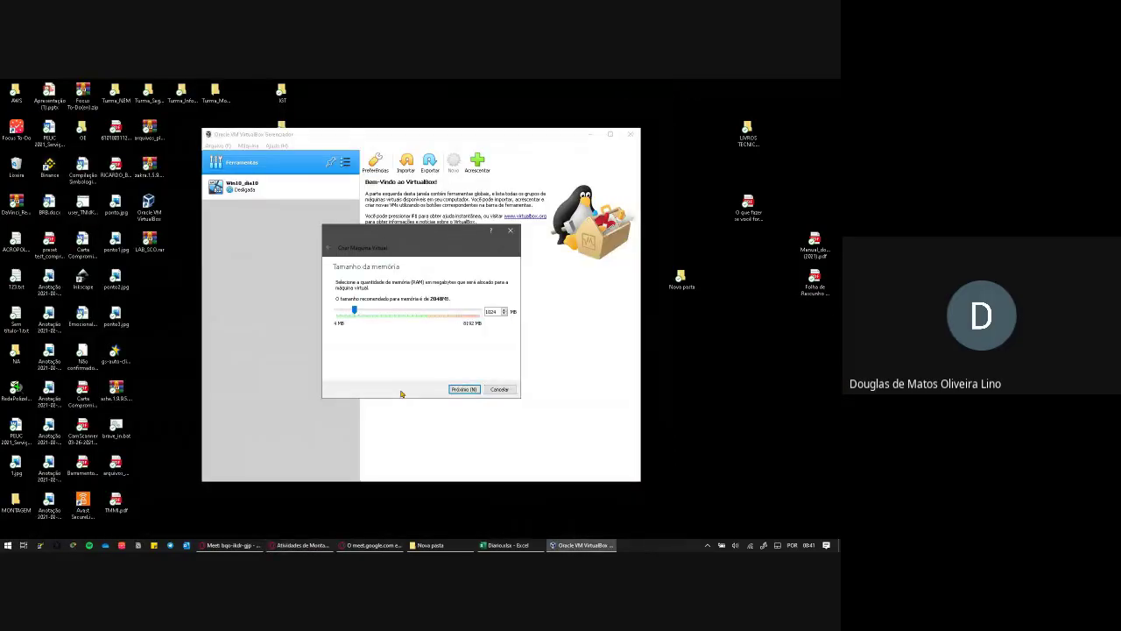
mouse_move(229, 544)
click(220, 518)
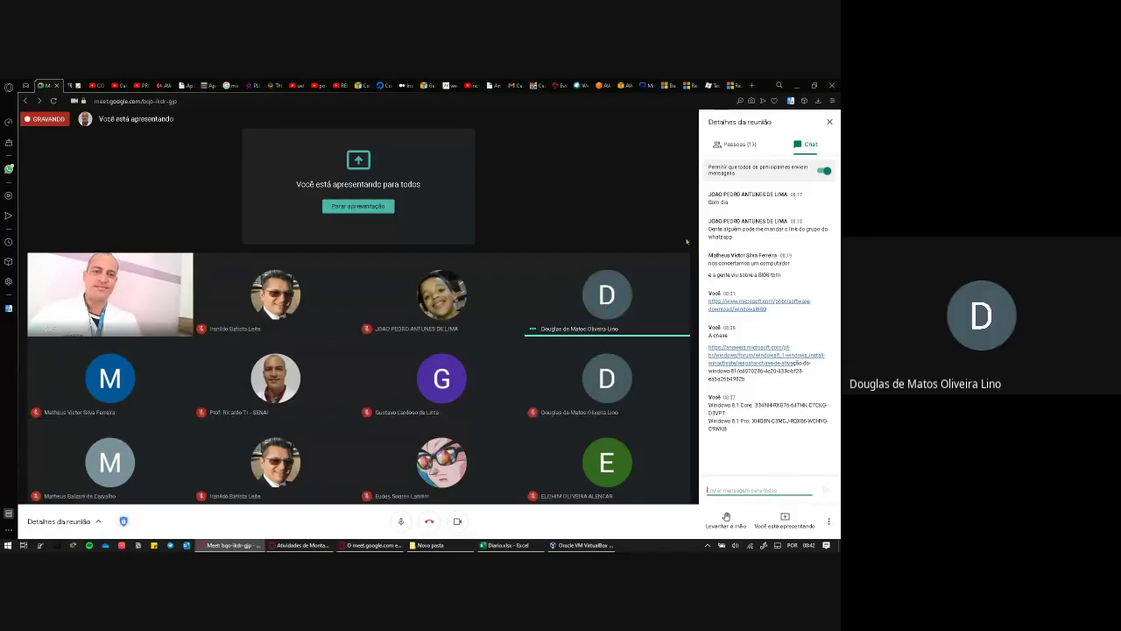
key(alt+Tab)
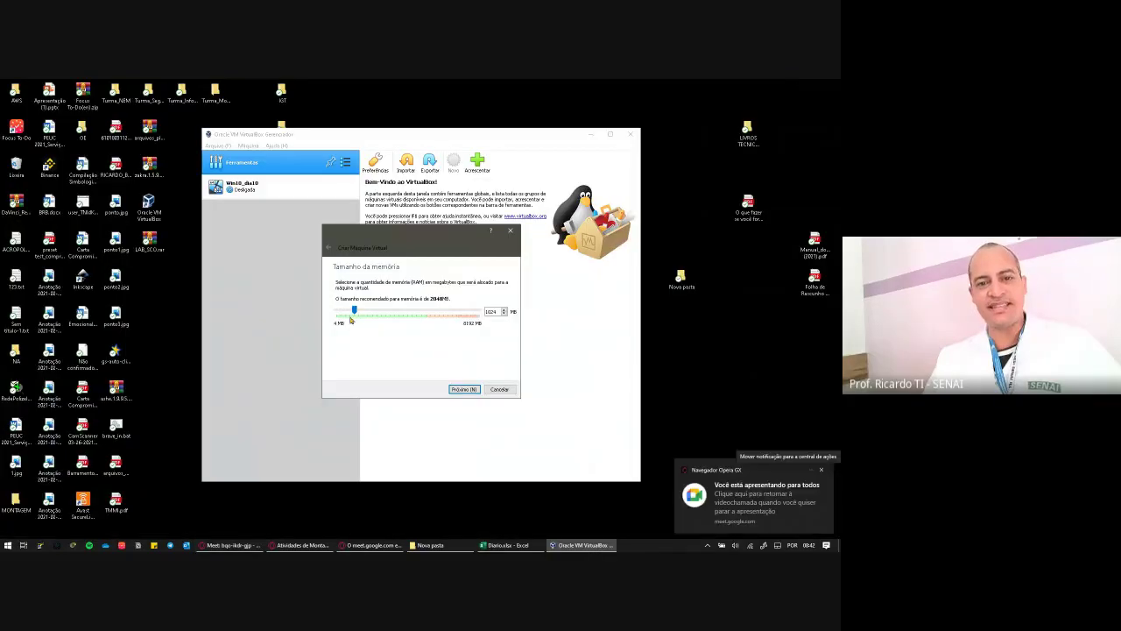
Raise the virtual machine's memory to 2048 MB, dismiss the meeting notification, and reduce the memory to 1787 MB.
drag(355, 313, 366, 313)
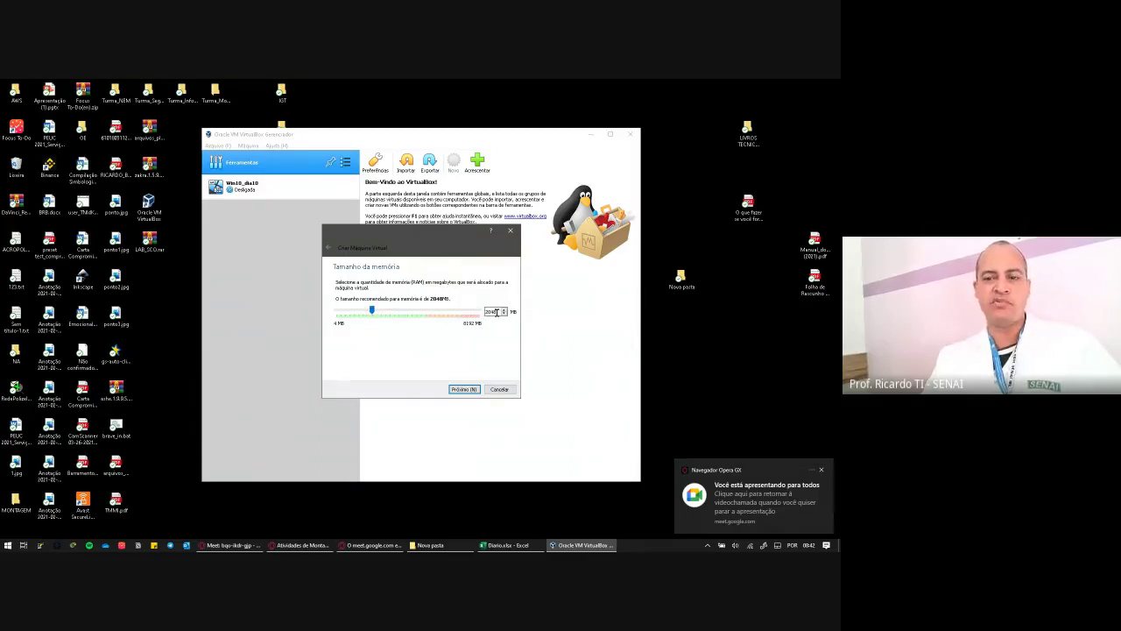
click(822, 471)
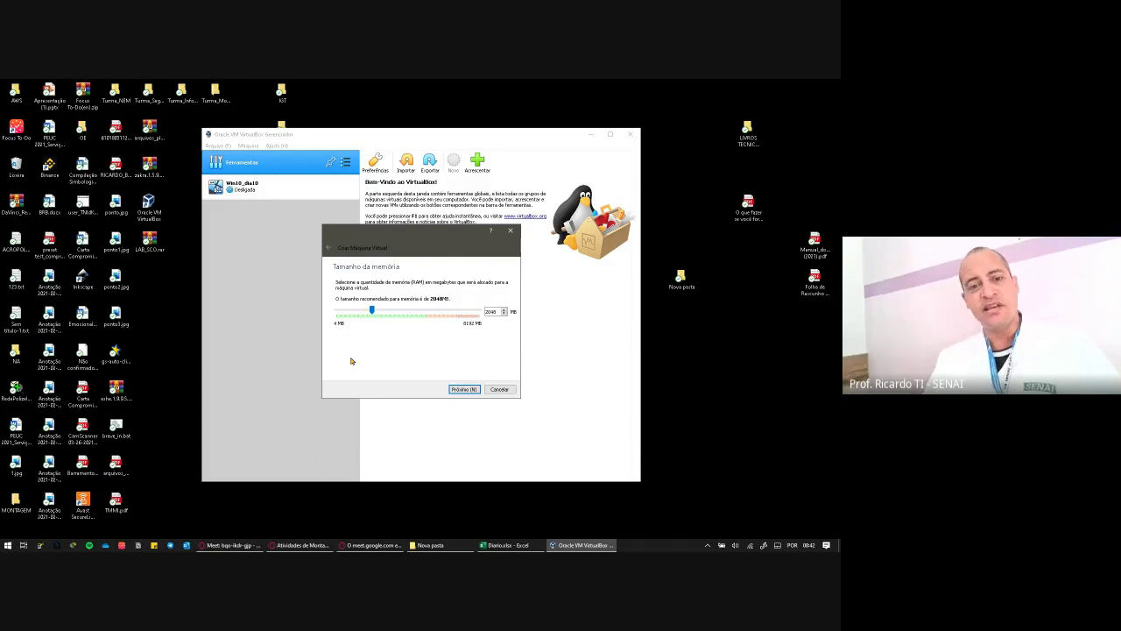
drag(372, 312, 369, 314)
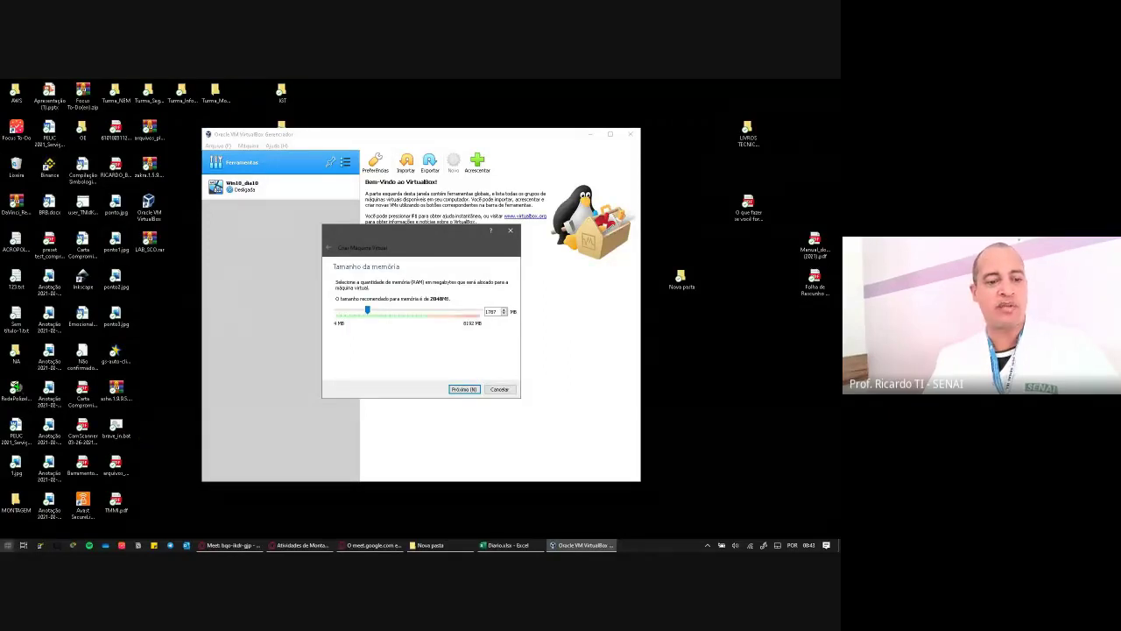
click(10, 544)
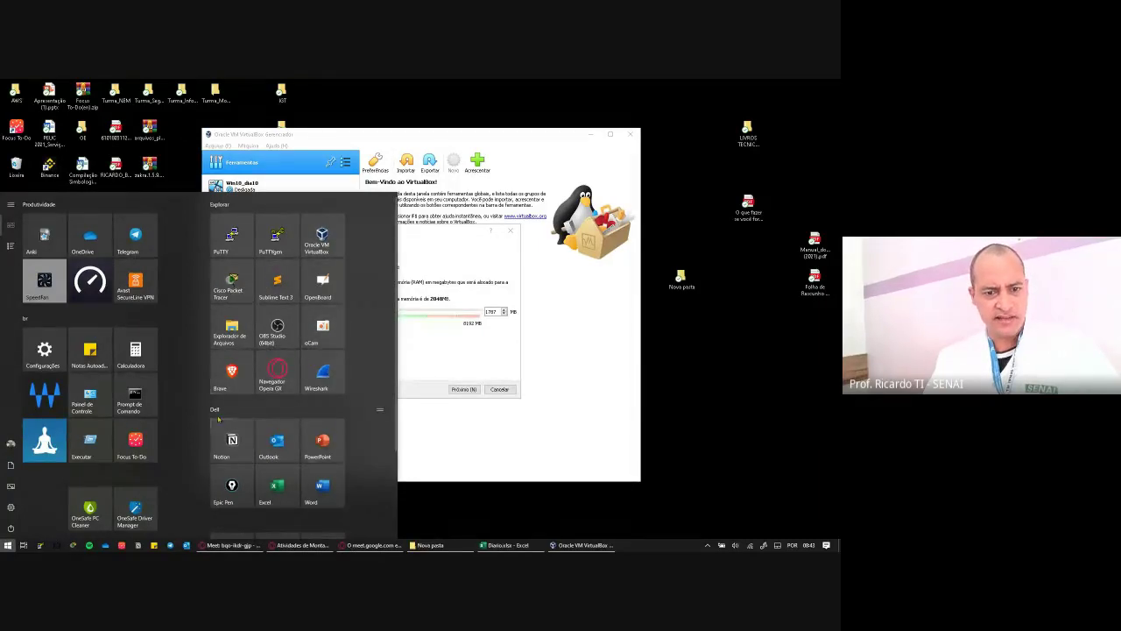
click(410, 446)
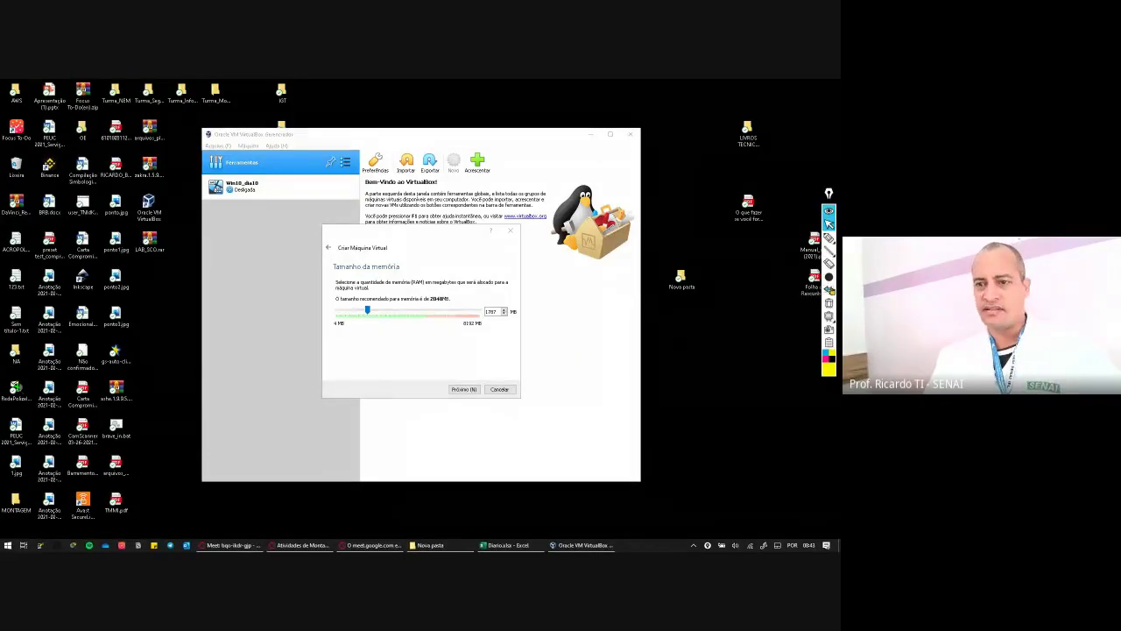
click(829, 239)
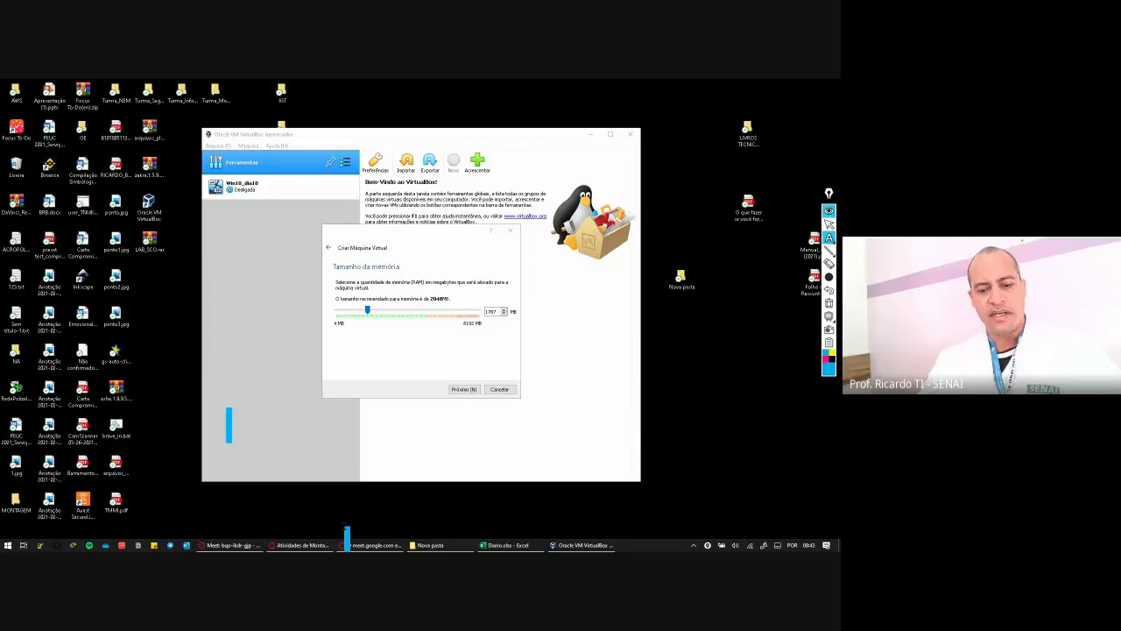
text(2-)
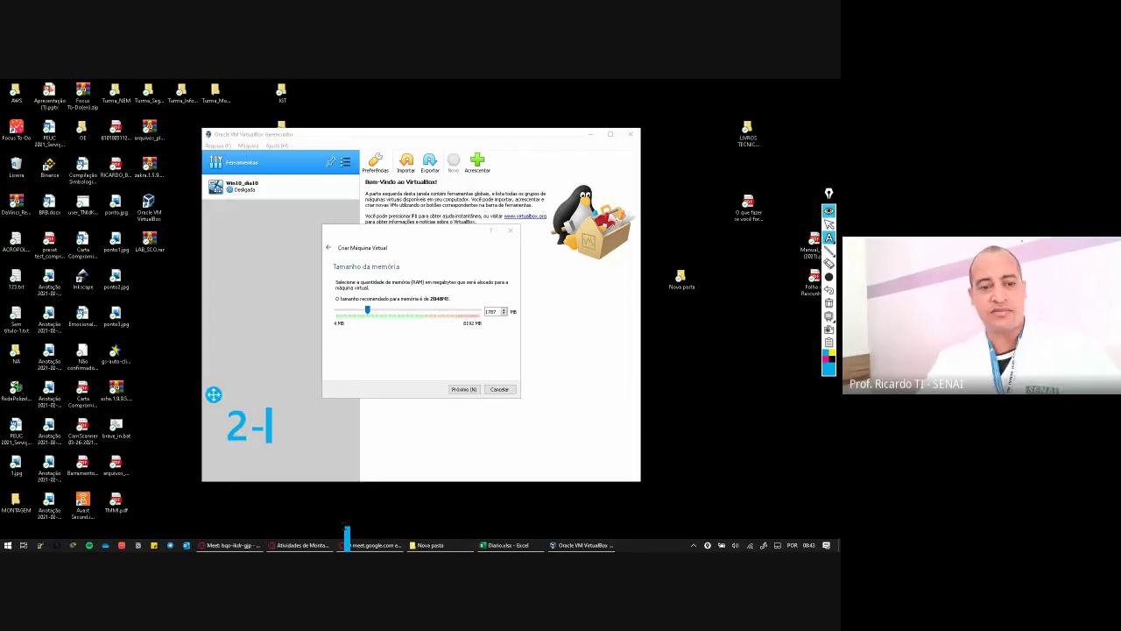
text(4-)
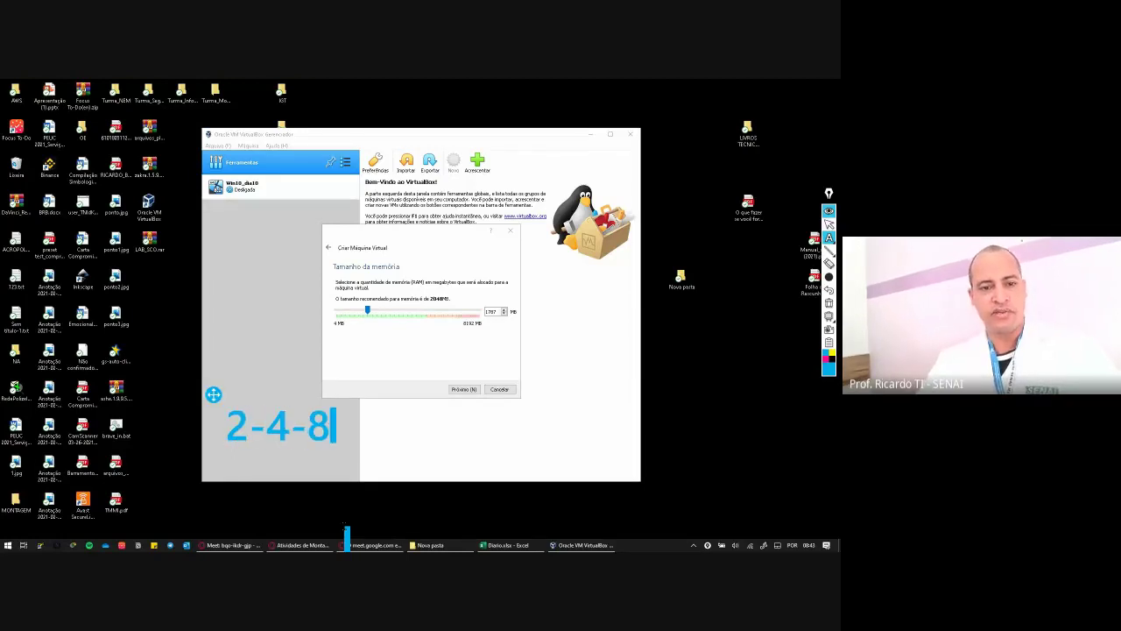
text(8-)
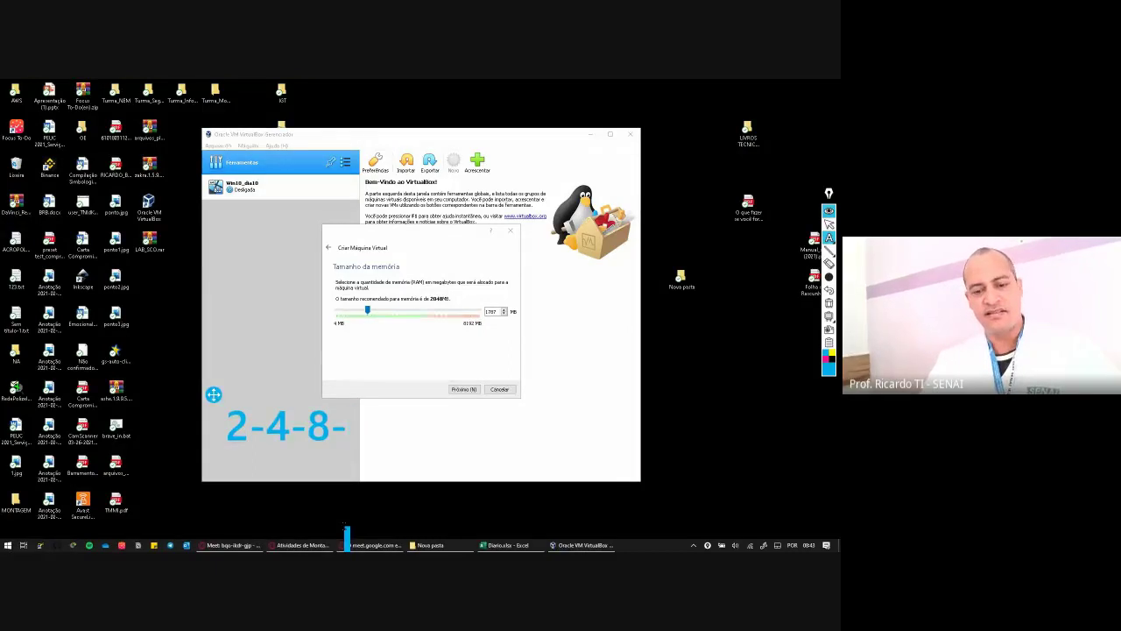
text(16-32-)
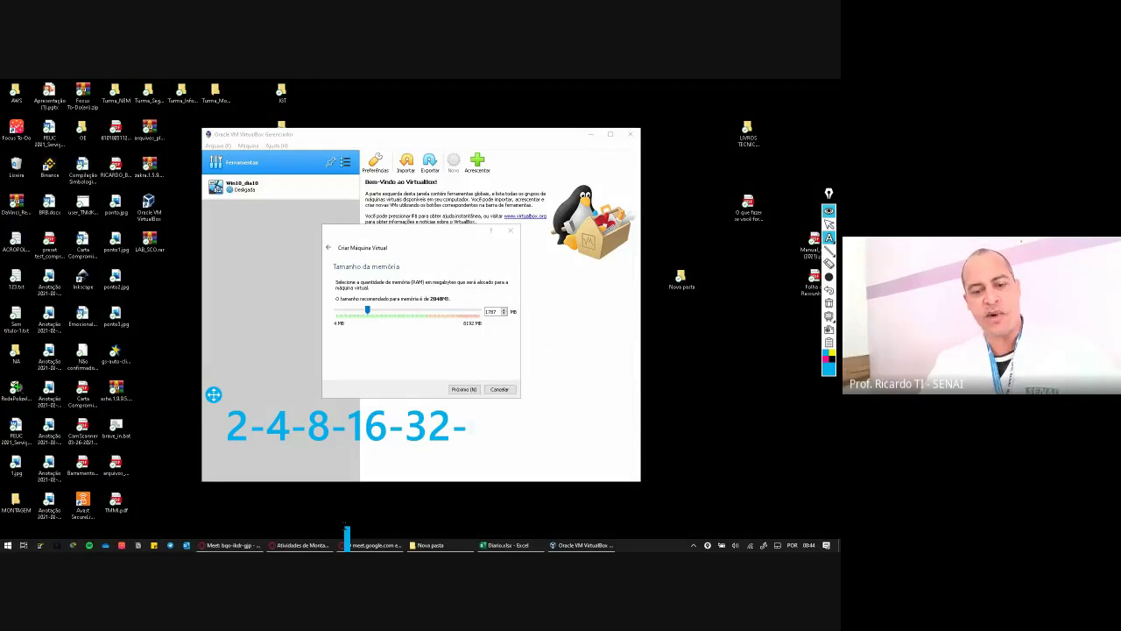
text(64-128)
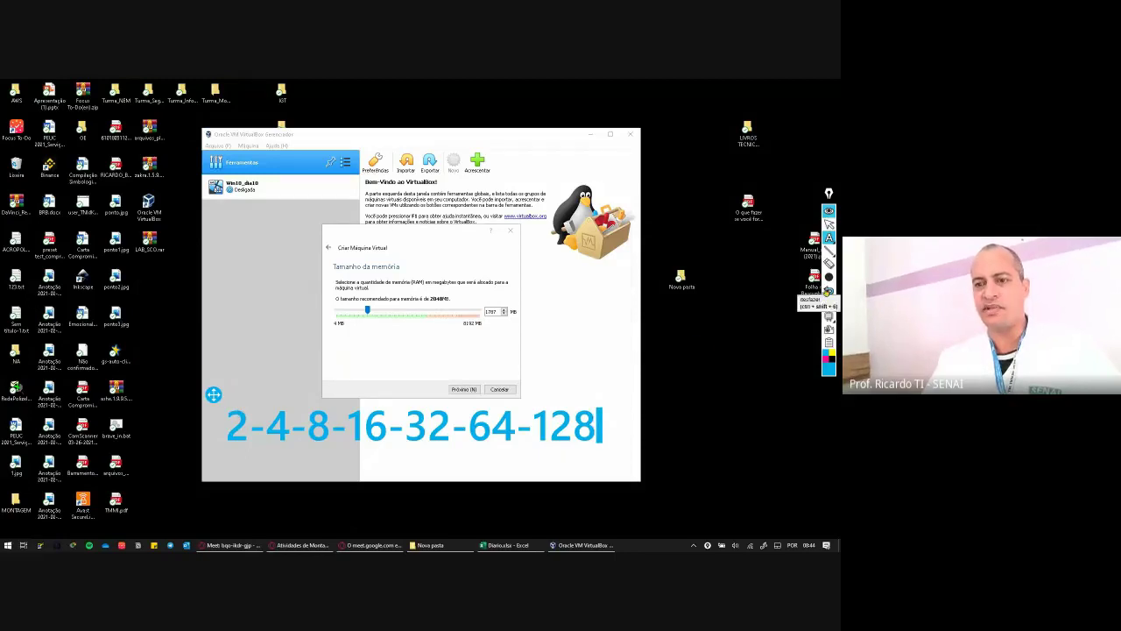
click(829, 277)
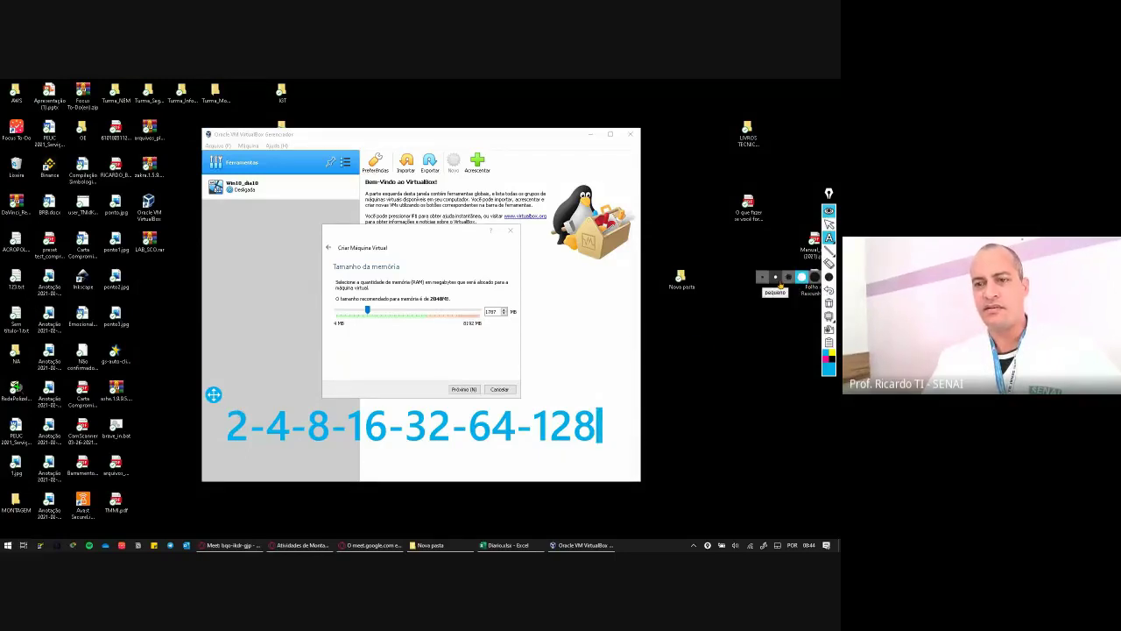
click(787, 279)
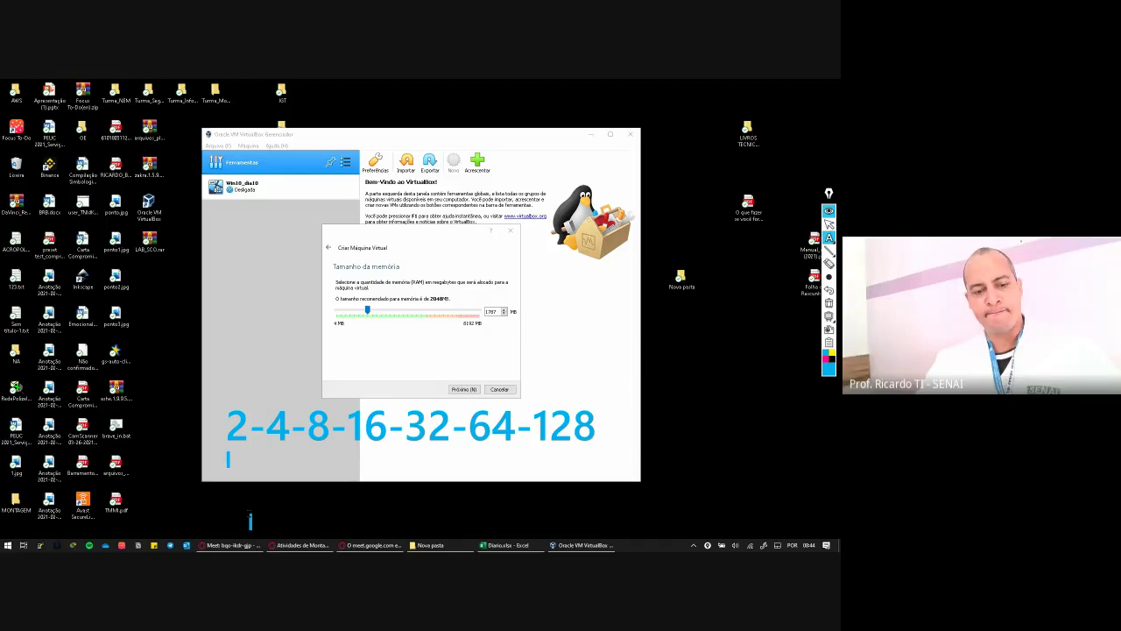
text(25)
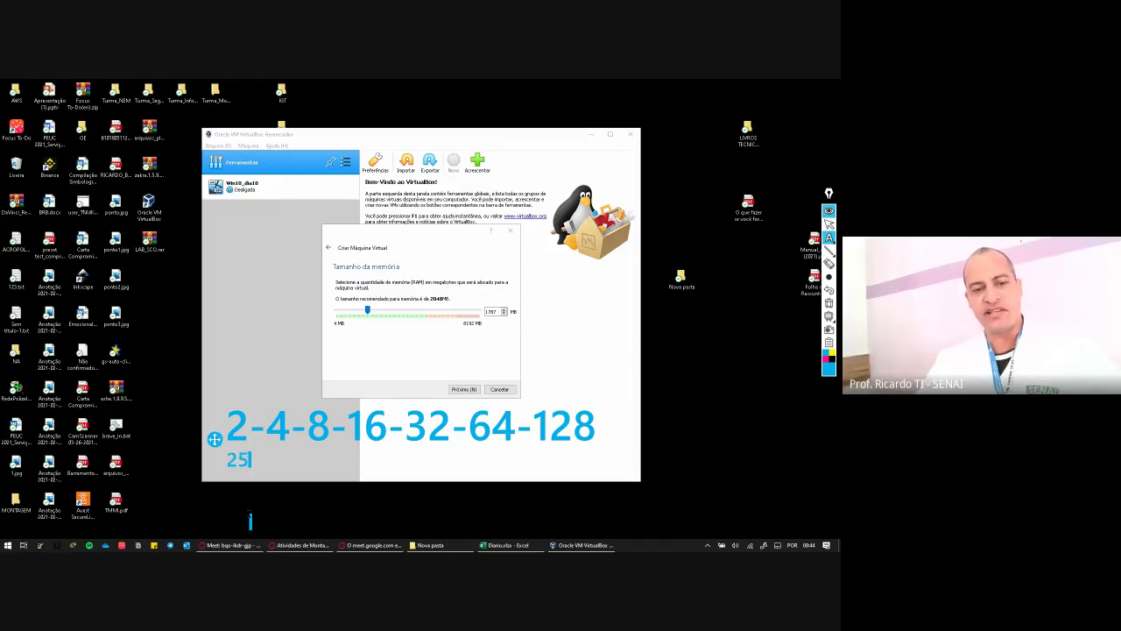
text(6-)
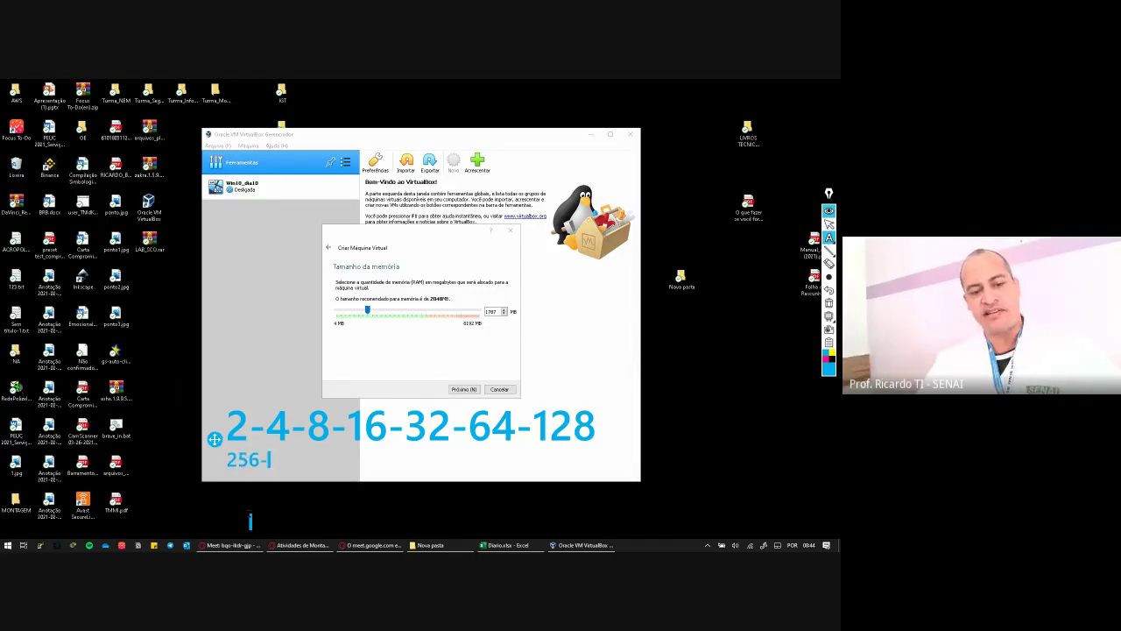
text(512)
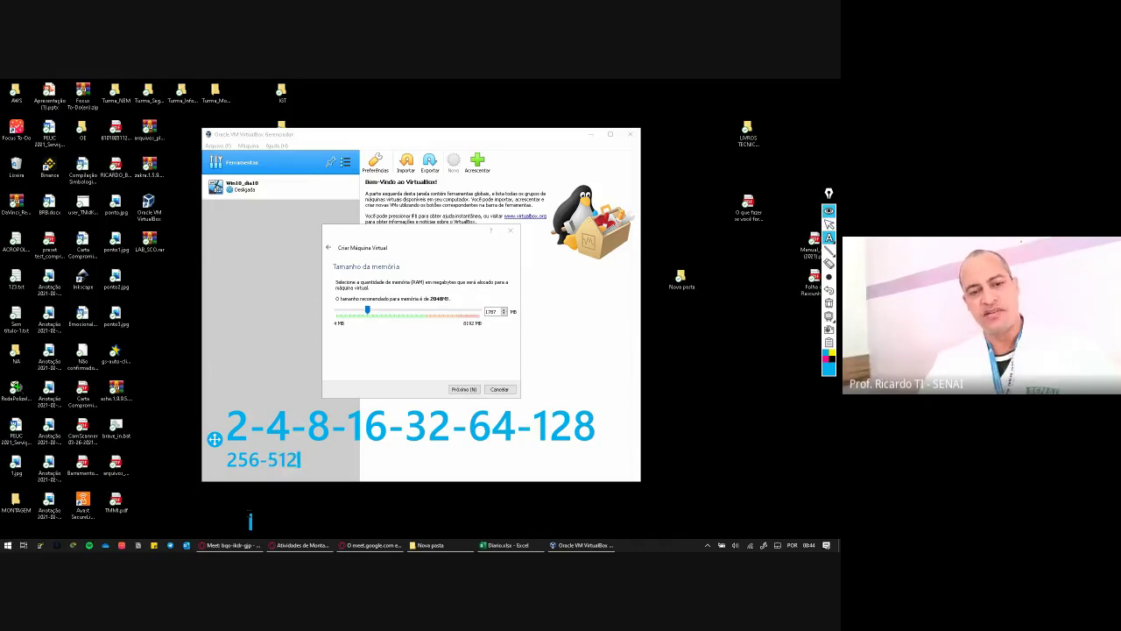
text(-1)
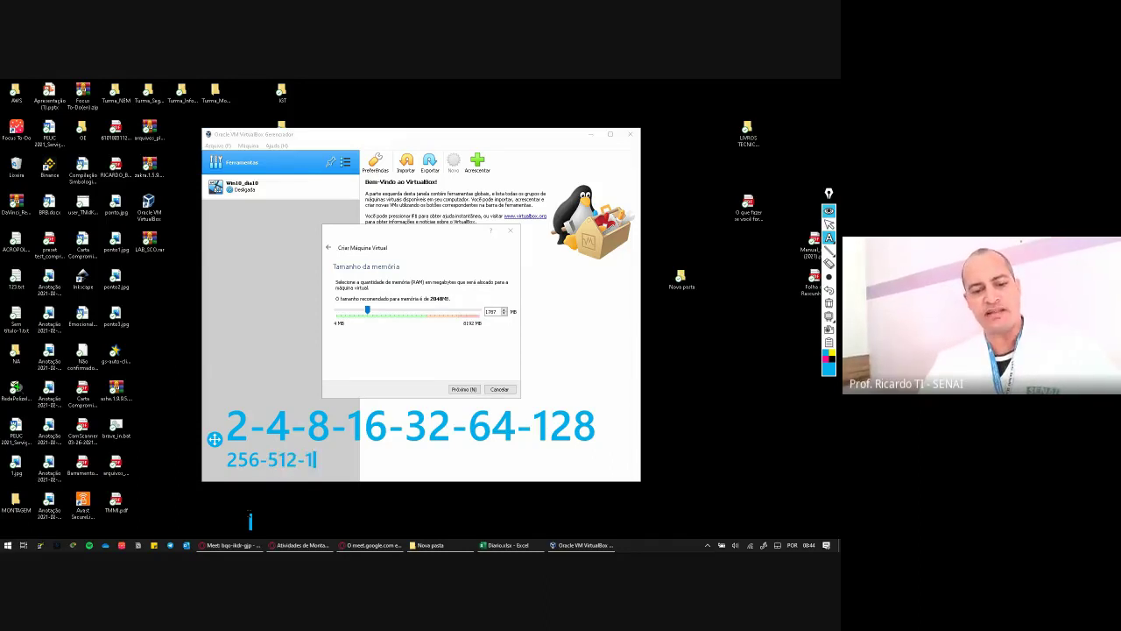
text(024-)
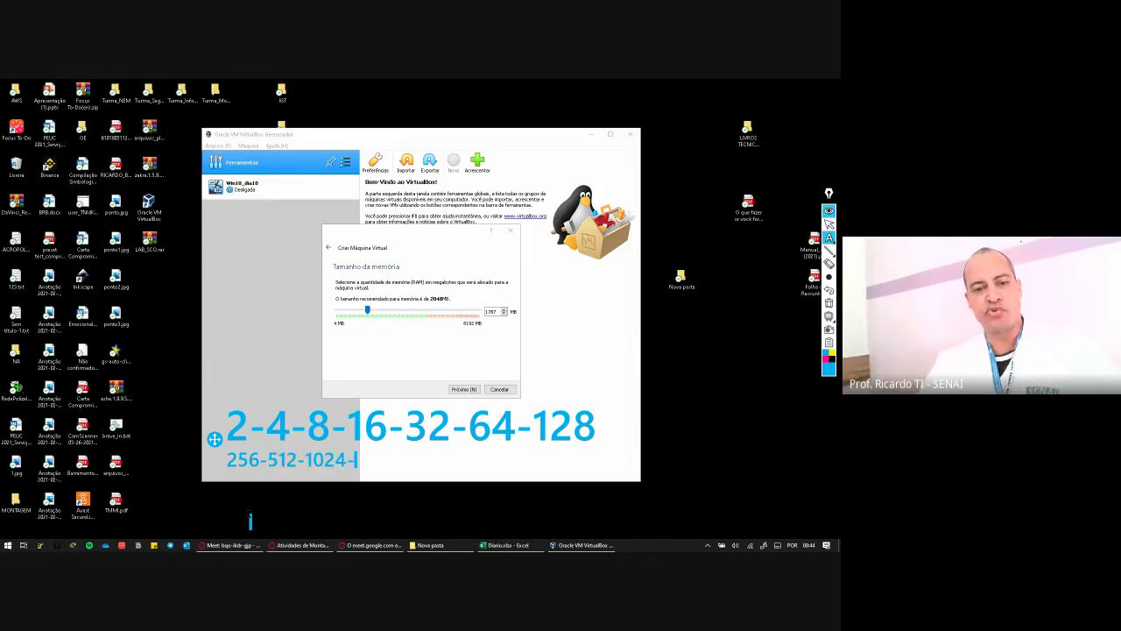
text(20)
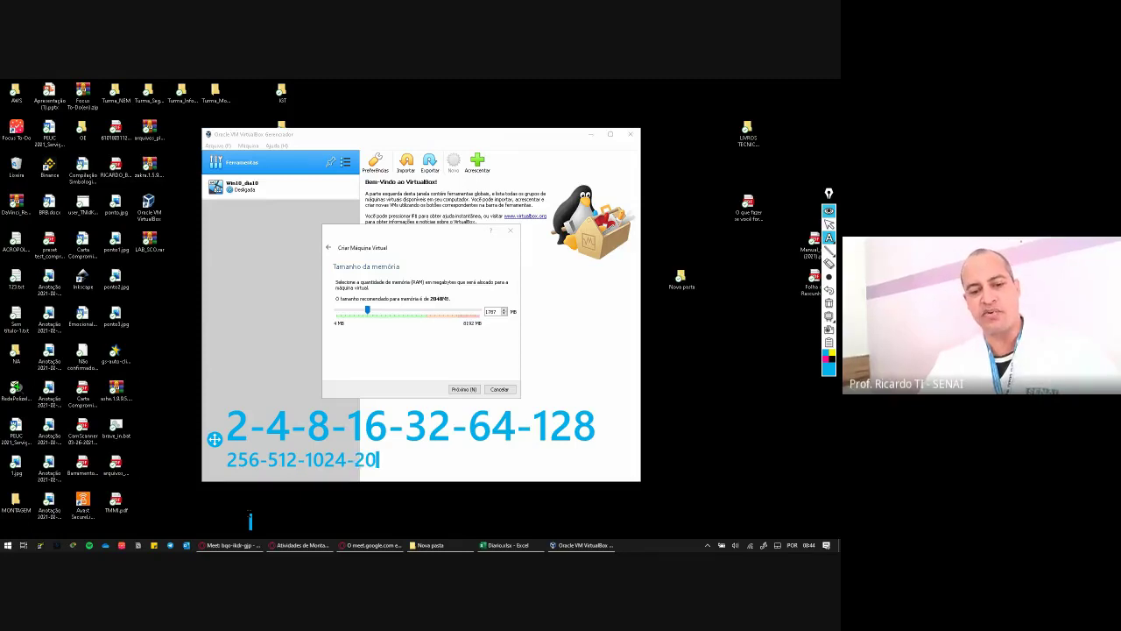
text(48)
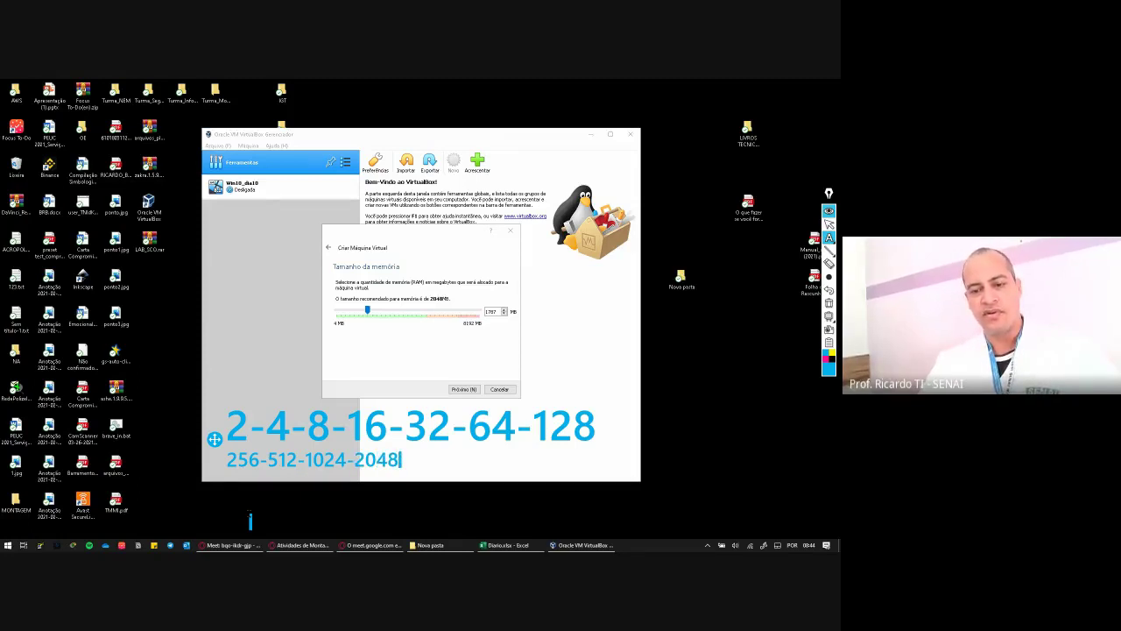
text(-)
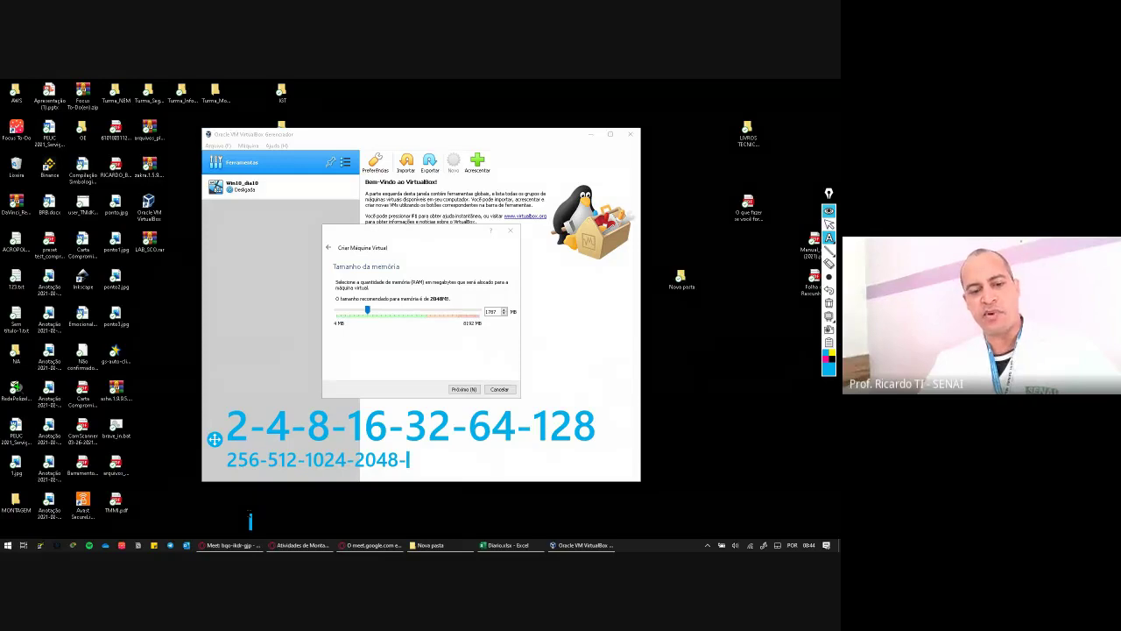
text(40)
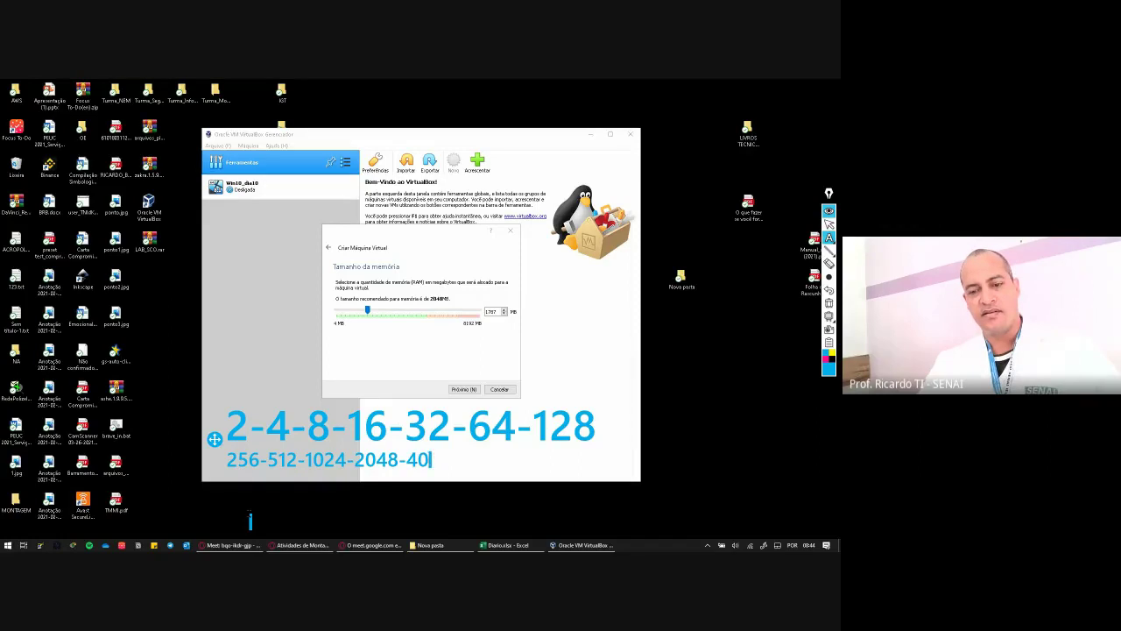
text(69)
key(BackSpace)
key(BackSpace)
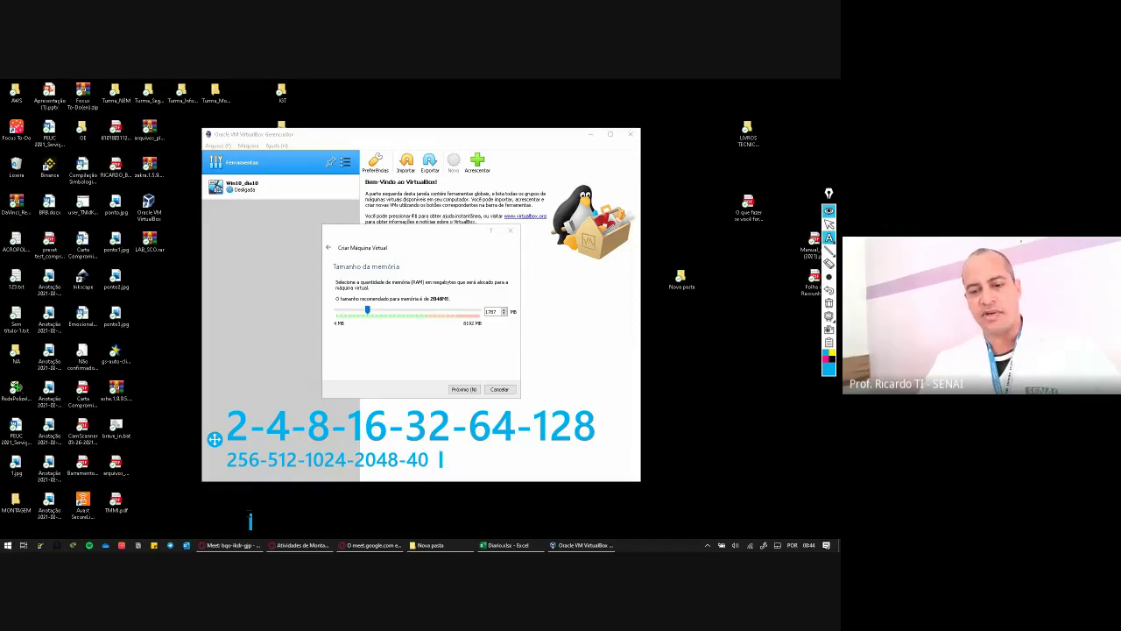
text(96)
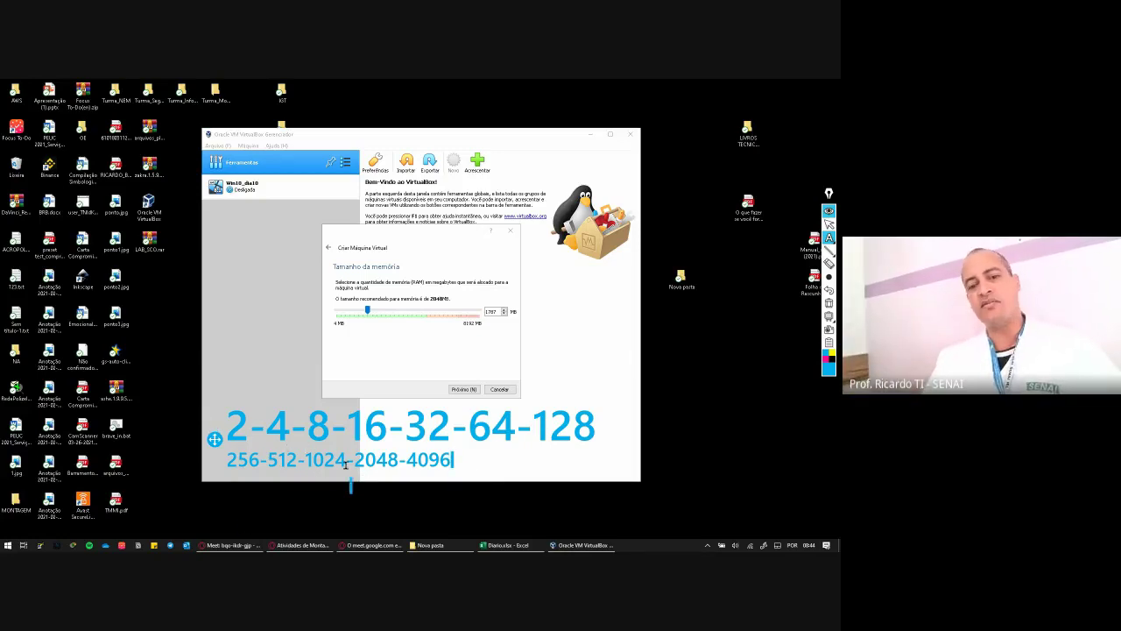
click(479, 466)
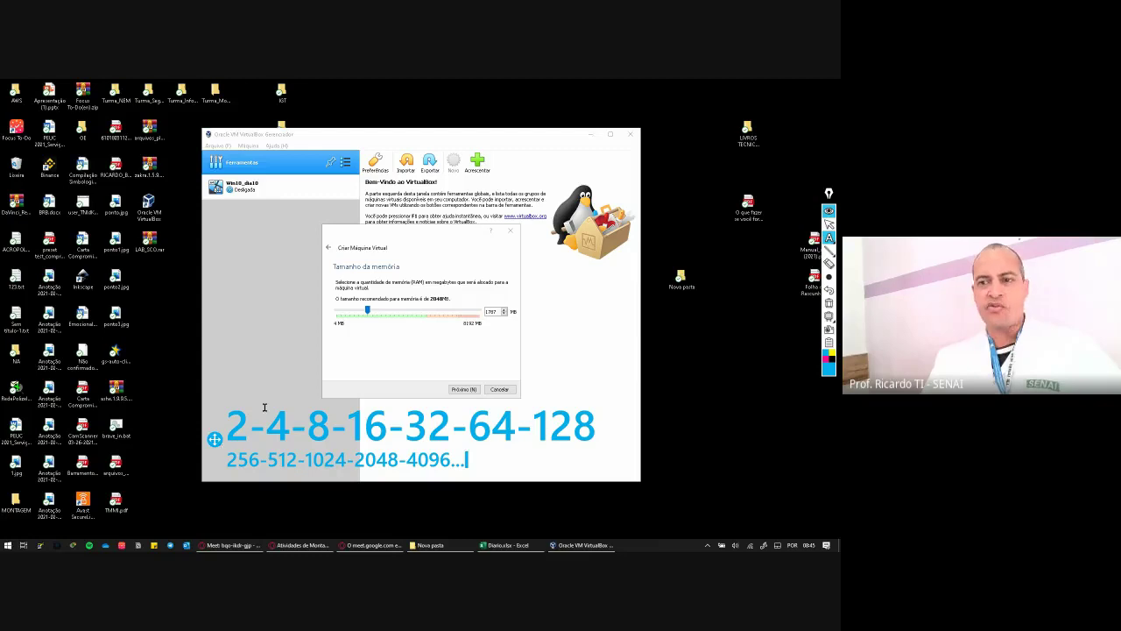
Clear the on-screen number sequences and raise the virtual machine's memory to 2048 MB.
click(416, 399)
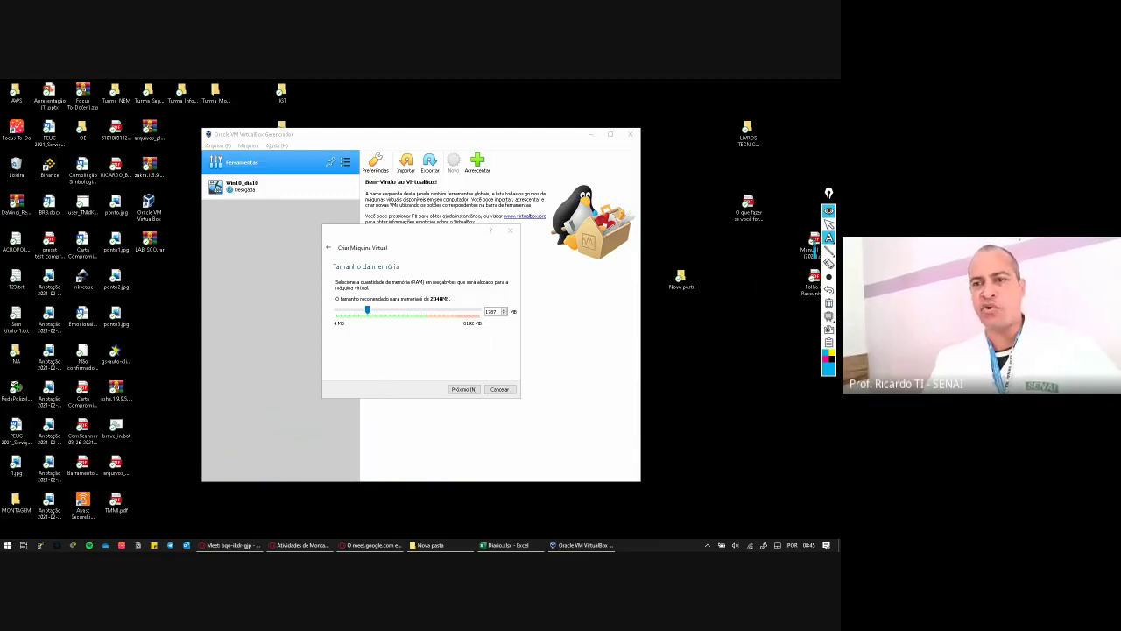
click(829, 224)
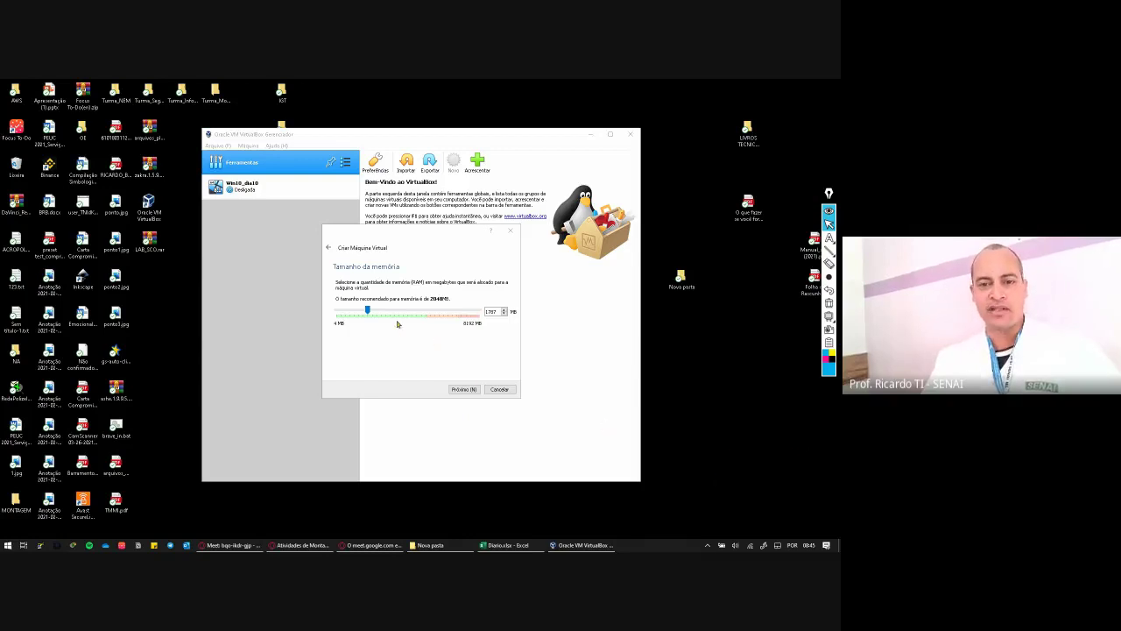
click(367, 312)
drag(367, 312, 369, 312)
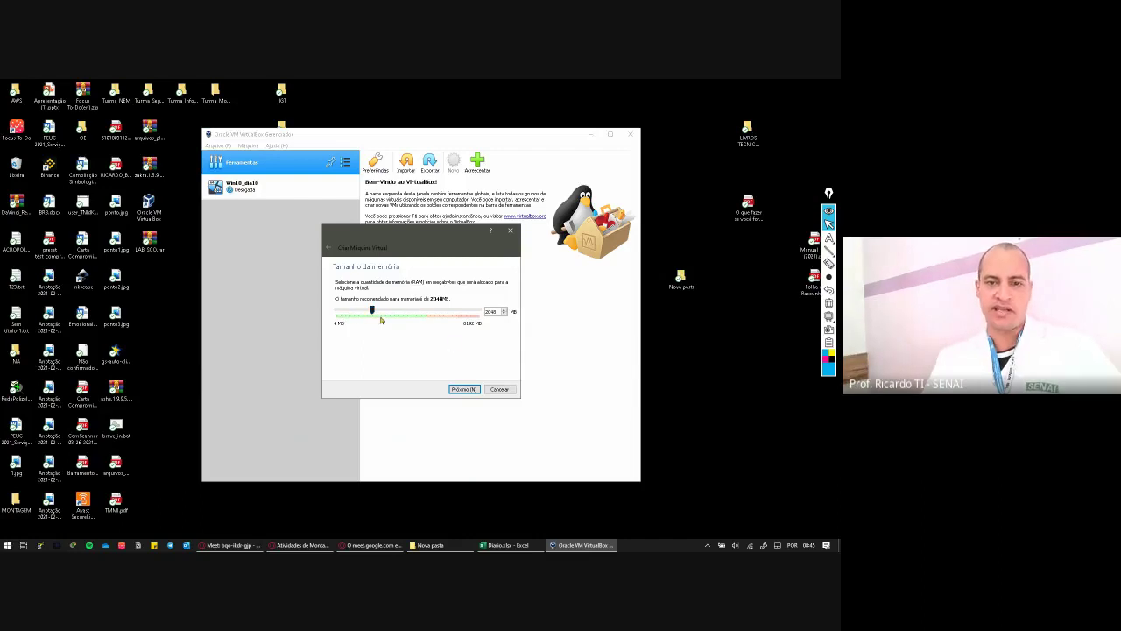
Create a new virtual hard disk of type VDI (VirtualBox Disk Image) and proceed to the physical storage page.
click(464, 390)
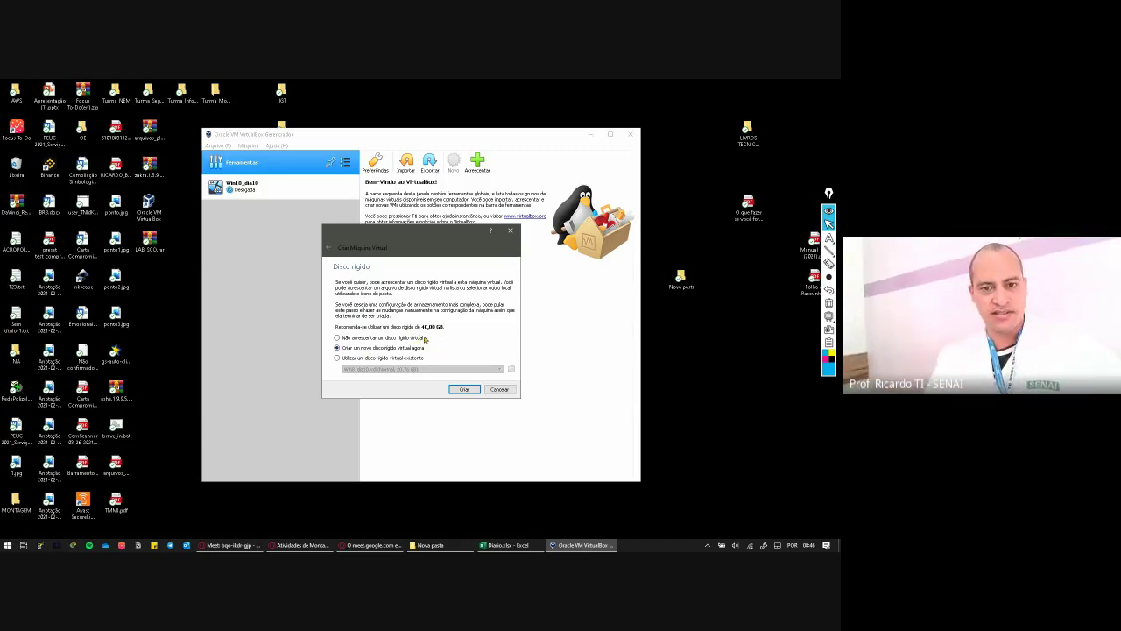
click(464, 390)
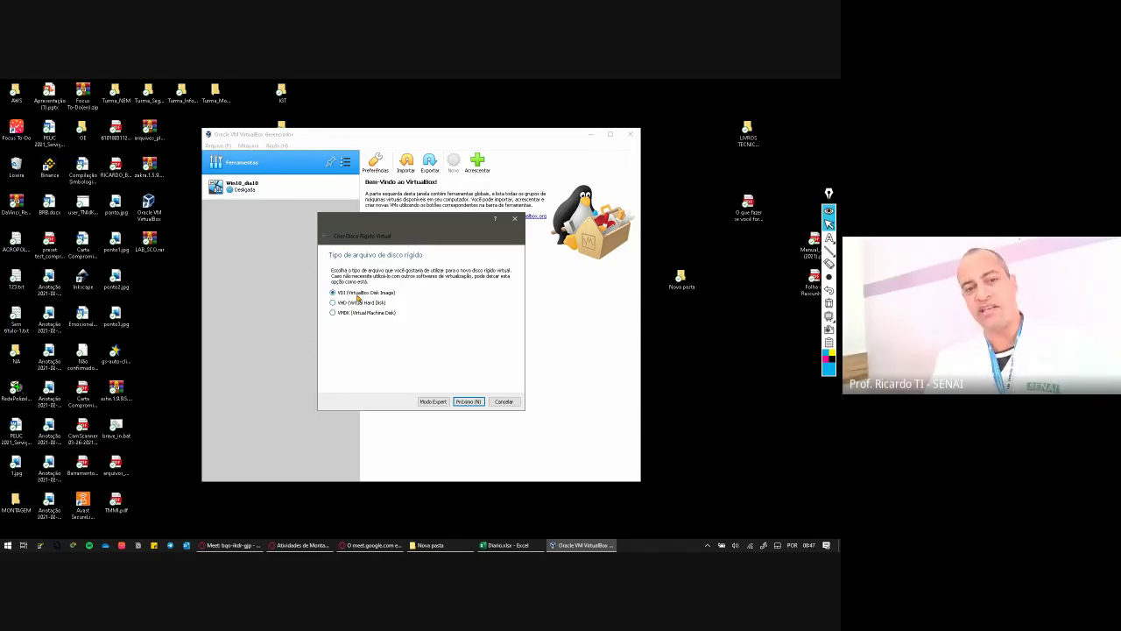
click(468, 402)
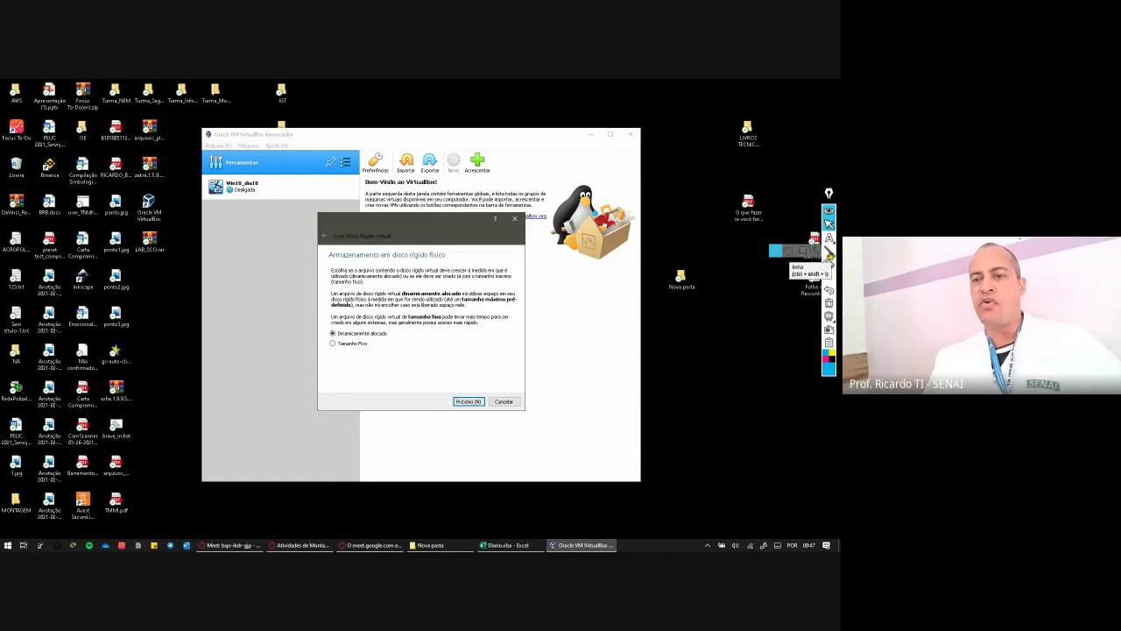
Draw a wide annotation rectangle on the screen just below the virtual hard disk dialog.
click(803, 256)
click(803, 251)
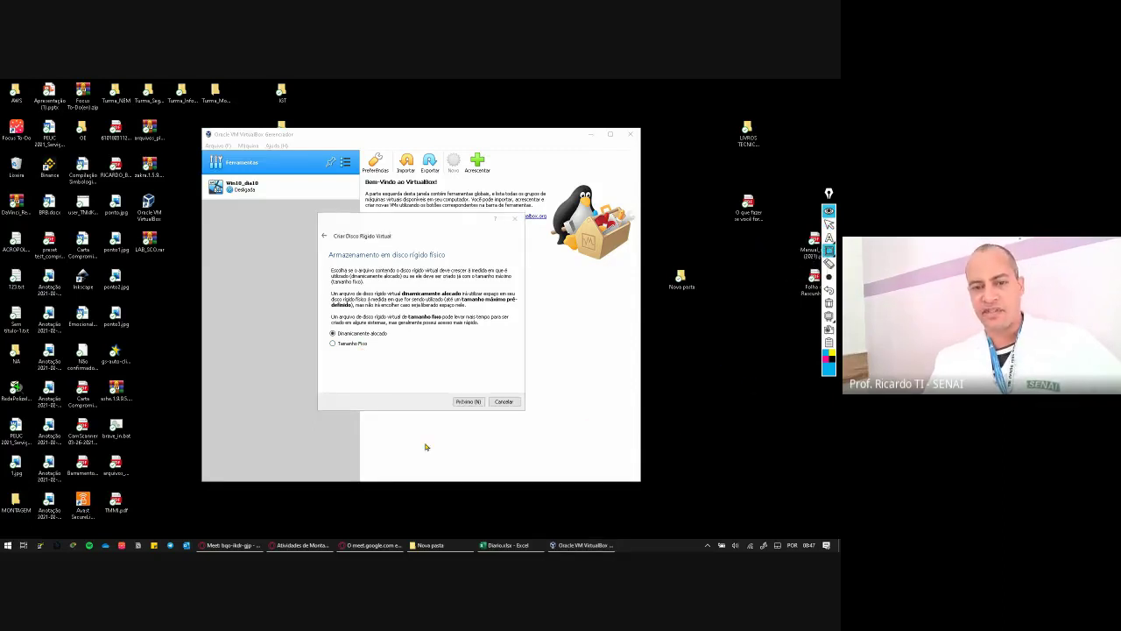
mouse_move(303, 429)
mouse_down()
mouse_move(362, 458)
mouse_move(547, 477)
mouse_up()
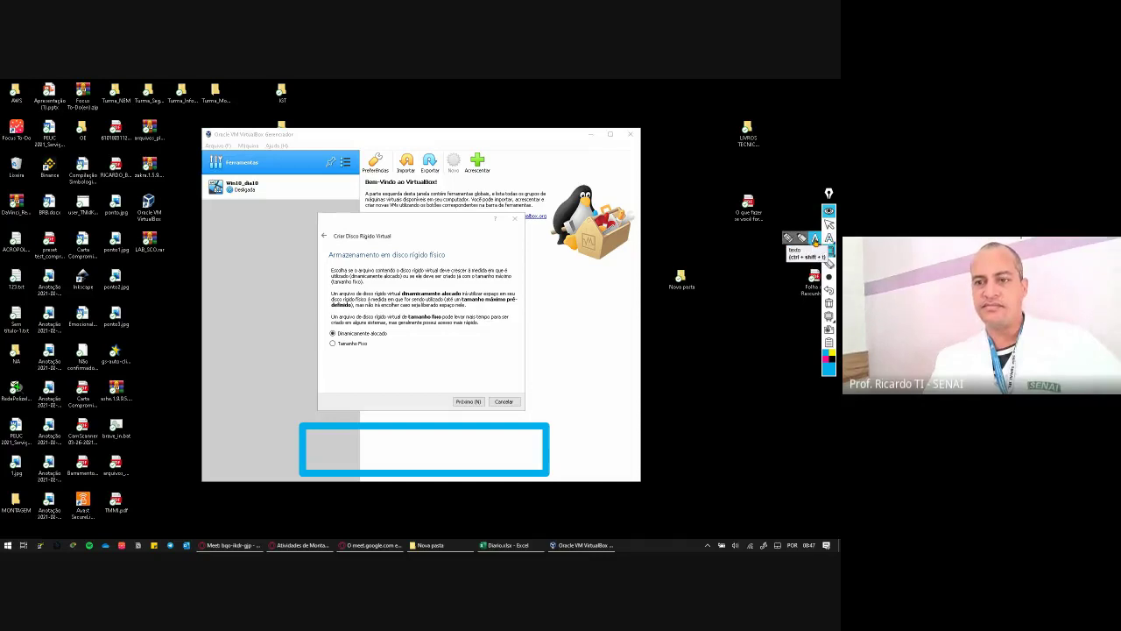
Label the annotation rectangle beside its right edge with "total" on one line and "500gb" below it.
click(828, 238)
click(555, 450)
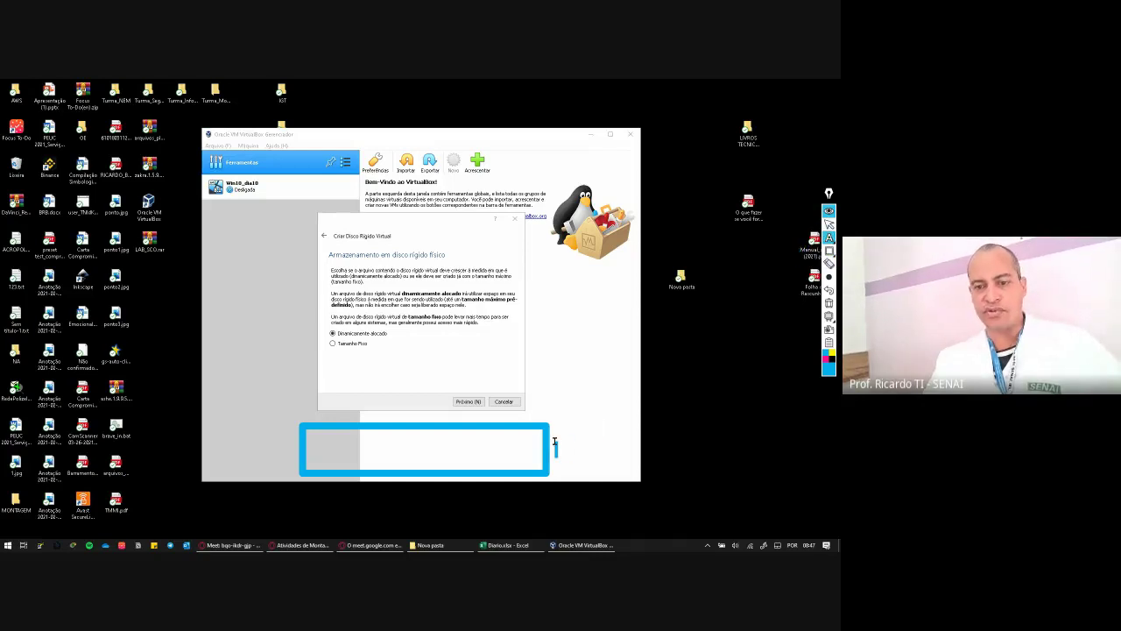
text(5)
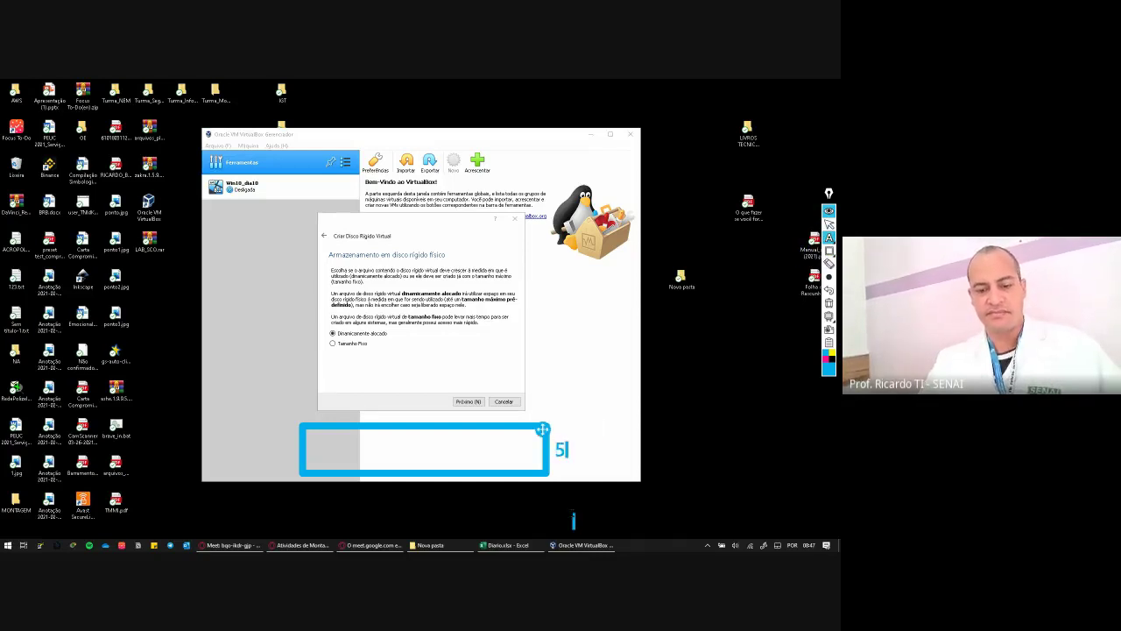
text(00gb)
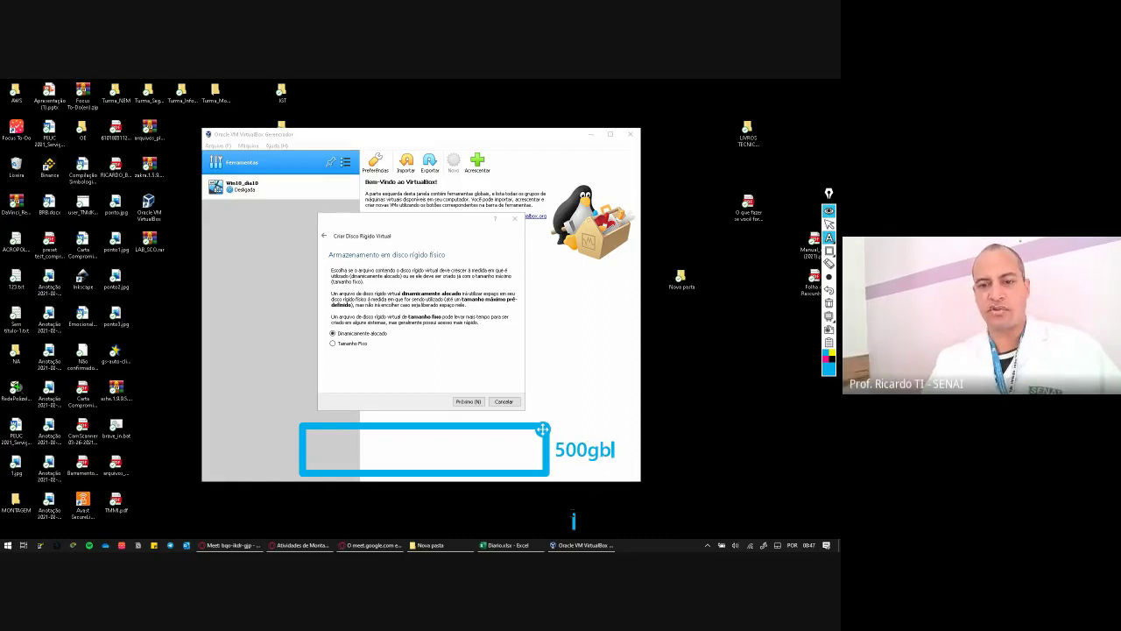
key(Home)
key(Return)
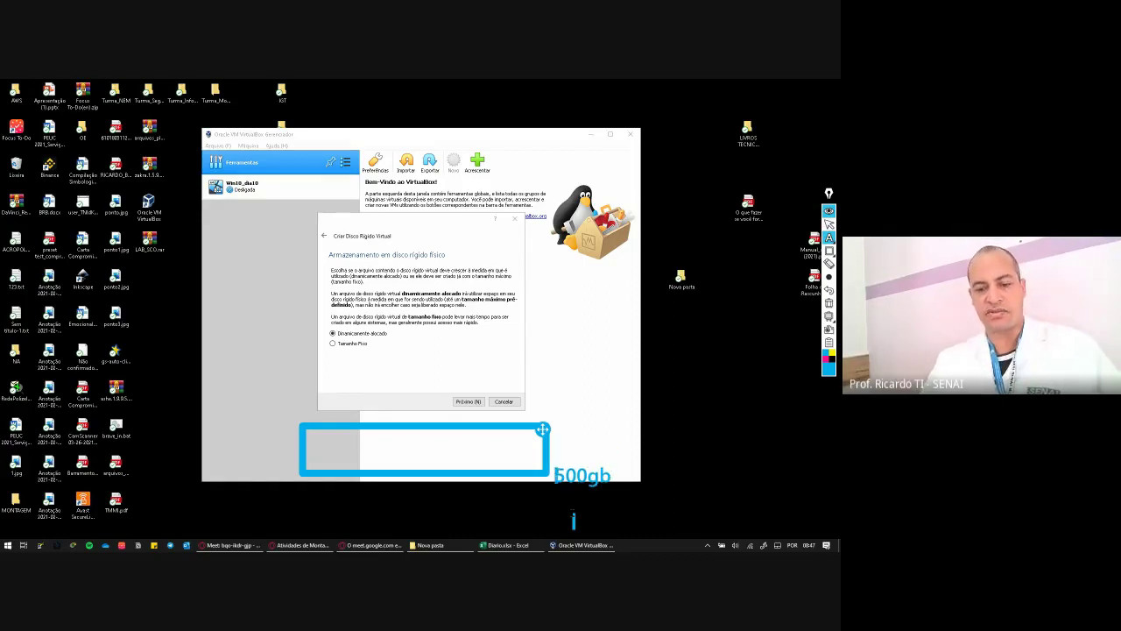
text(total)
key(Return)
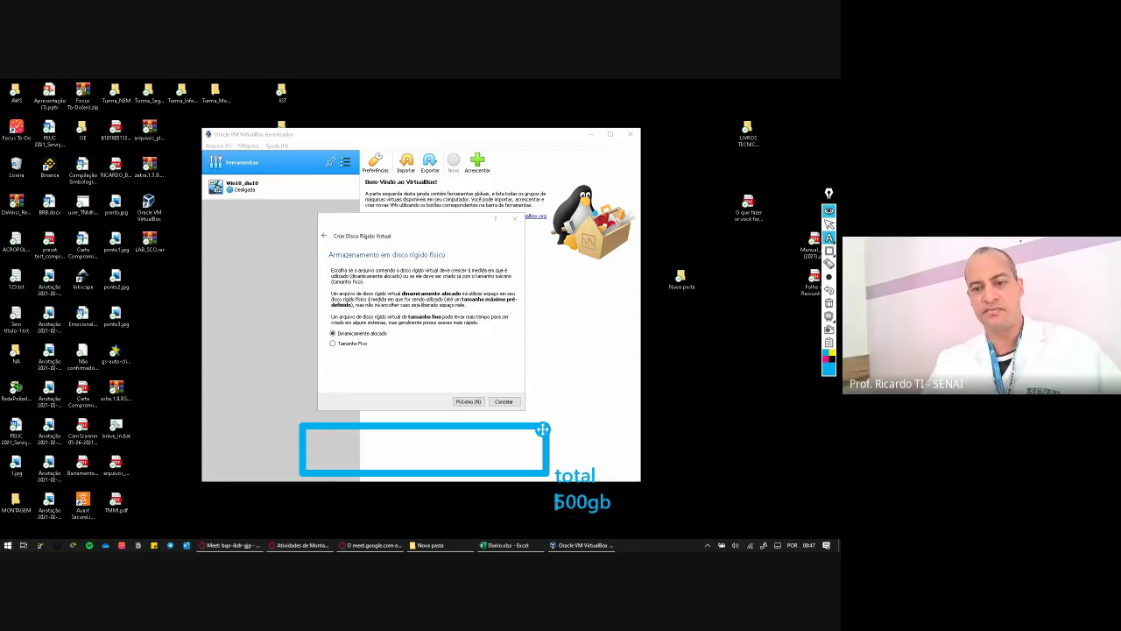
Move the "total 500gb" label up until it sits level with the blue annotation rectangle.
drag(542, 431, 542, 391)
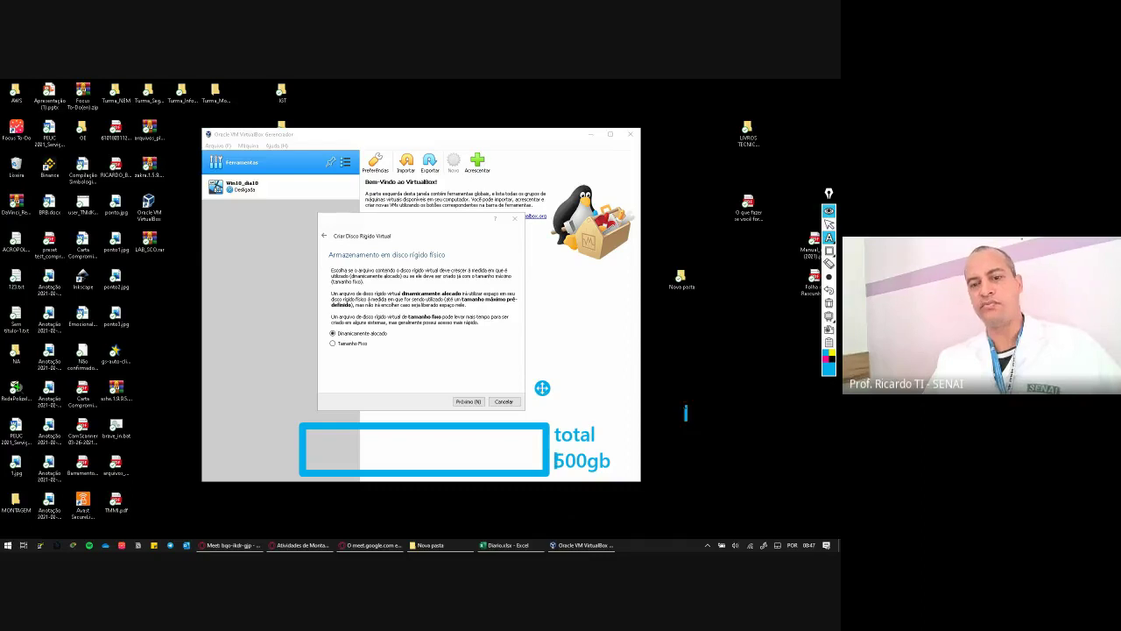
click(829, 224)
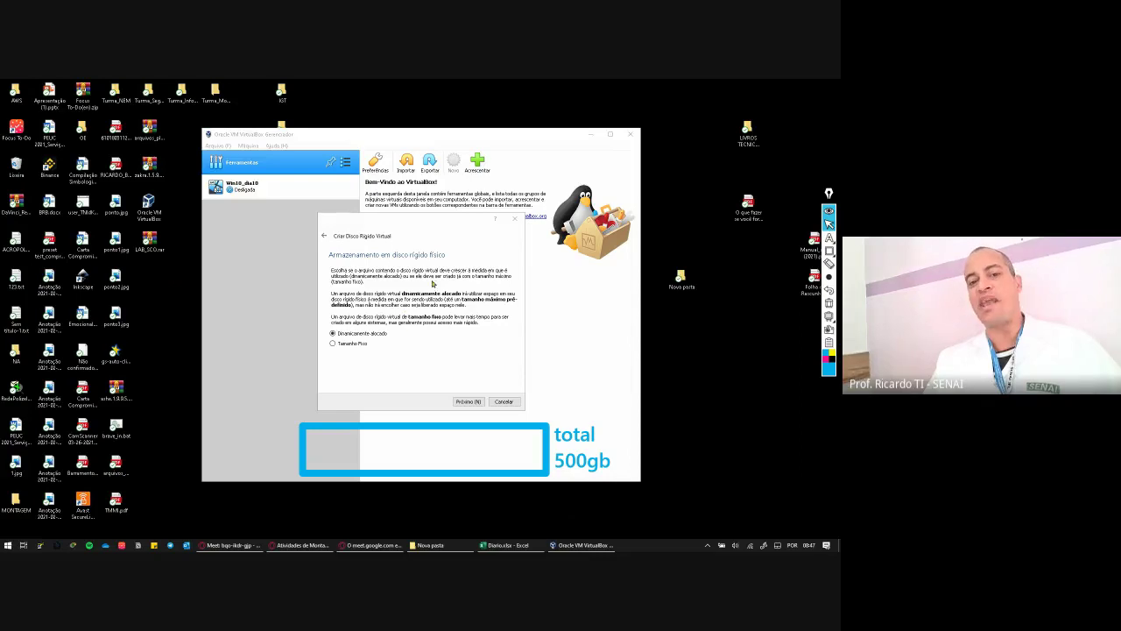
Draw a narrow pink rectangle inside the left end of the blue rectangle, undoing a wider first version.
click(829, 251)
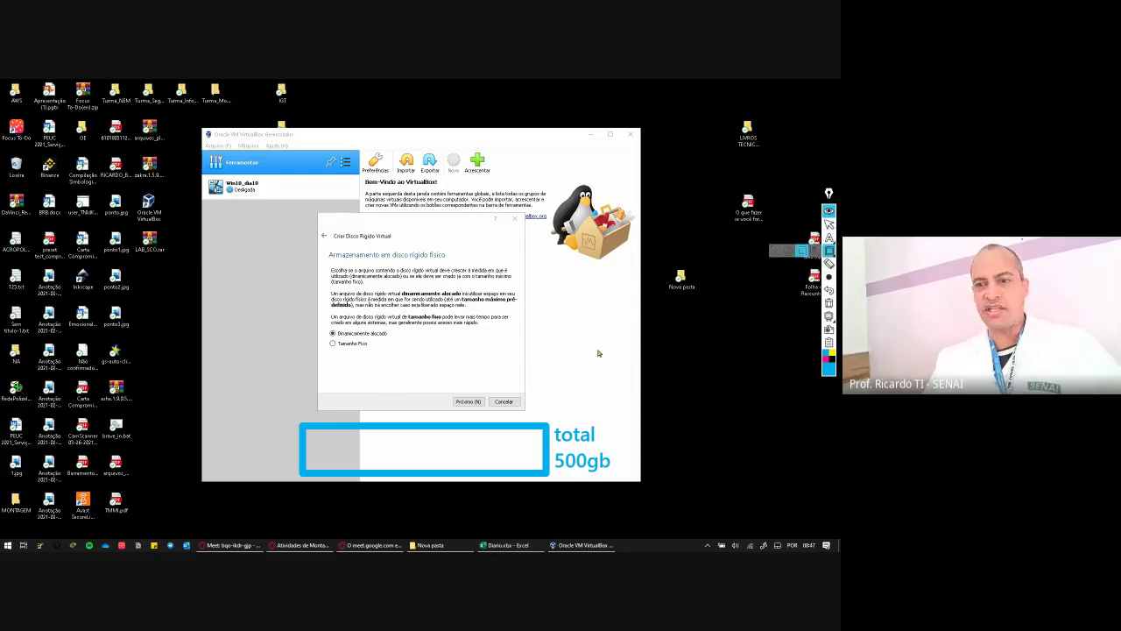
click(828, 360)
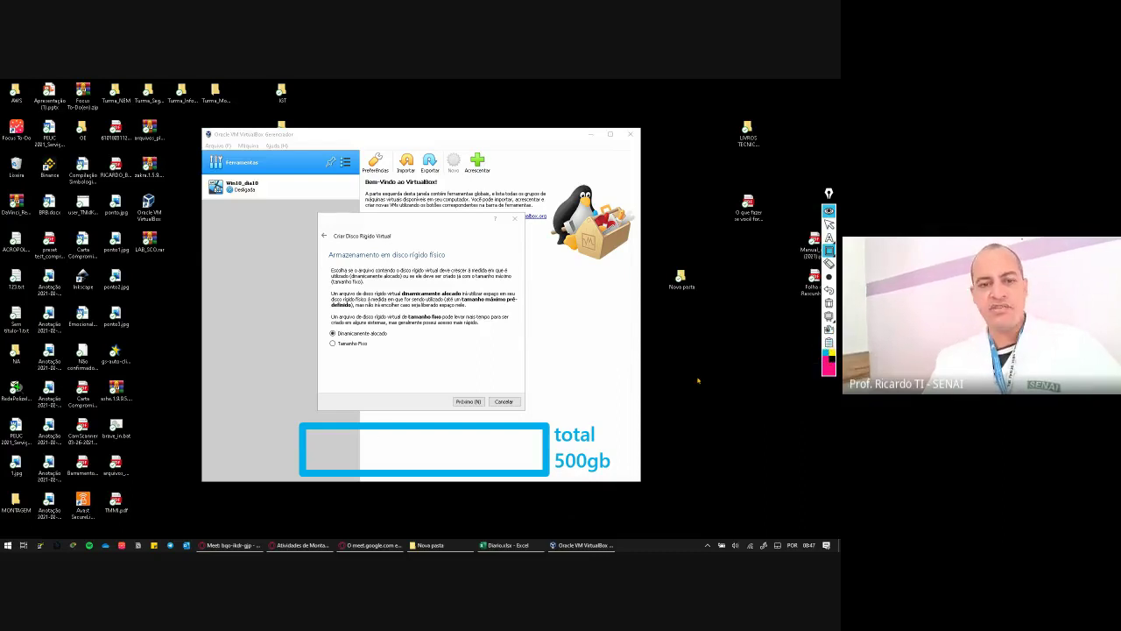
drag(309, 436, 368, 473)
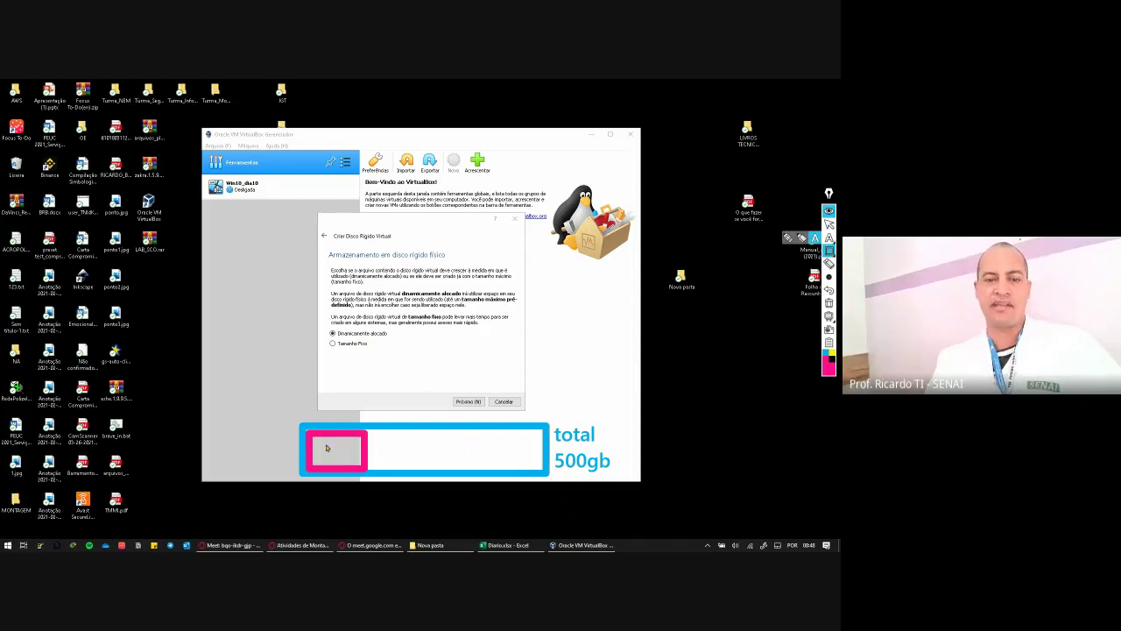
mouse_move(830, 237)
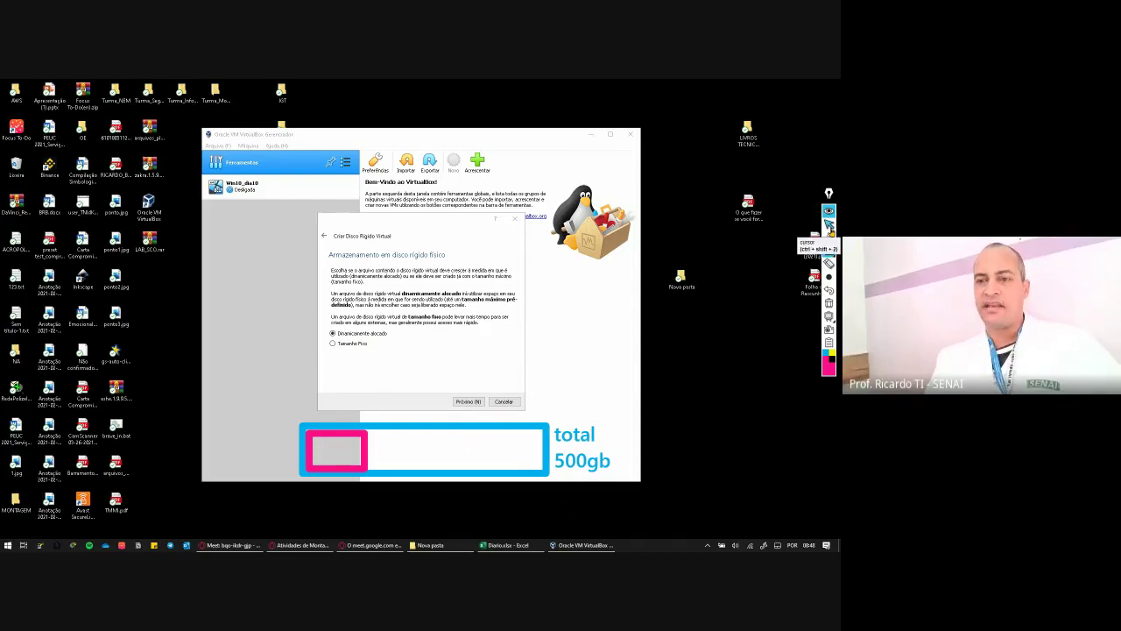
click(828, 290)
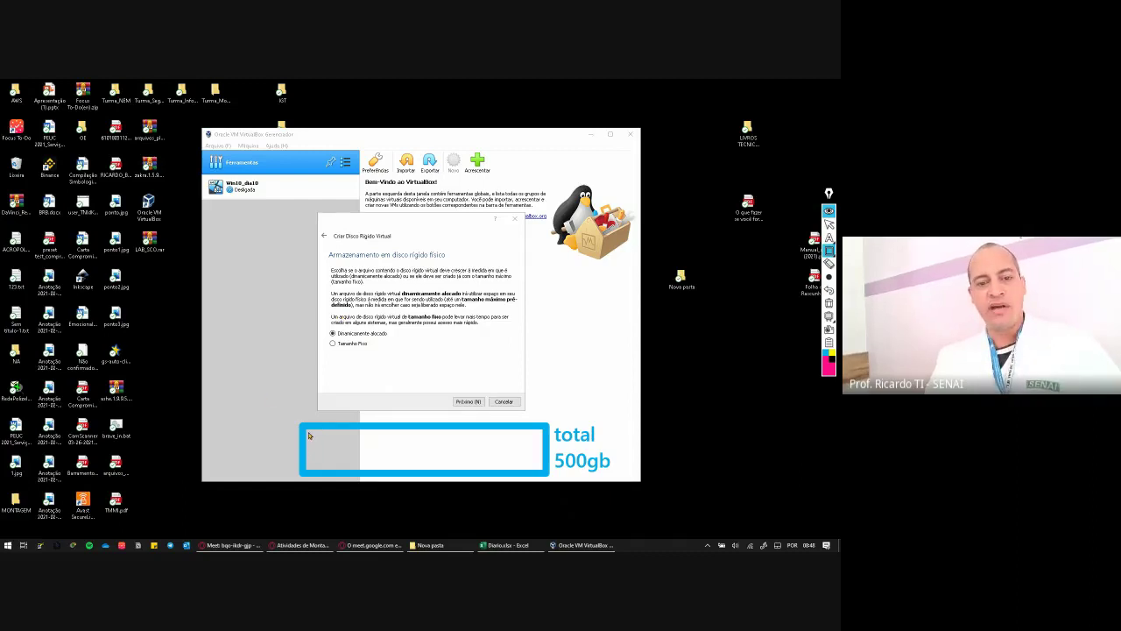
drag(308, 435, 333, 472)
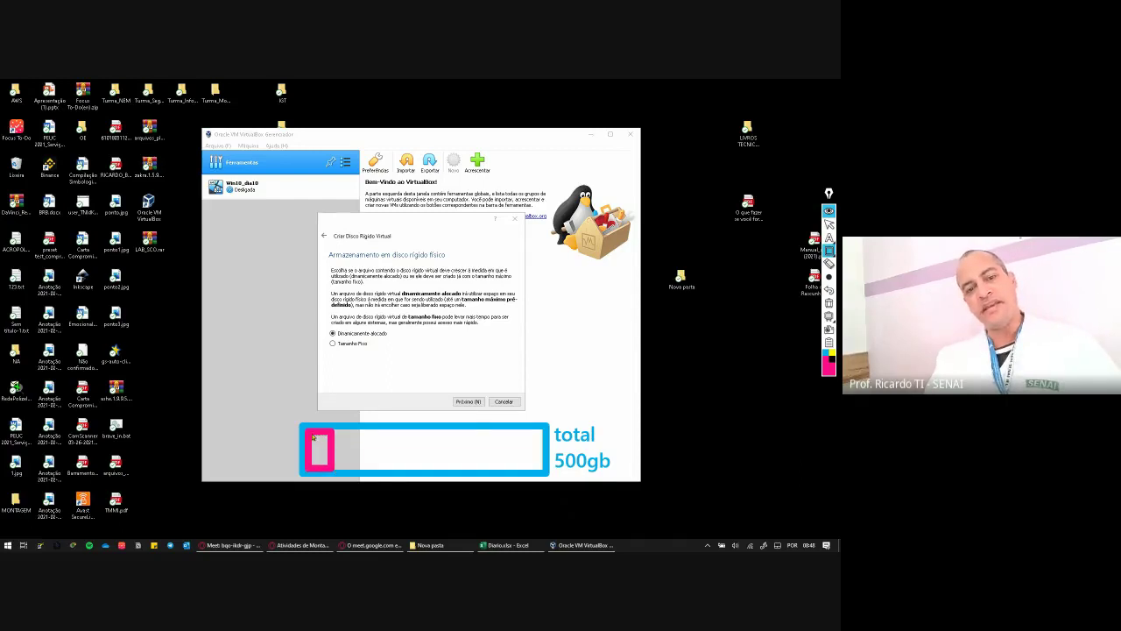
Widen the pink block rightward with three overlapping rectangles and draw a separate pink rectangle further right inside the blue one.
drag(310, 437, 339, 472)
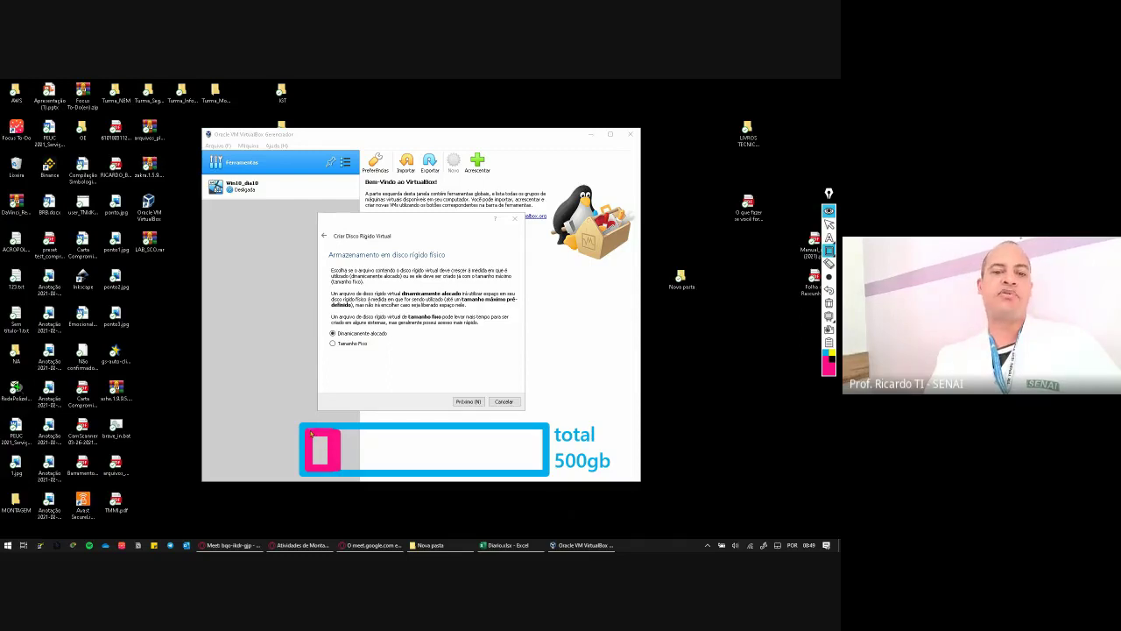
drag(310, 432, 344, 473)
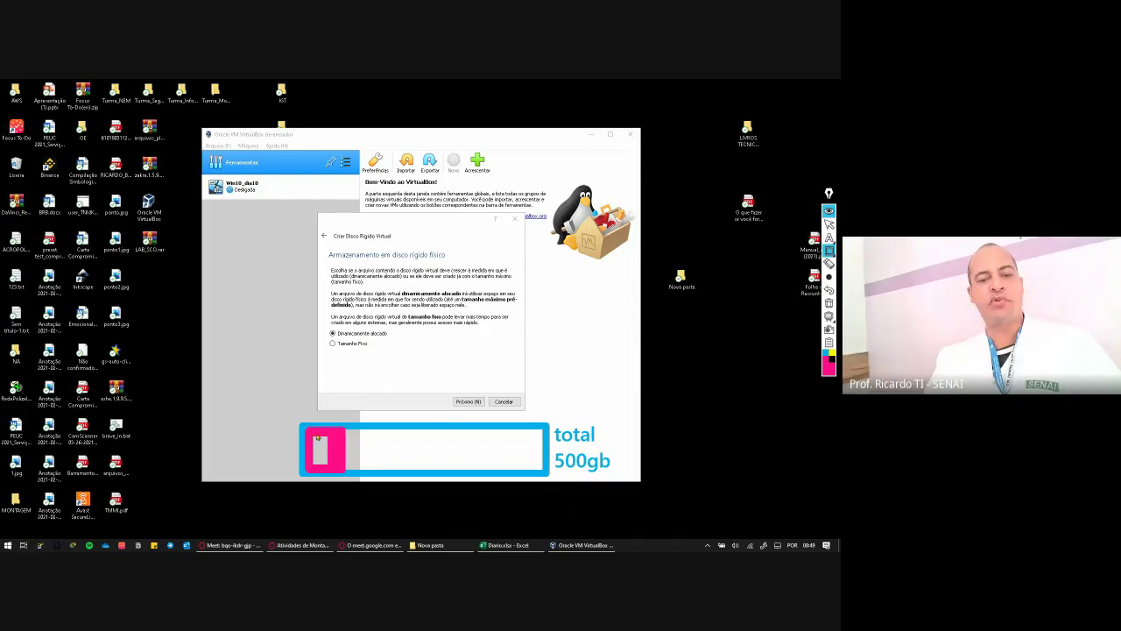
drag(310, 432, 349, 473)
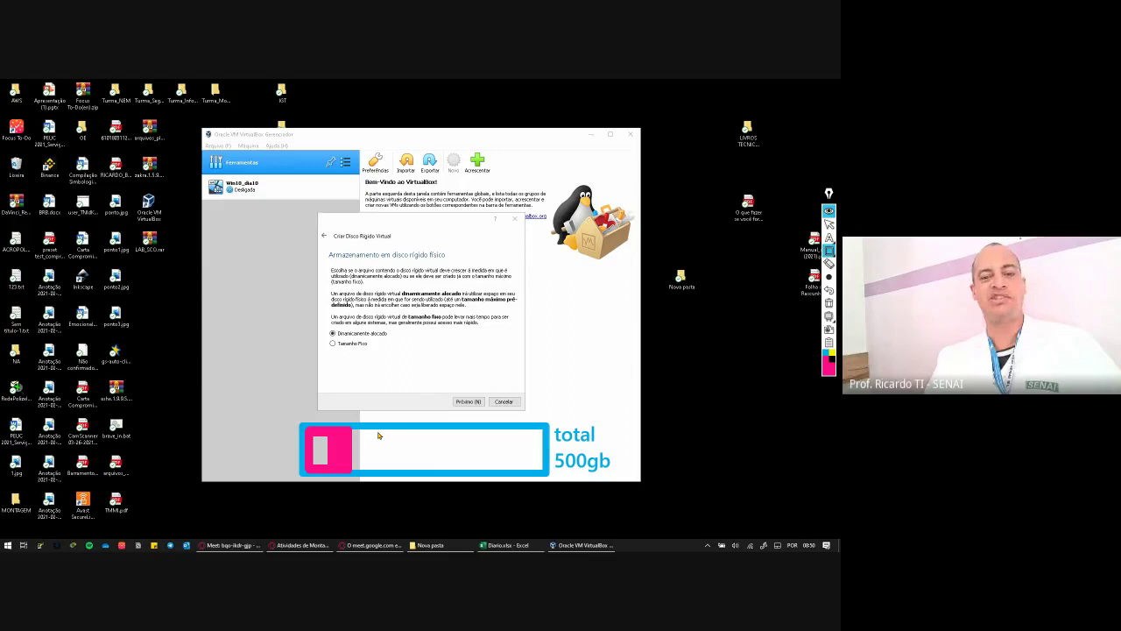
mouse_move(376, 429)
mouse_down()
mouse_move(378, 451)
mouse_move(402, 431)
mouse_move(410, 474)
mouse_up()
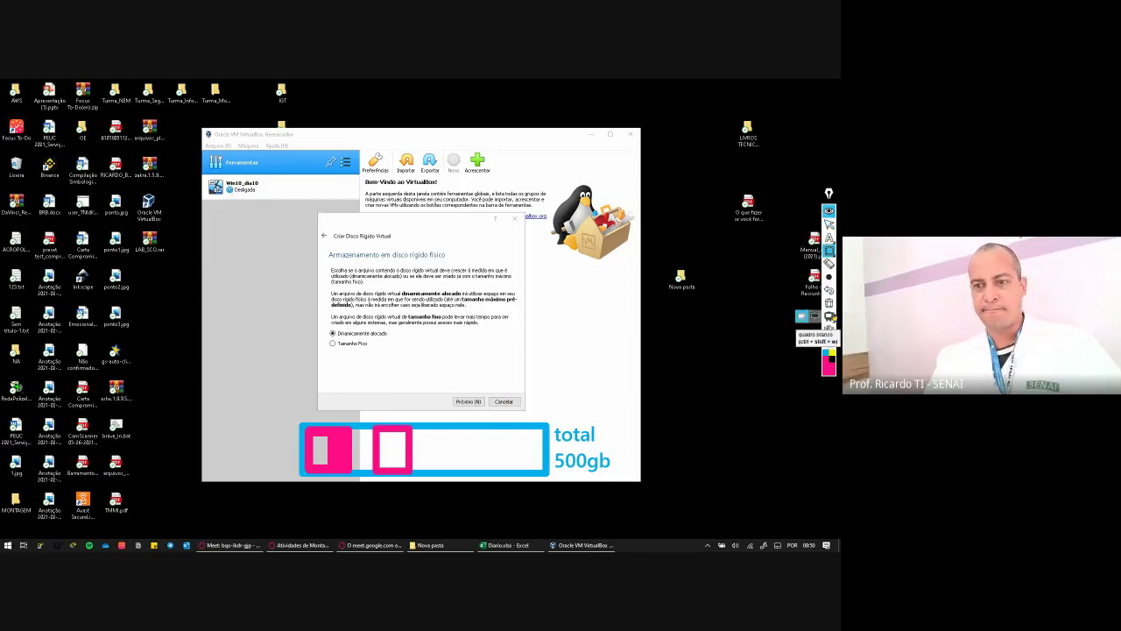
Clear all screen annotations and accept dynamically allocated storage for the virtual hard disk.
click(830, 308)
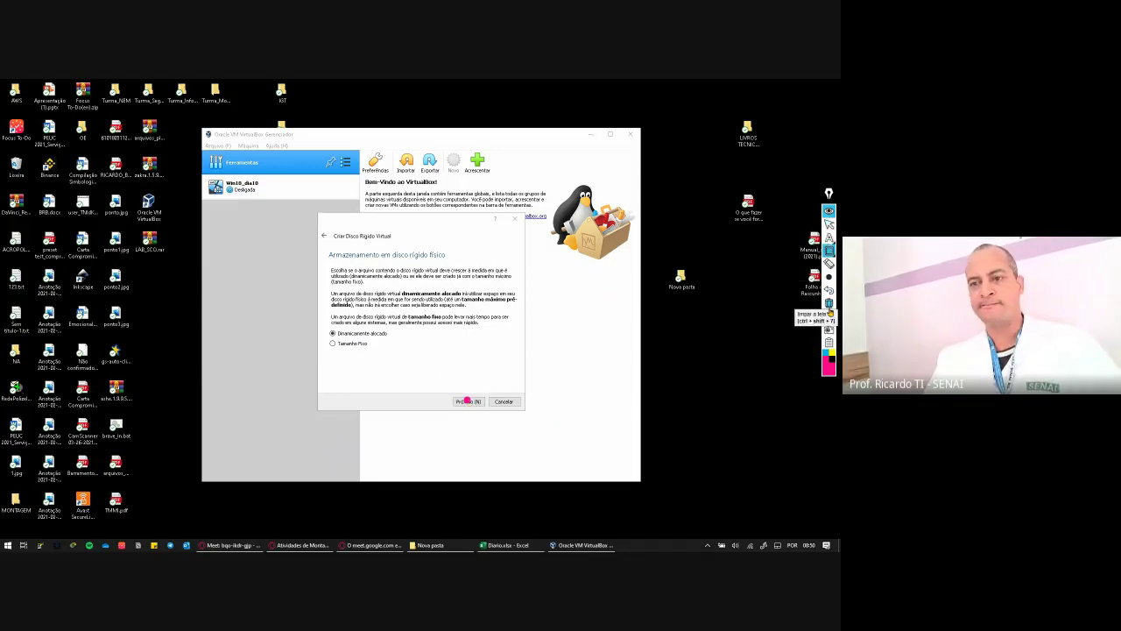
click(828, 224)
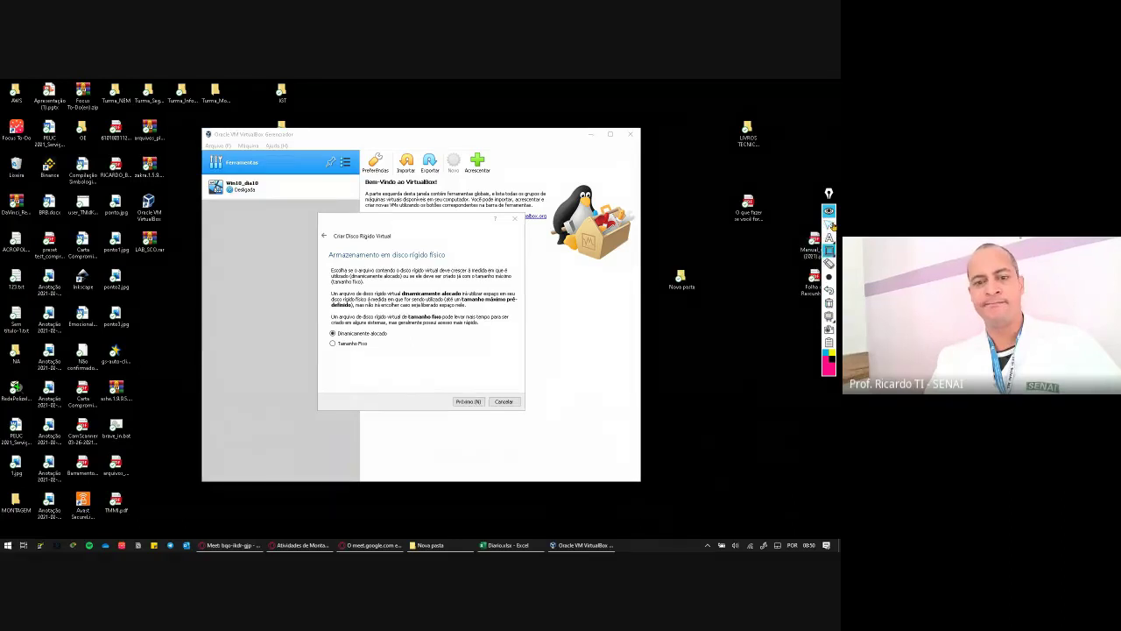
click(468, 401)
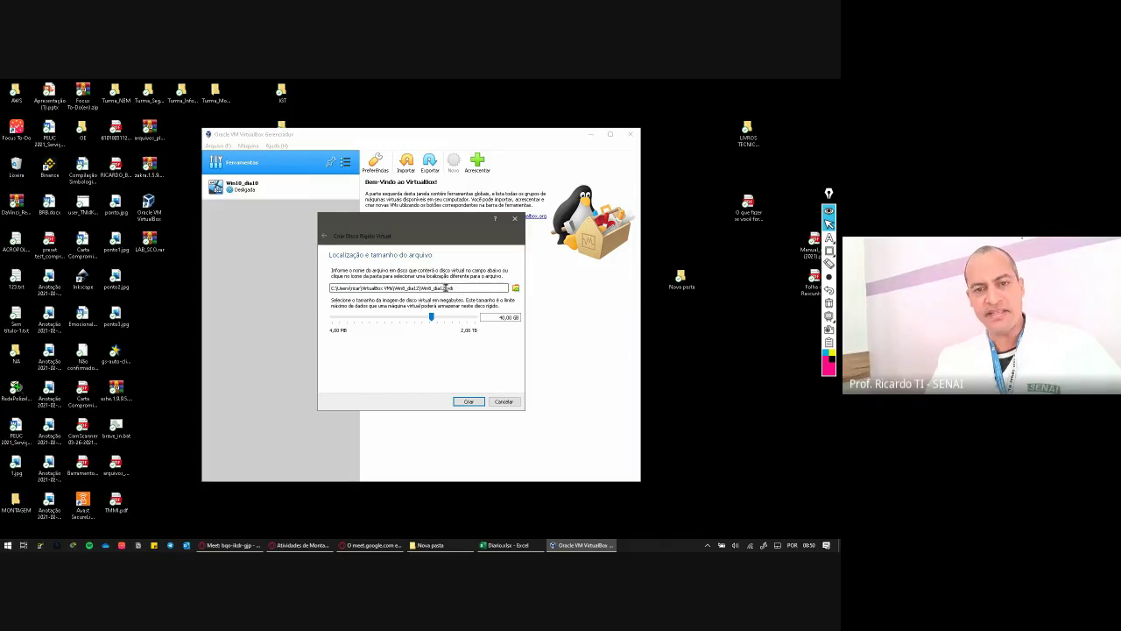
Point out the disk file name Win8_dia12.vdi and create the virtual disk with a size of 40 GB.
drag(459, 288, 423, 288)
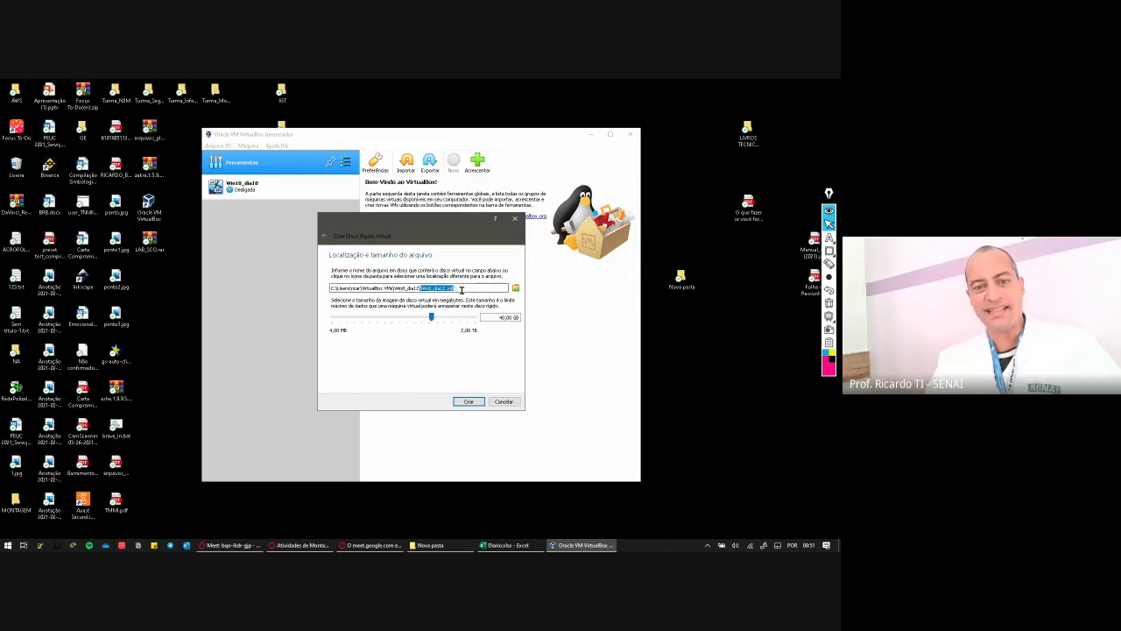
click(462, 288)
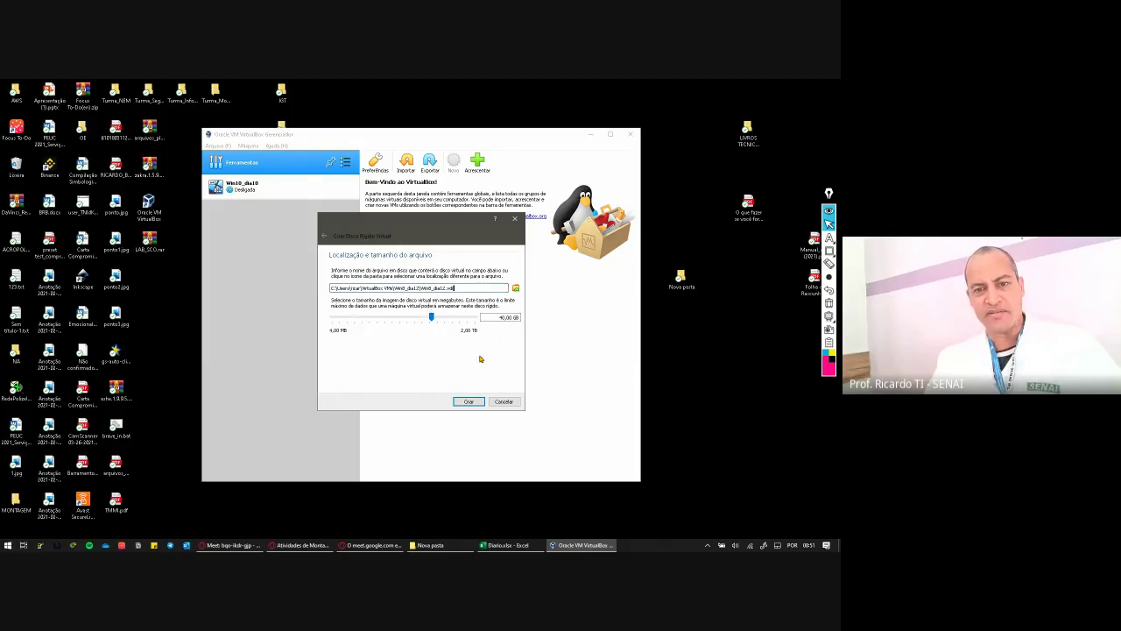
click(467, 402)
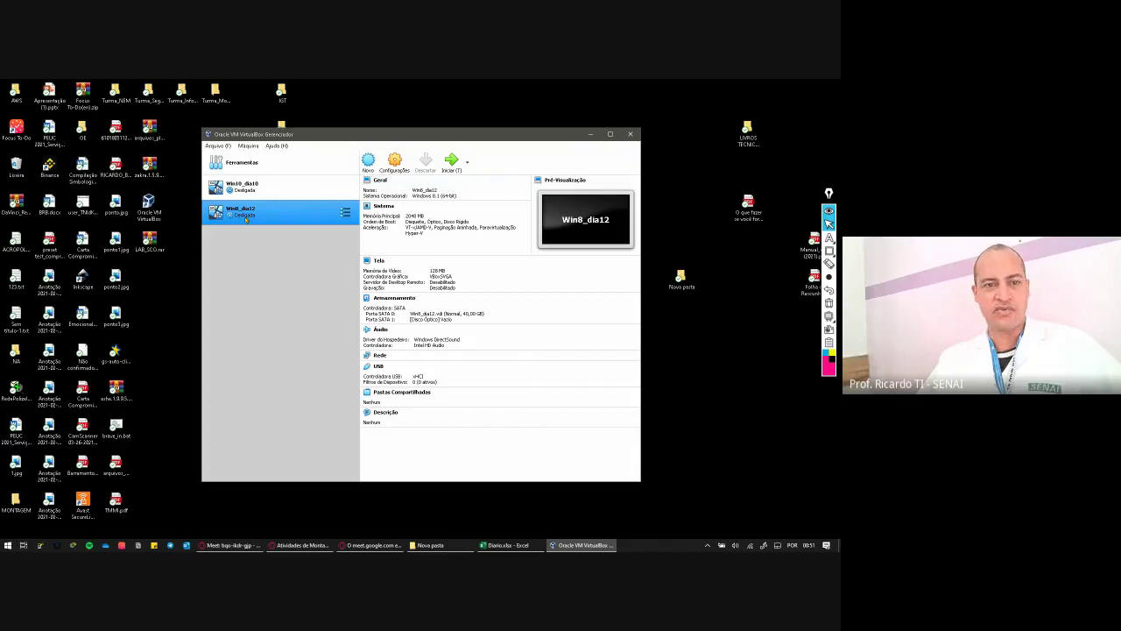
Start Win8_dia12, decline the startup disk selection and shut the machine down again.
click(451, 162)
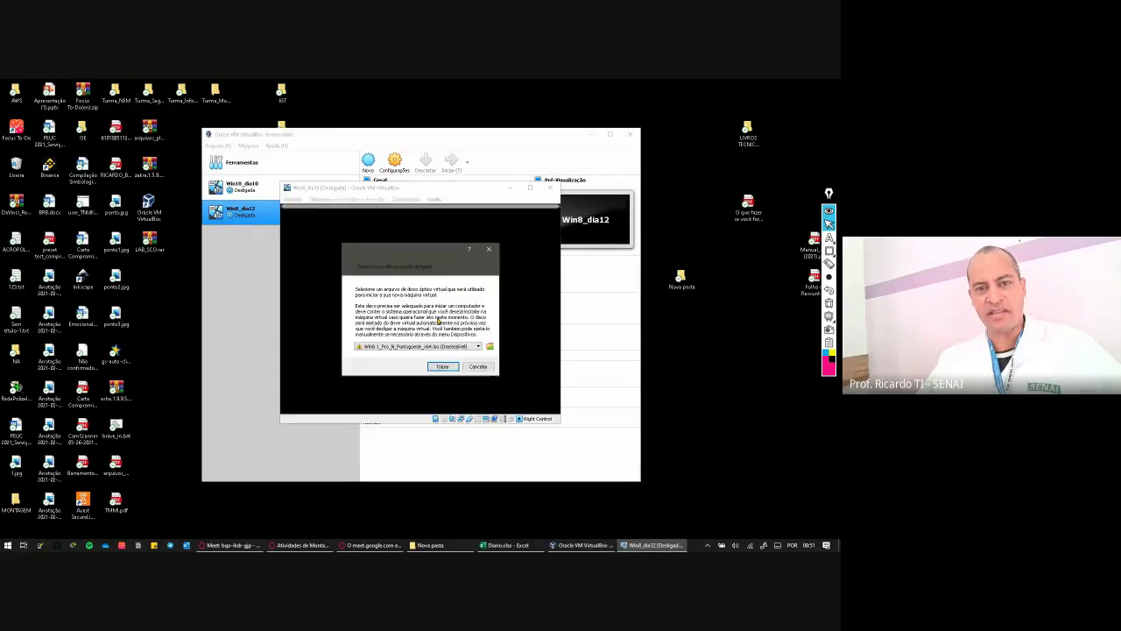
click(479, 368)
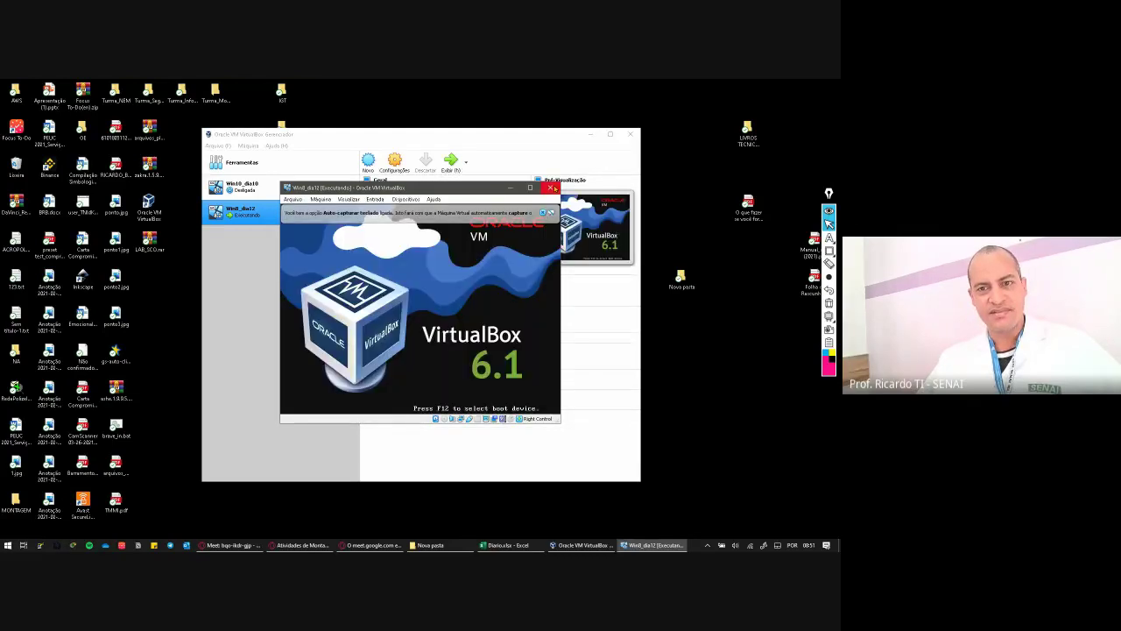
click(550, 187)
click(391, 332)
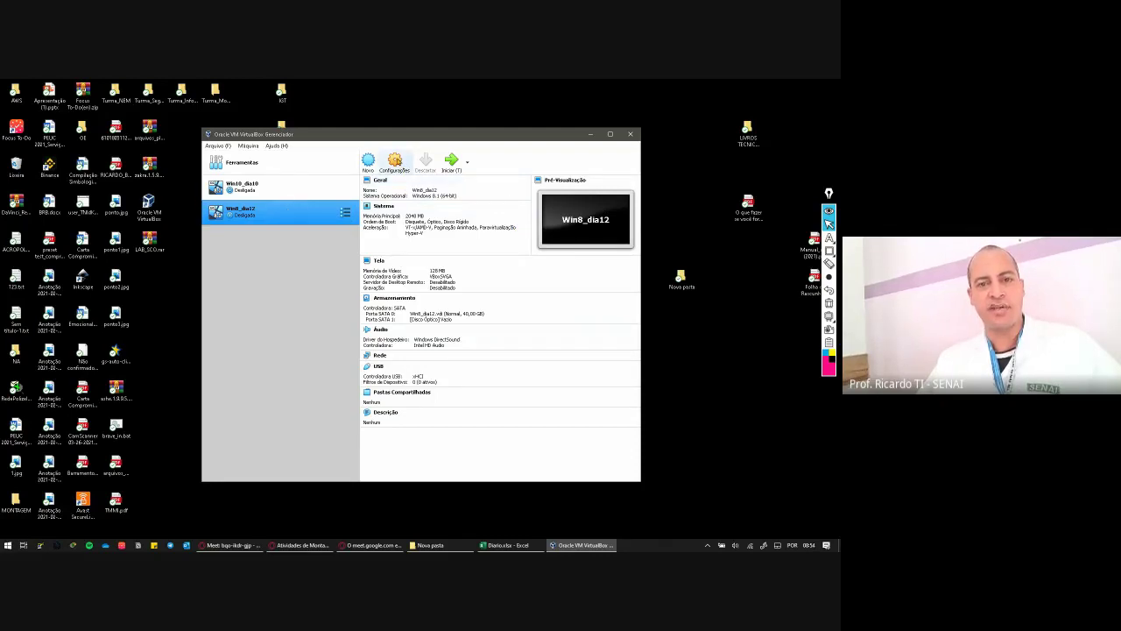
click(346, 213)
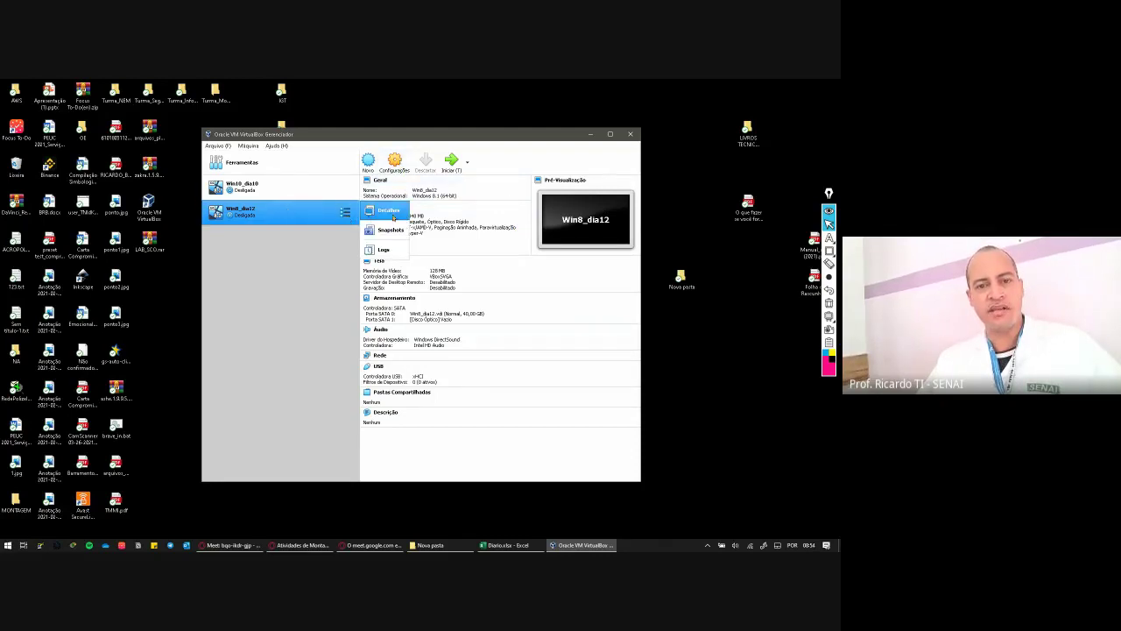
click(391, 211)
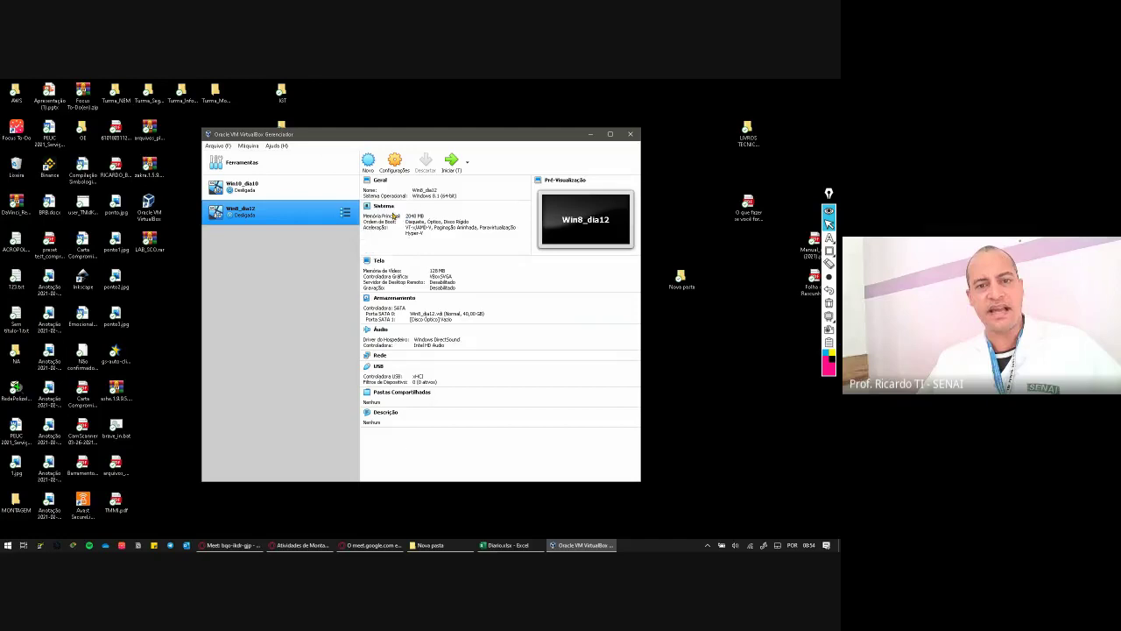
click(346, 213)
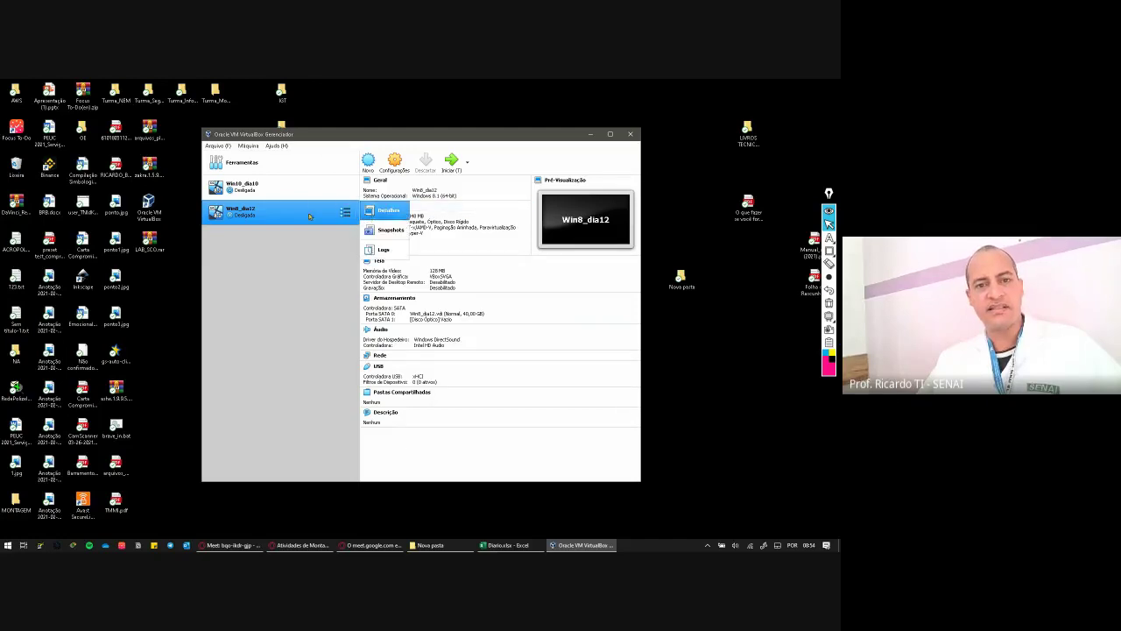
click(388, 211)
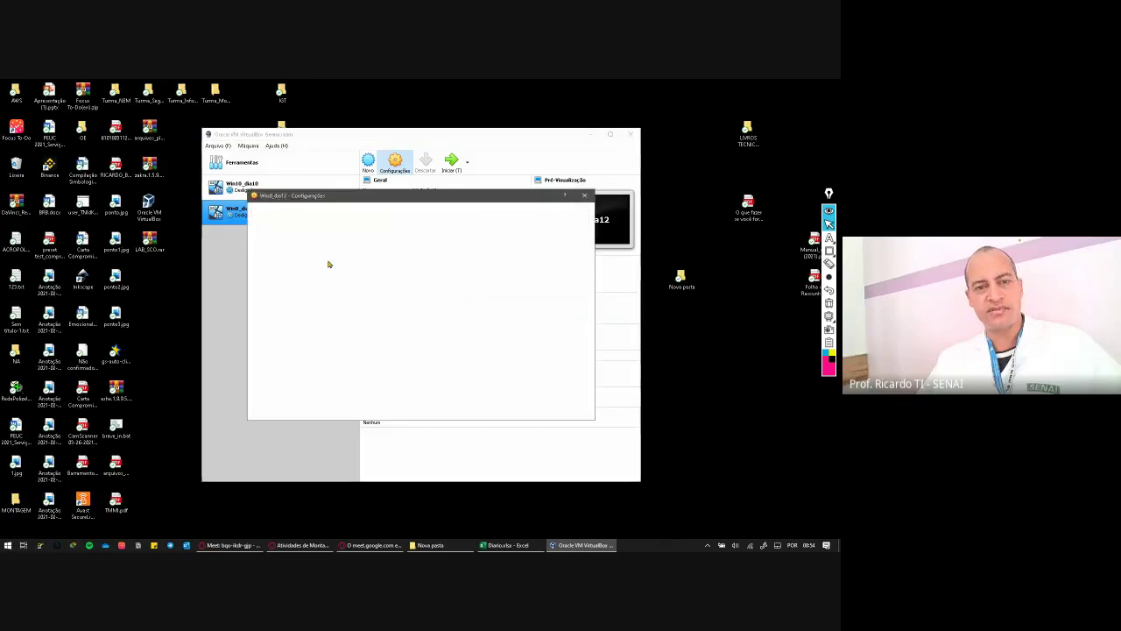
key(Escape)
right_click(300, 213)
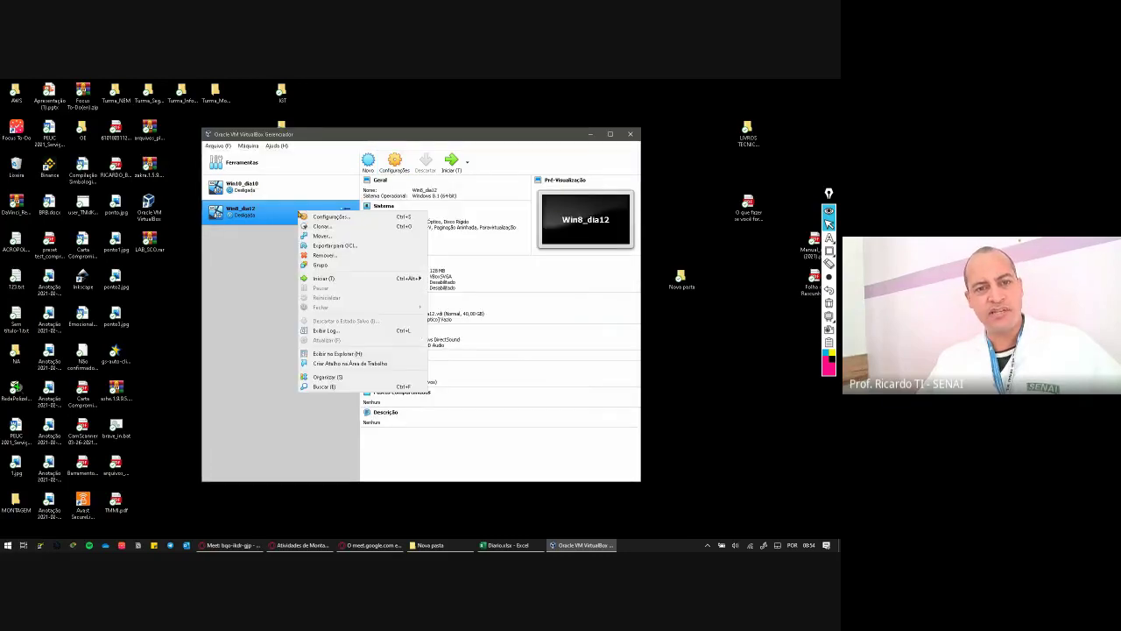
click(285, 214)
Open the settings of Win8_dia12 and review the General section's advanced, description and disk encryption options.
right_click(265, 211)
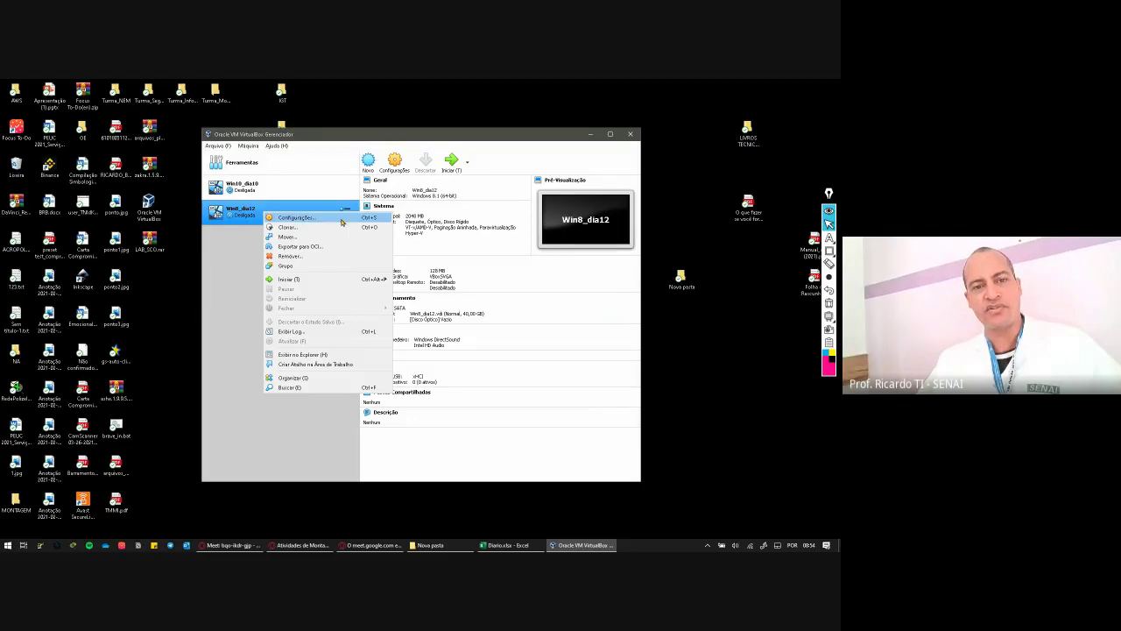
click(308, 217)
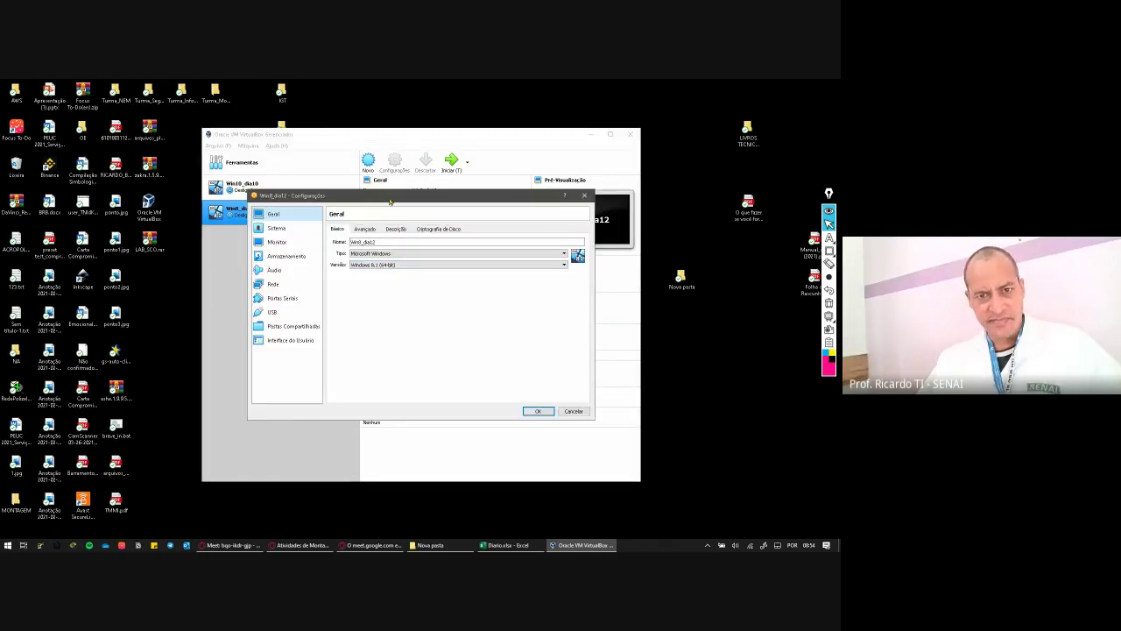
drag(390, 201, 427, 189)
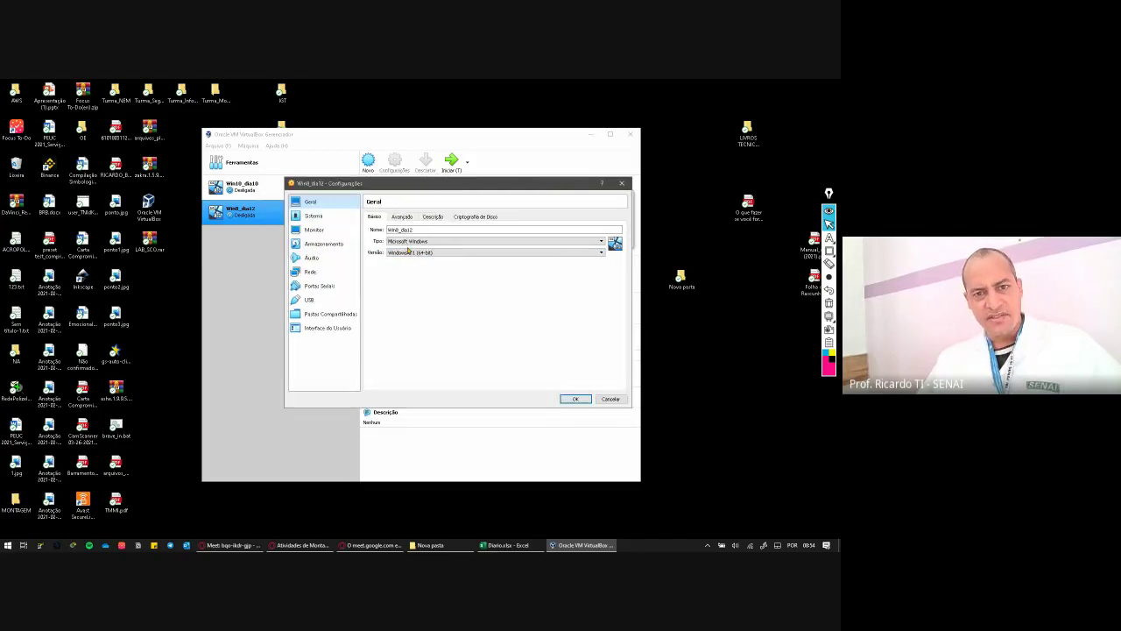
click(400, 218)
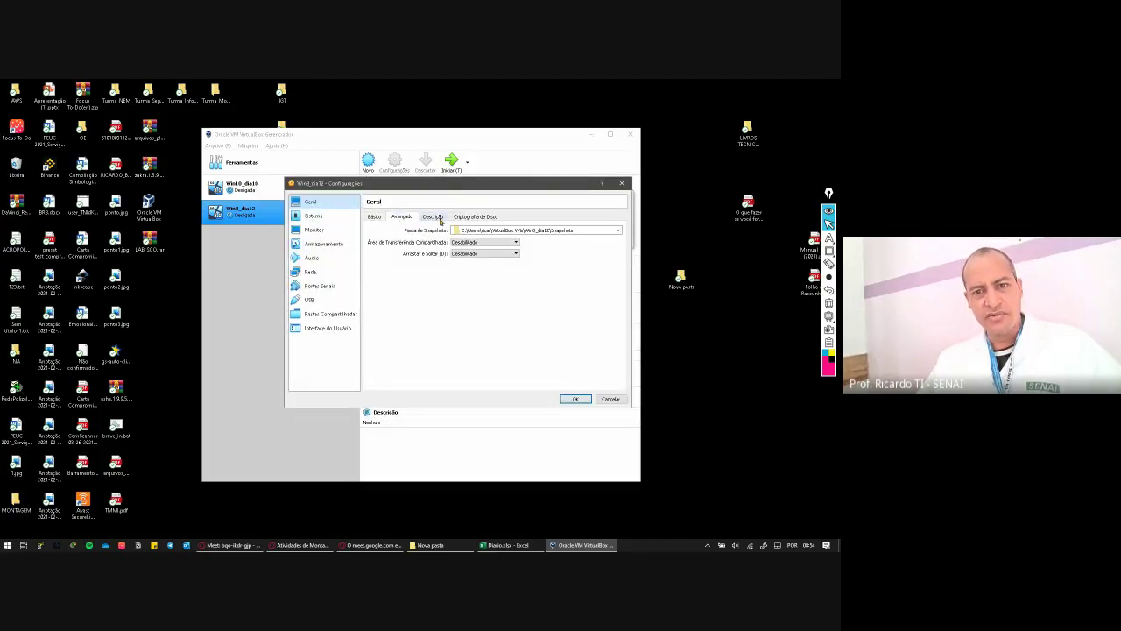
click(438, 218)
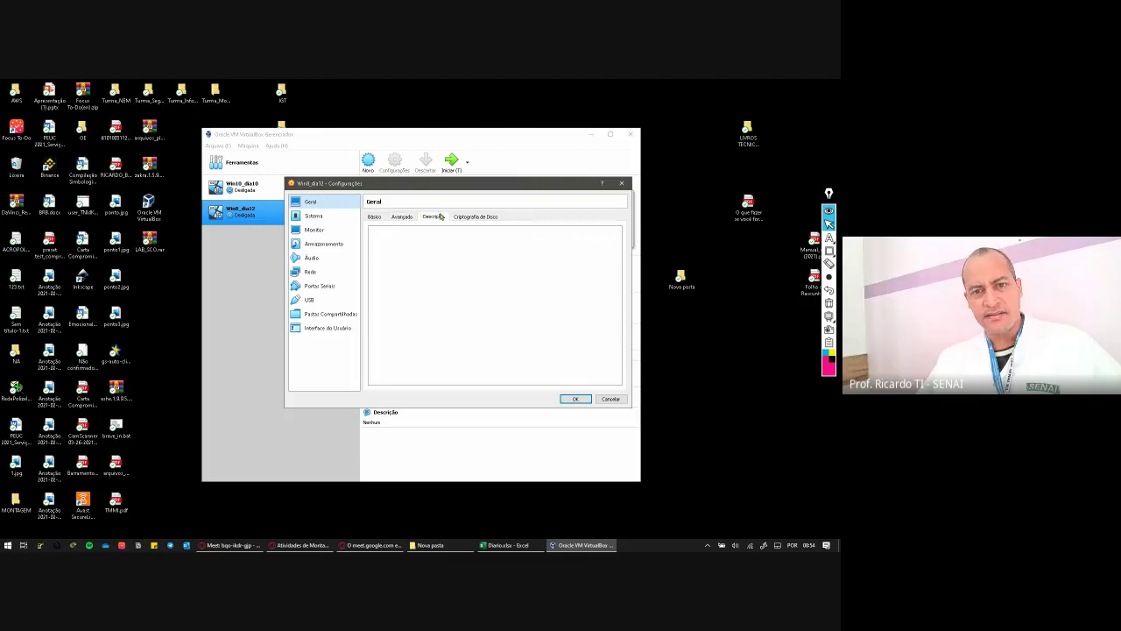
key(Right)
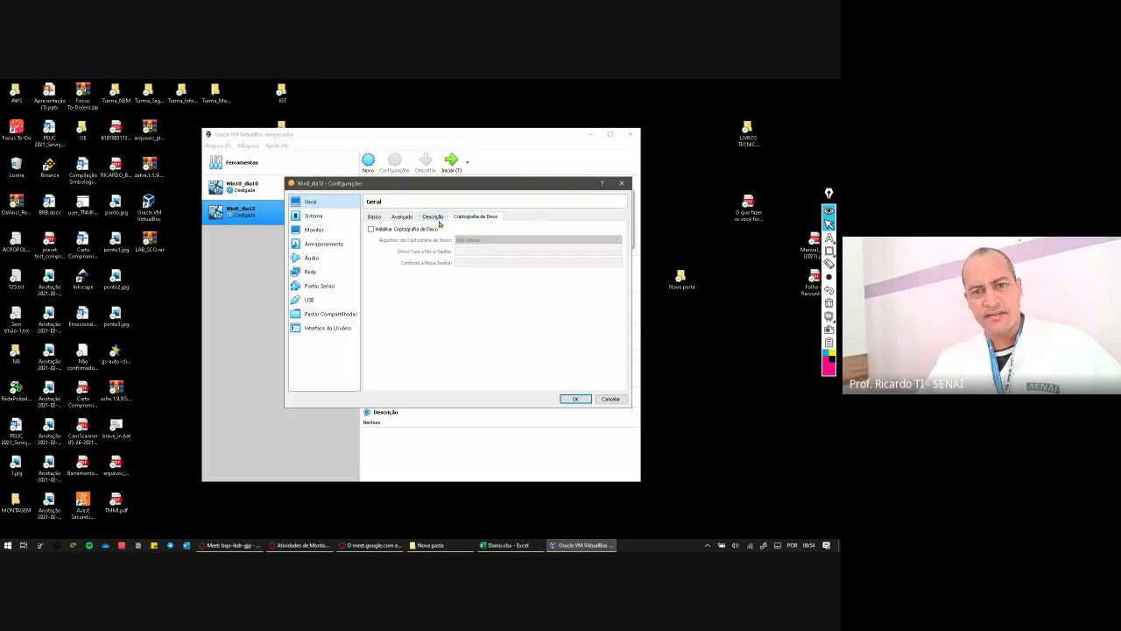
In the System boot order, disable the floppy drive and place it below the optical drive and hard disk.
click(310, 218)
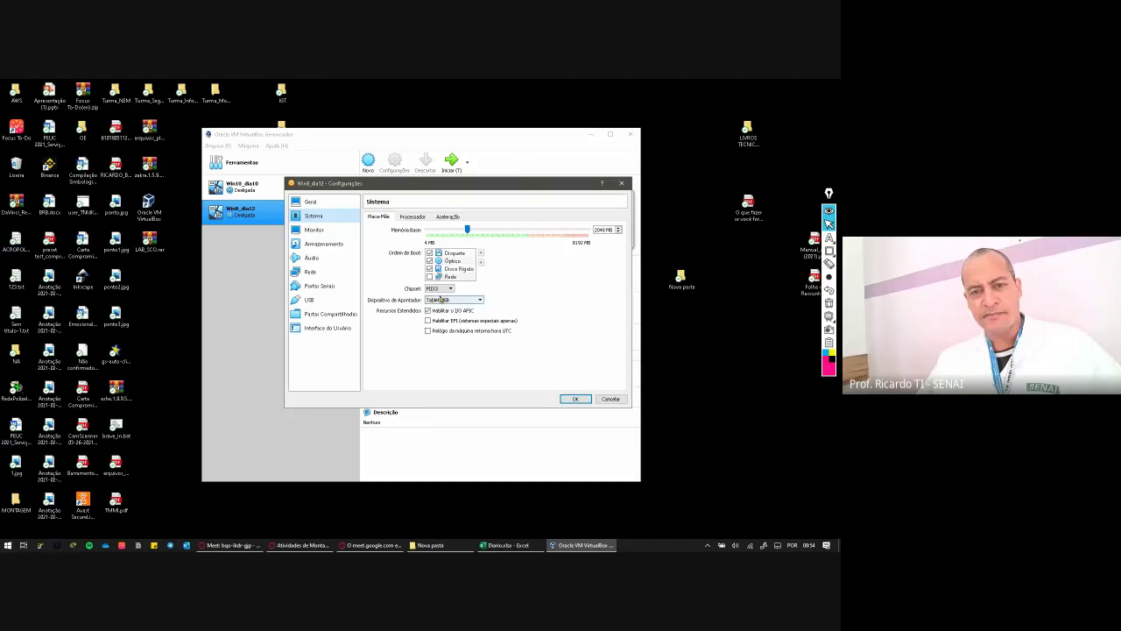
click(451, 261)
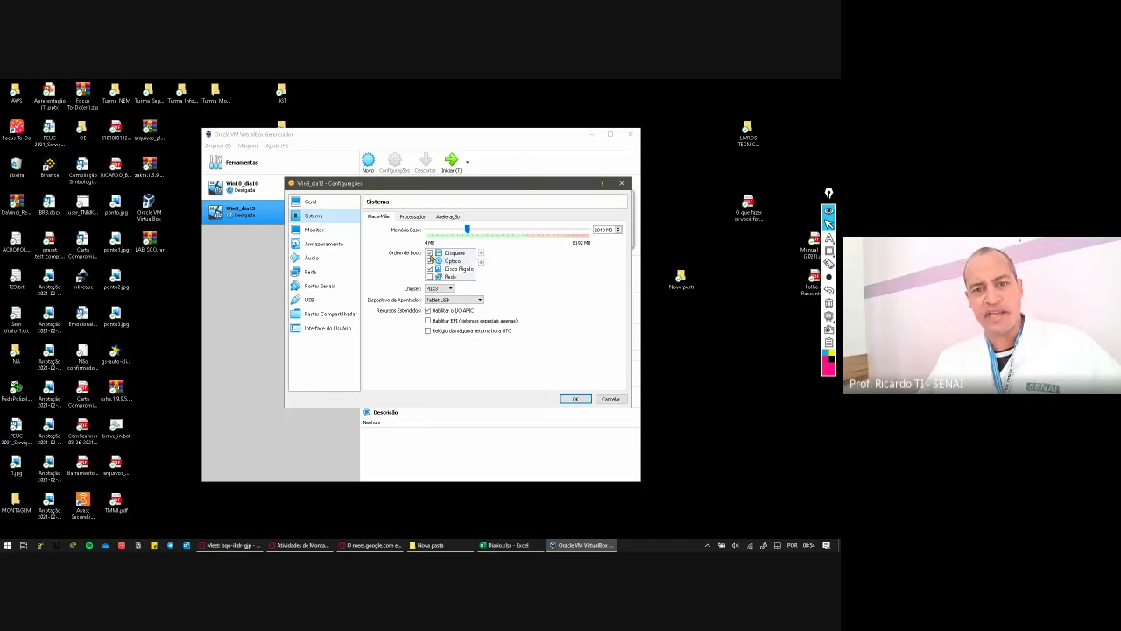
click(457, 254)
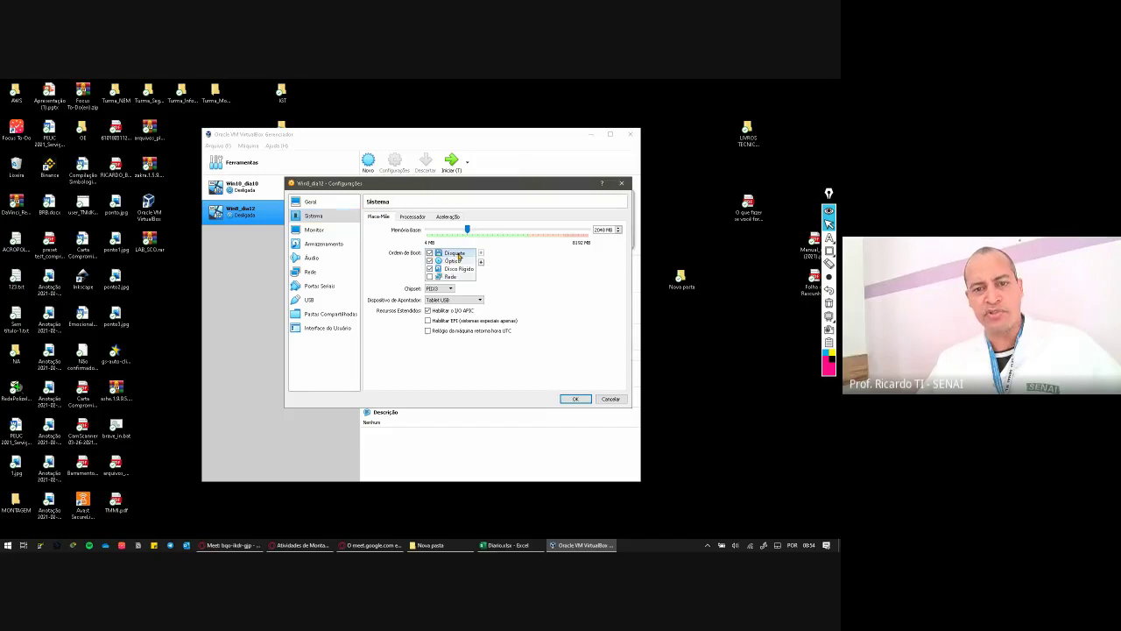
click(429, 253)
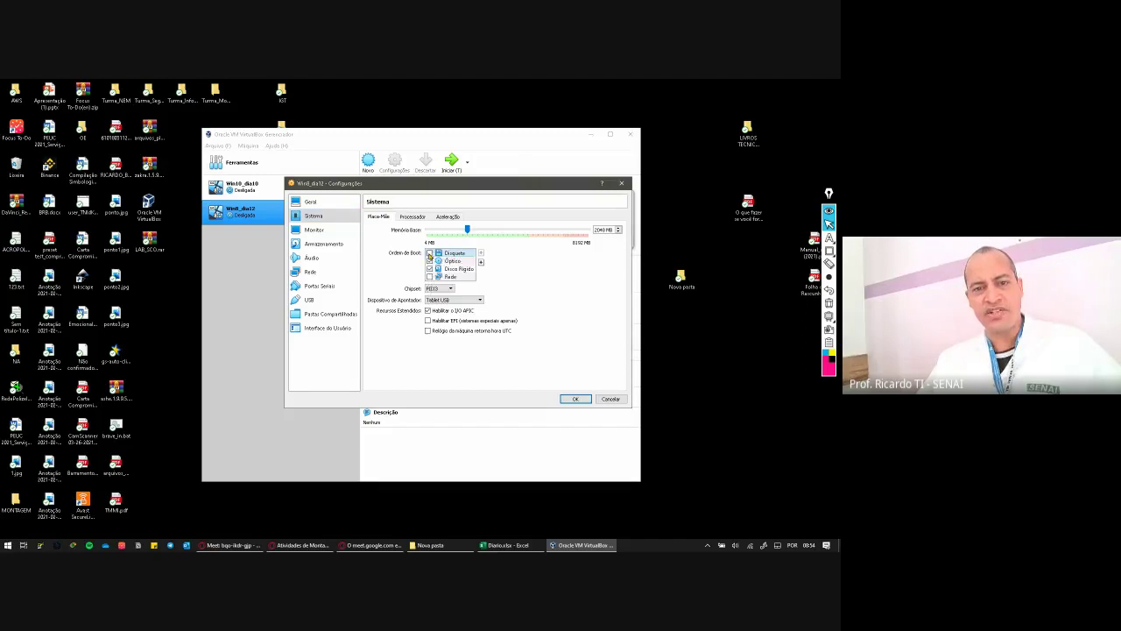
click(480, 261)
click(480, 263)
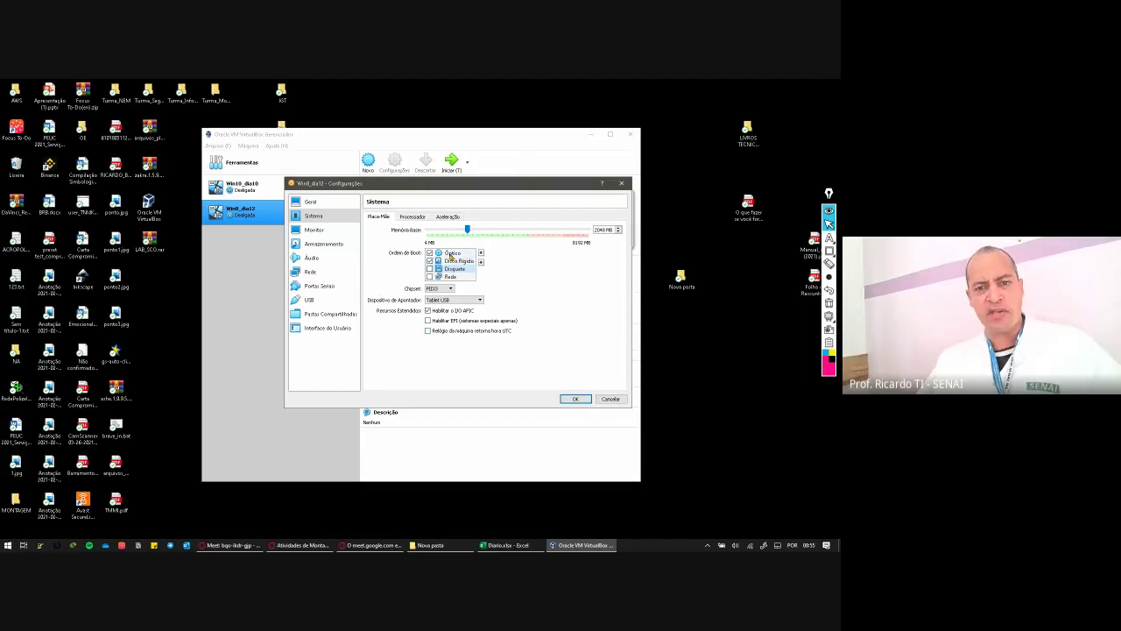
Try 2 processors for the machine, return the count to 1 and review the acceleration options.
click(410, 217)
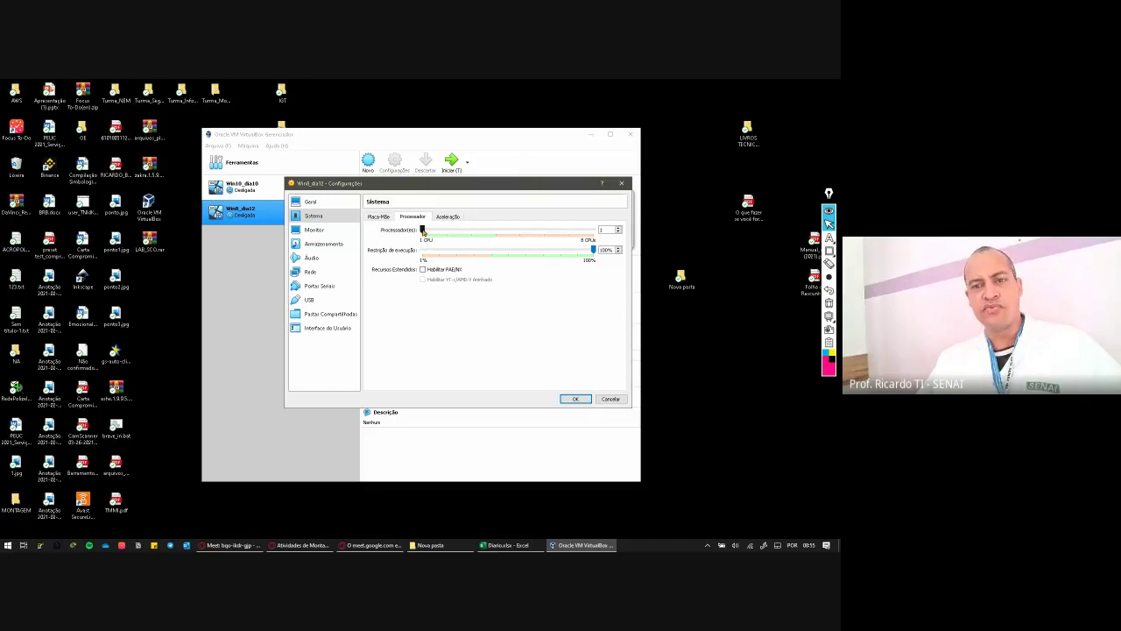
drag(421, 228, 447, 229)
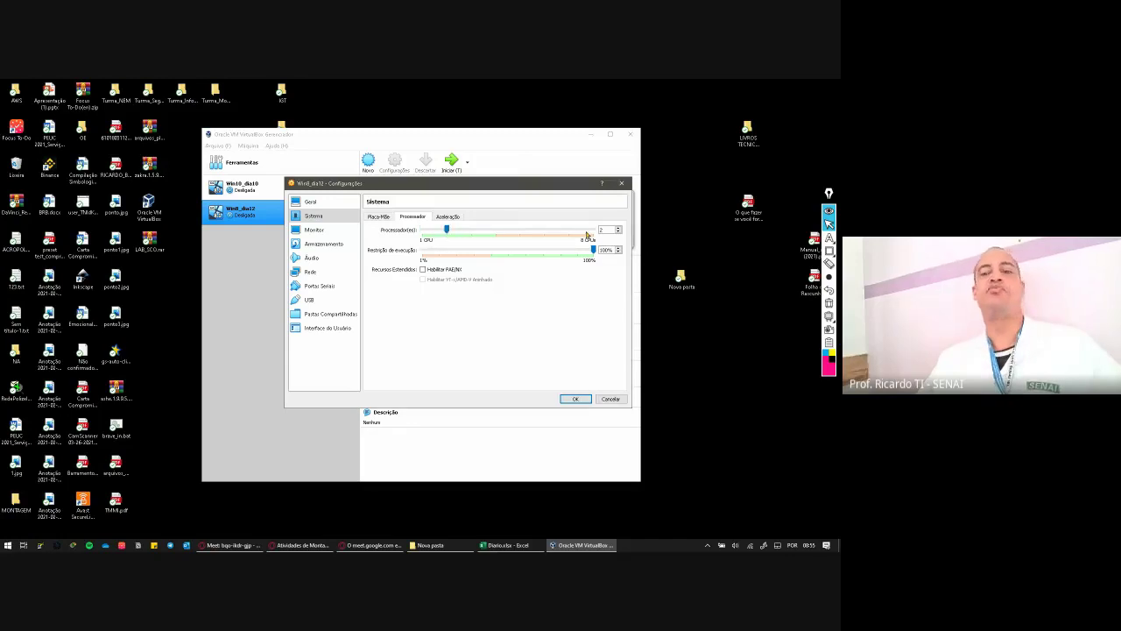
drag(448, 230, 422, 230)
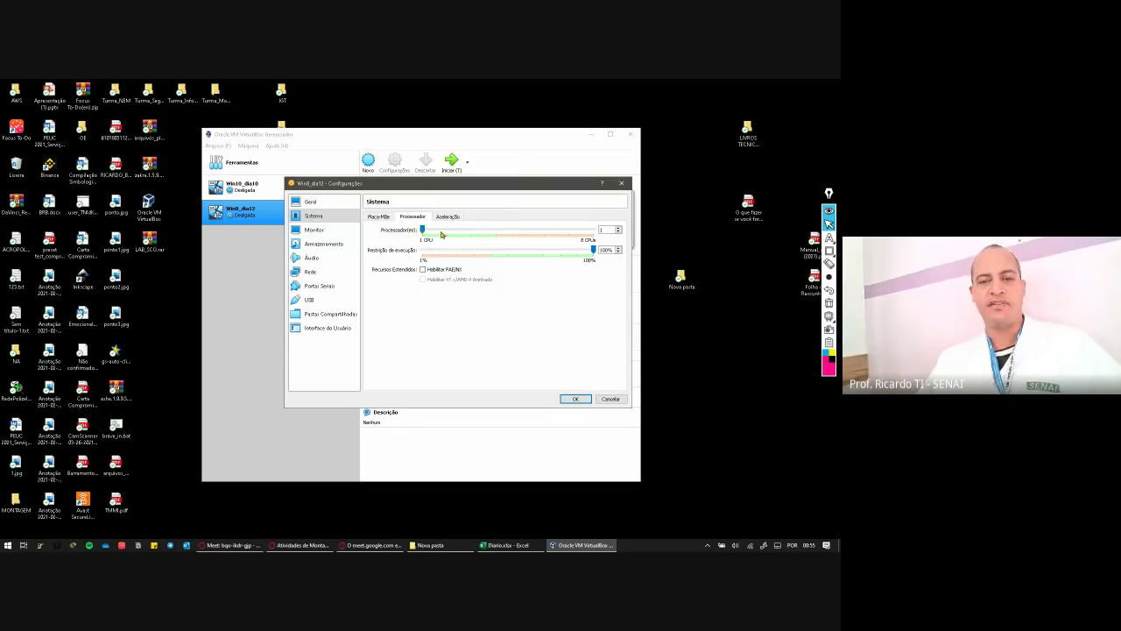
click(447, 216)
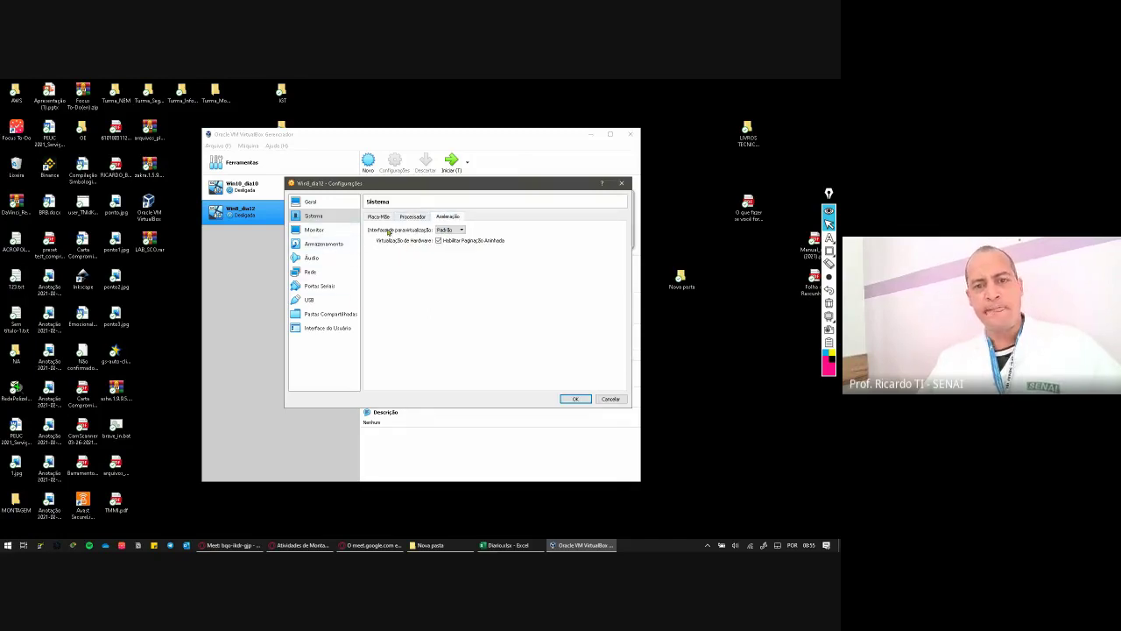
click(379, 217)
Examine the storage devices on the SATA controller, comparing the Win8_dia12.vdi disk with the empty optical drive.
click(334, 246)
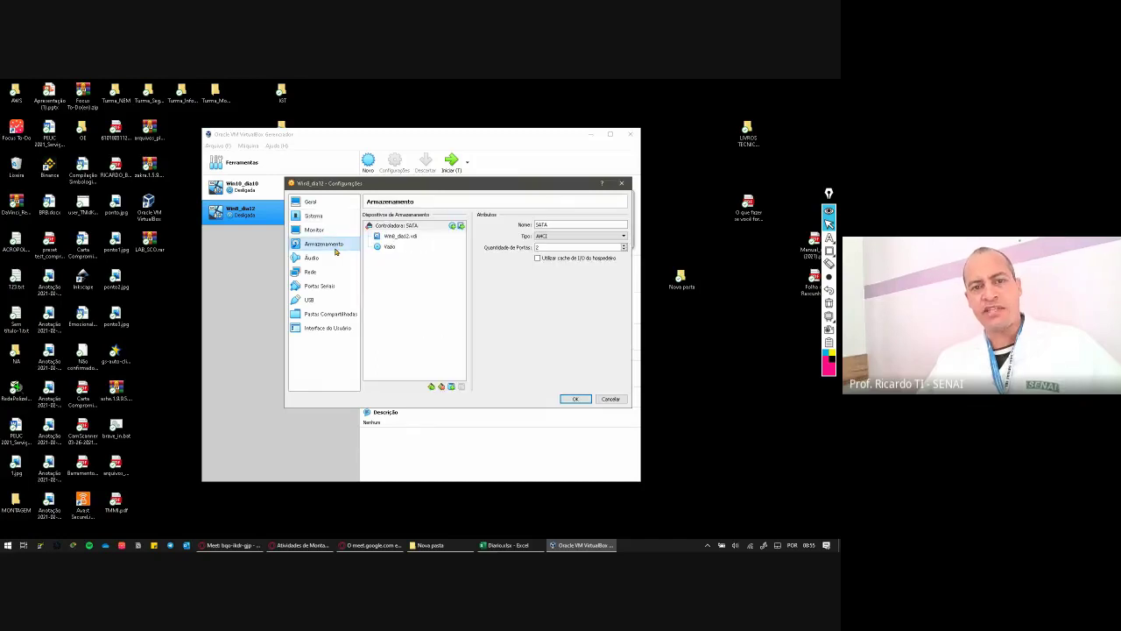
click(388, 247)
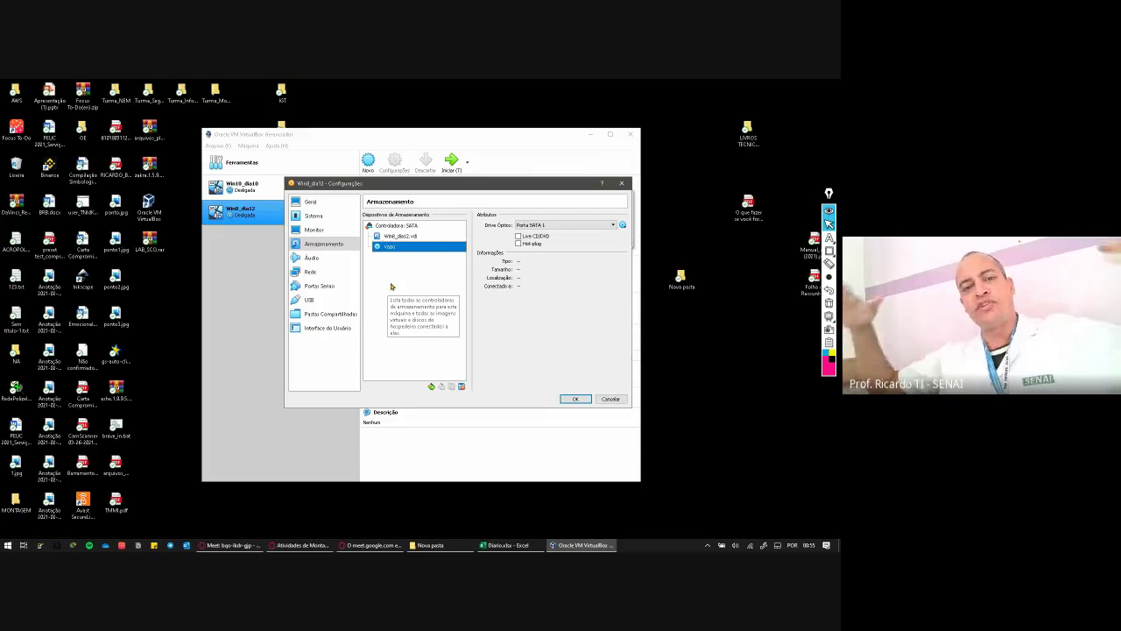
click(315, 247)
click(394, 248)
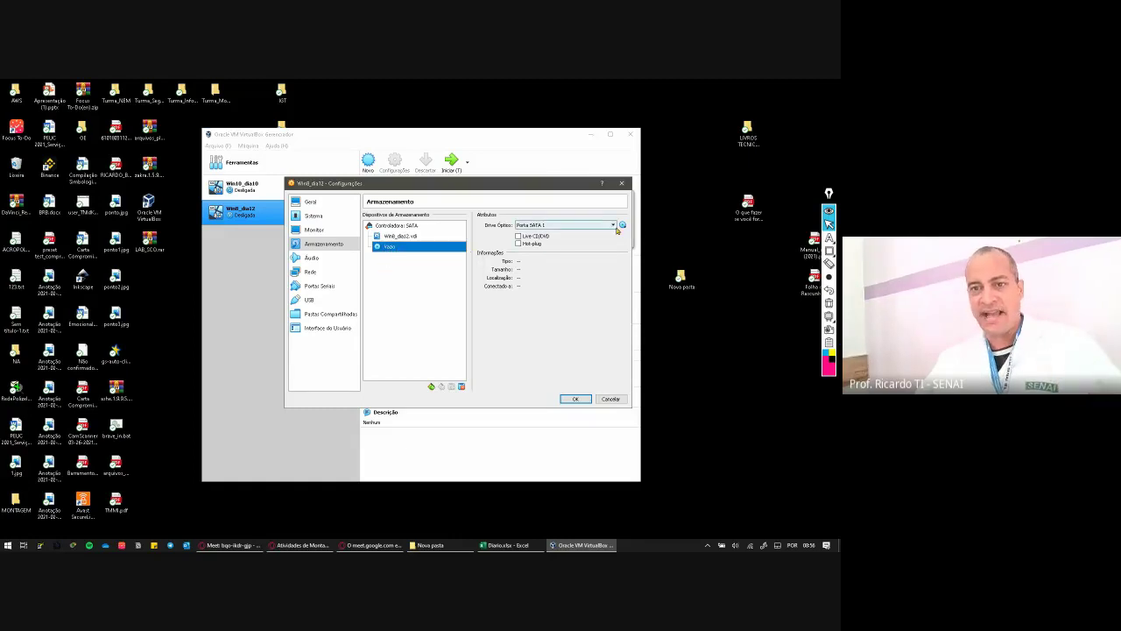
click(388, 236)
click(385, 248)
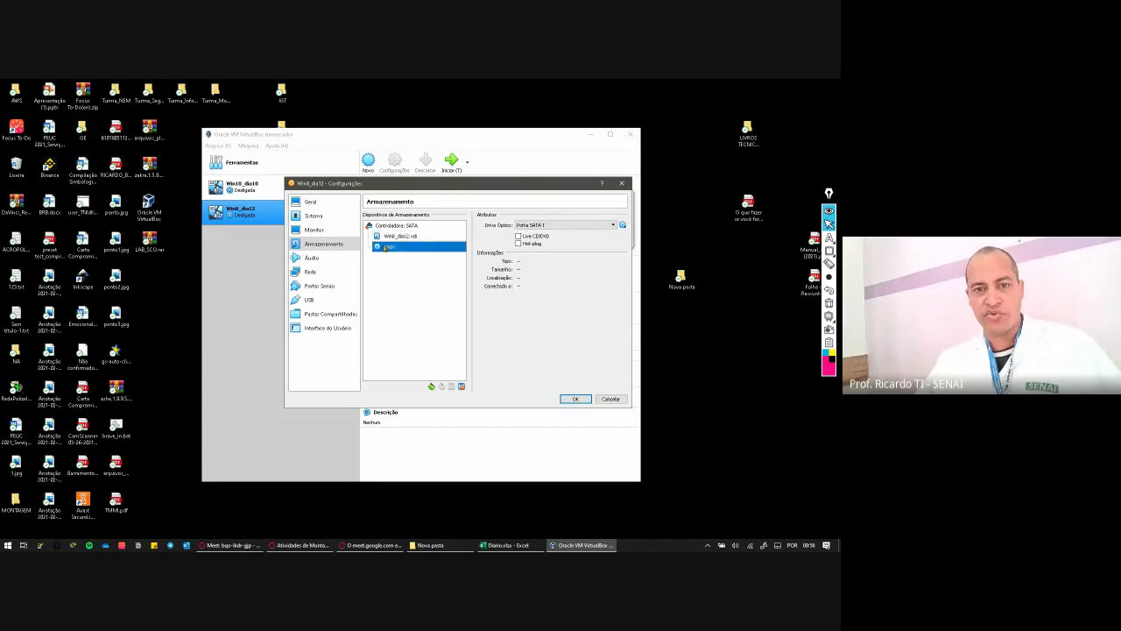
Browse Downloads for Win8.1_BrazilianPortuguese_x64.iso through the optical disk selector, cancel the selection and leave the drive empty.
click(622, 226)
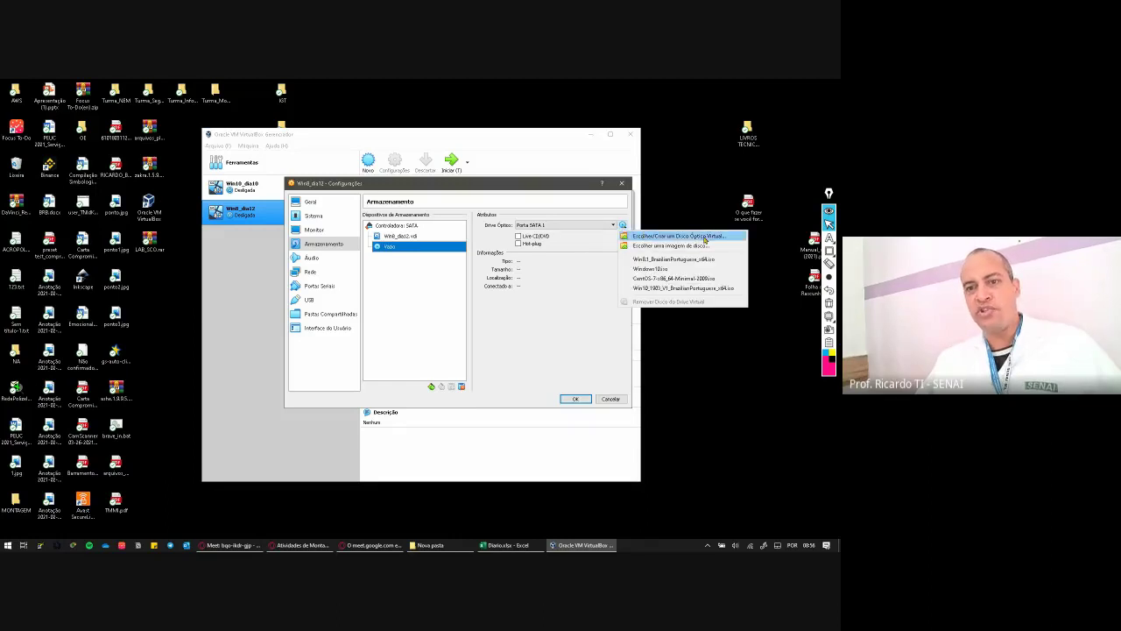
click(705, 238)
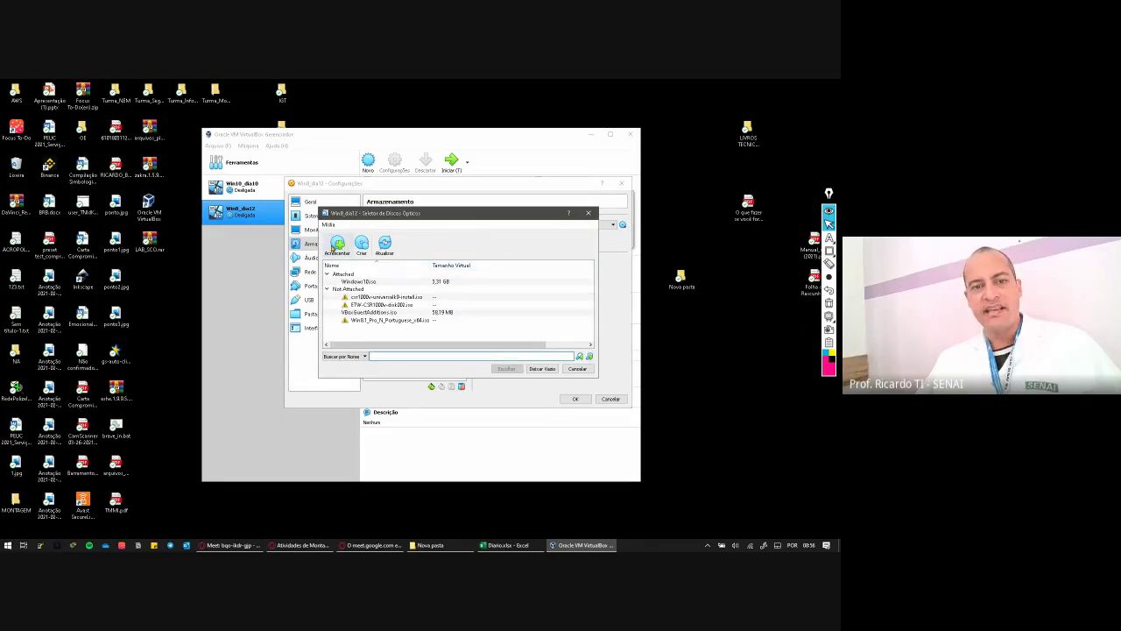
click(335, 246)
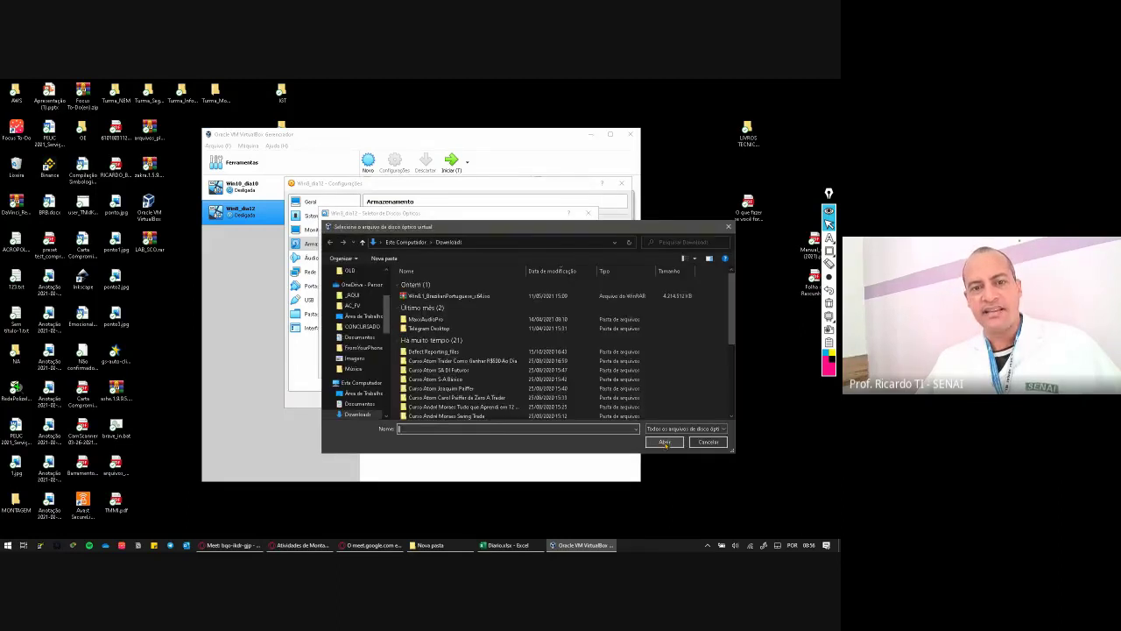
click(478, 242)
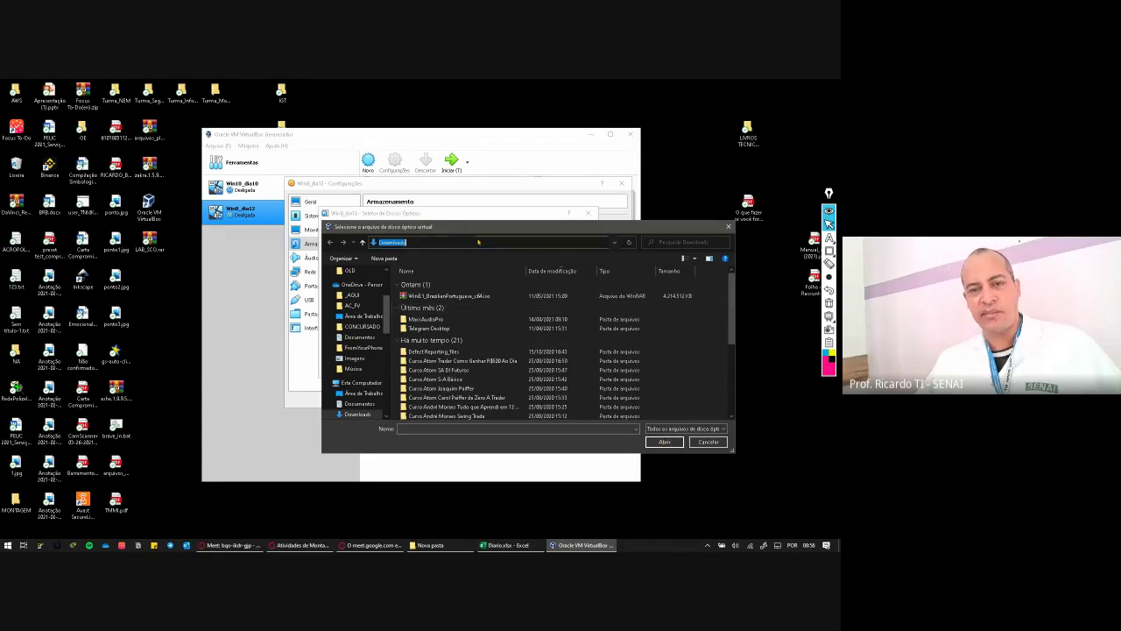
click(442, 297)
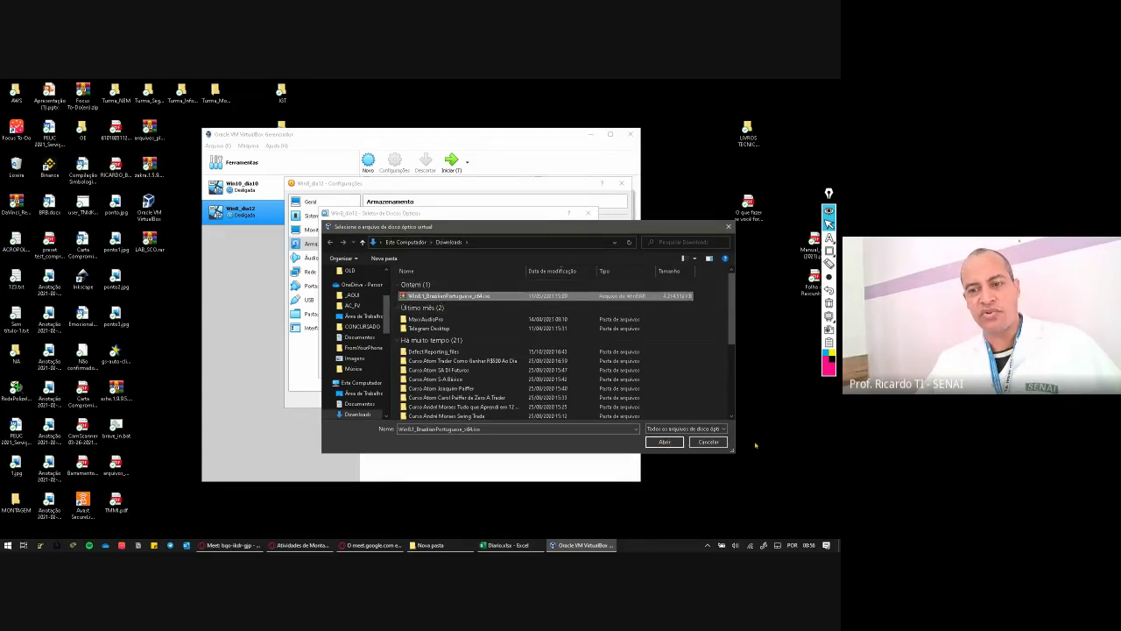
click(707, 442)
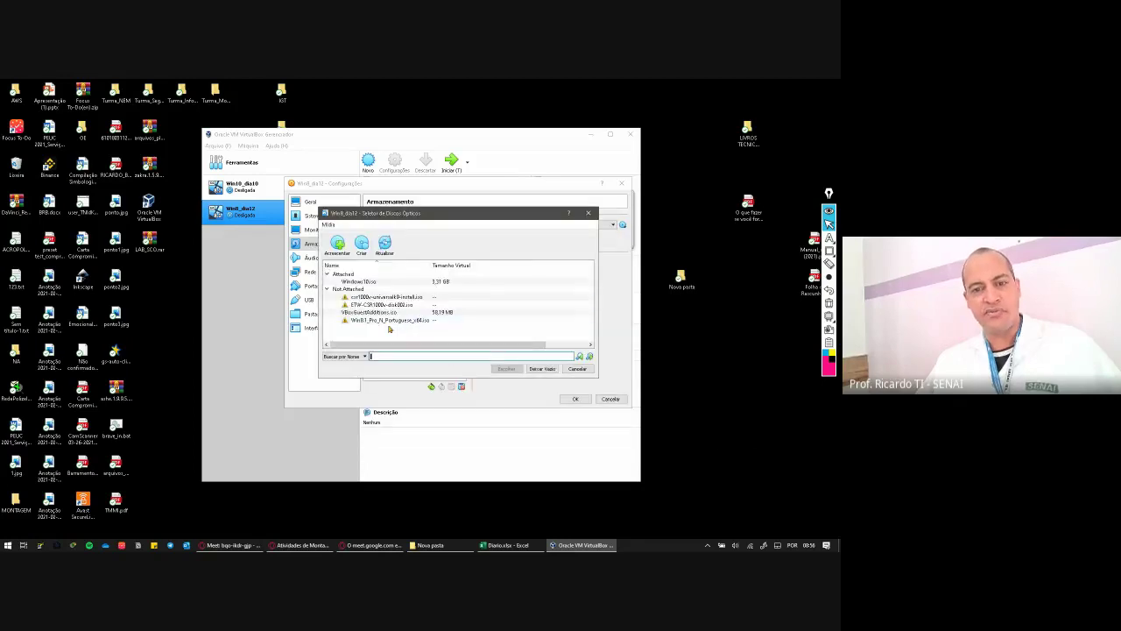
click(542, 369)
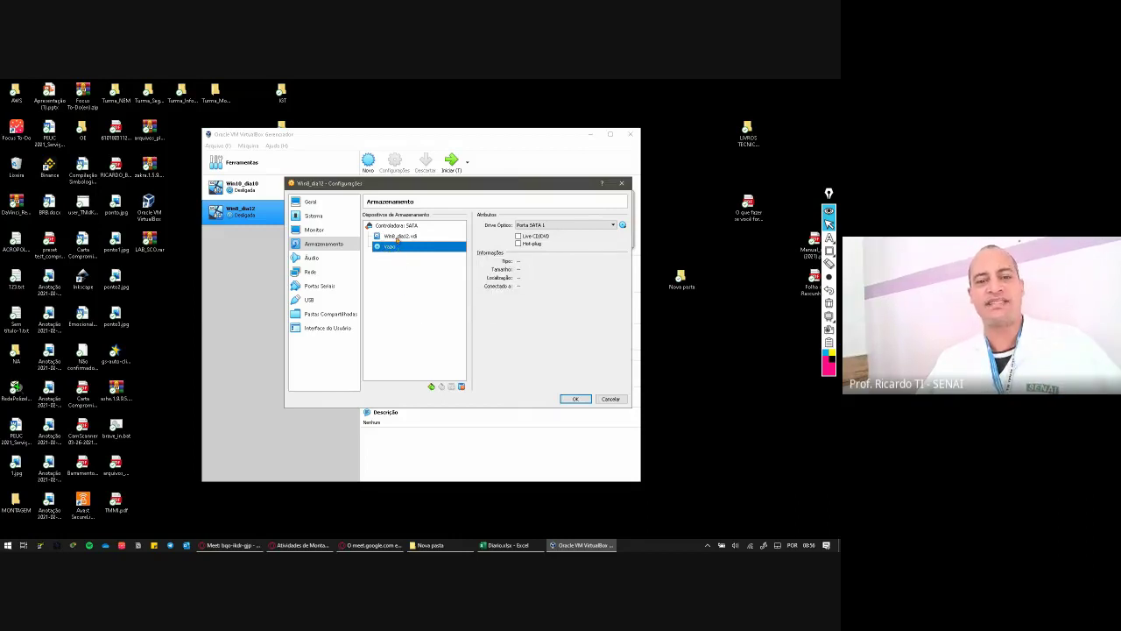
Review the optical drive's disk image choices again, dismiss them and close the machine settings without saving.
click(396, 236)
click(394, 247)
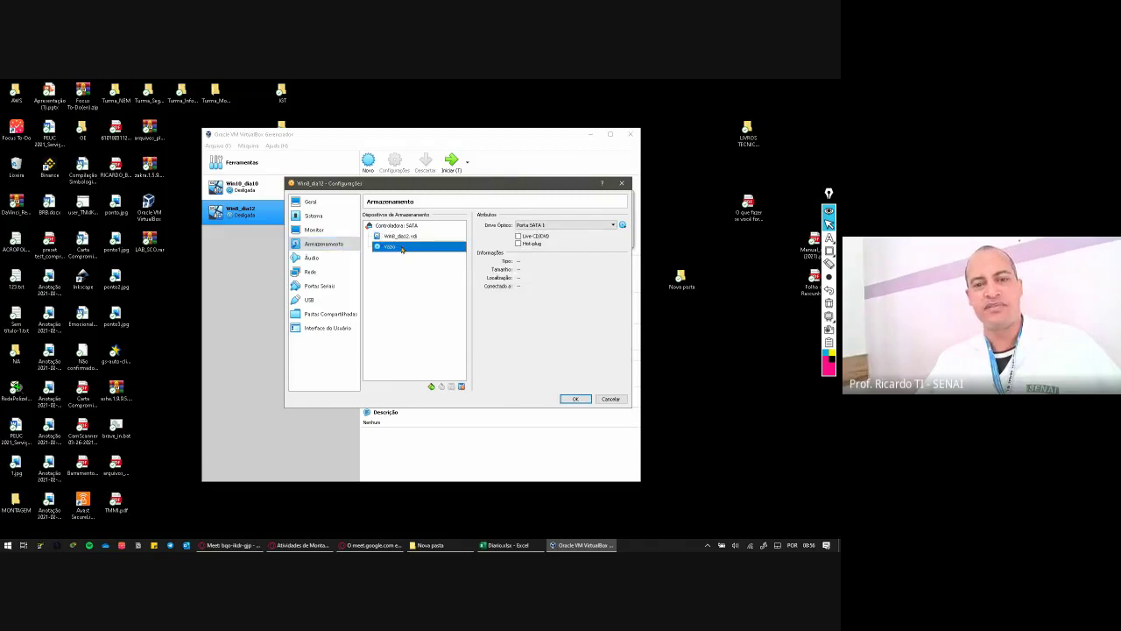
click(623, 225)
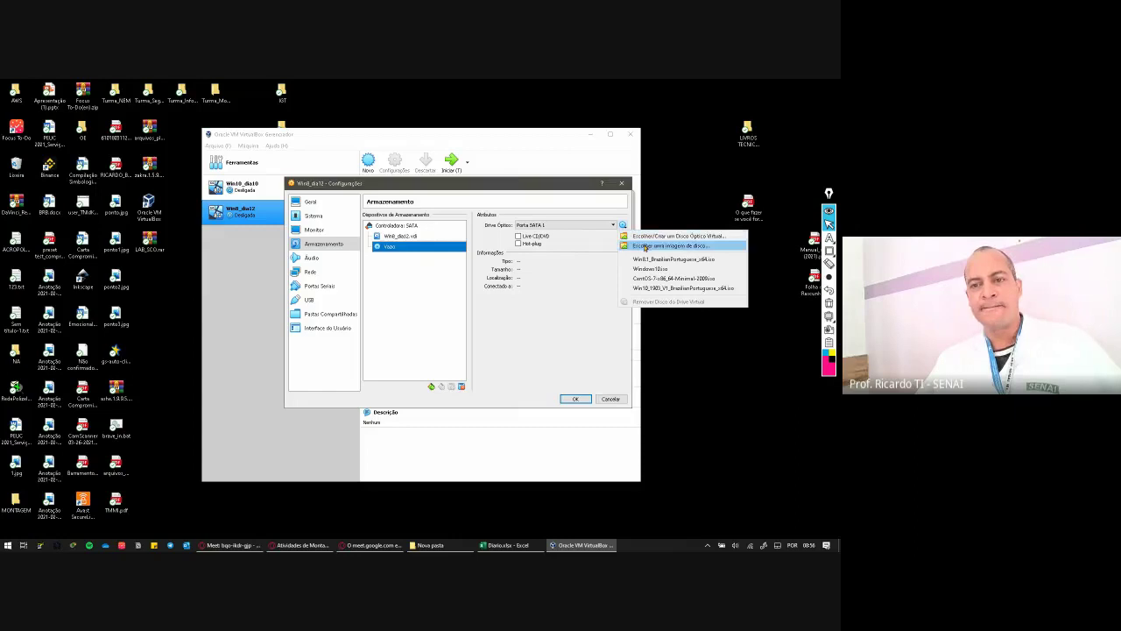
click(534, 332)
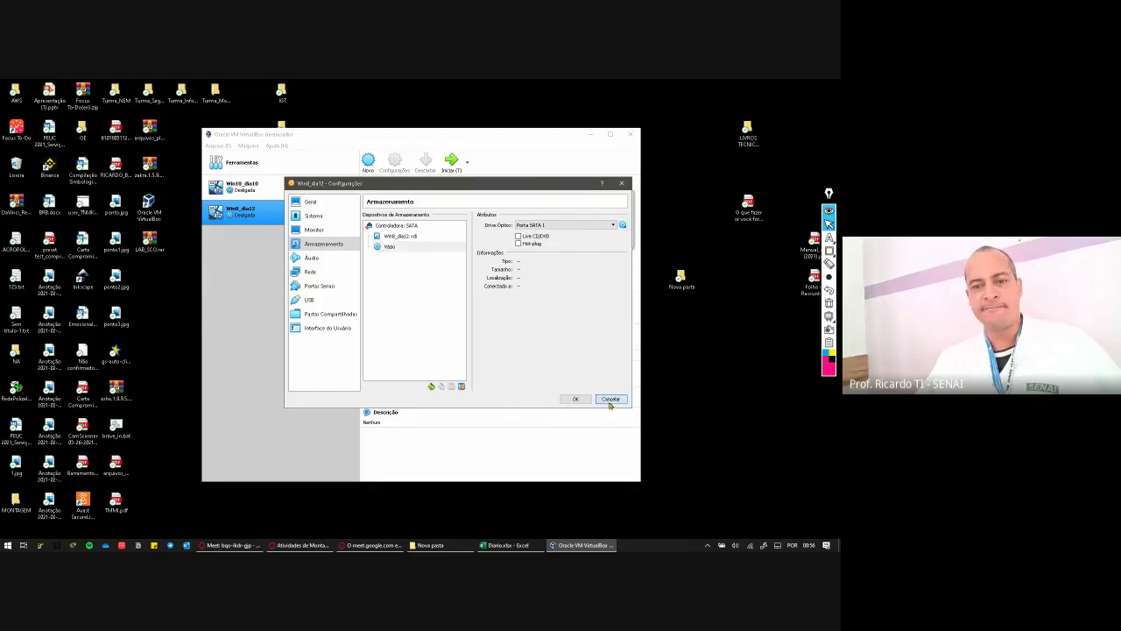
click(576, 399)
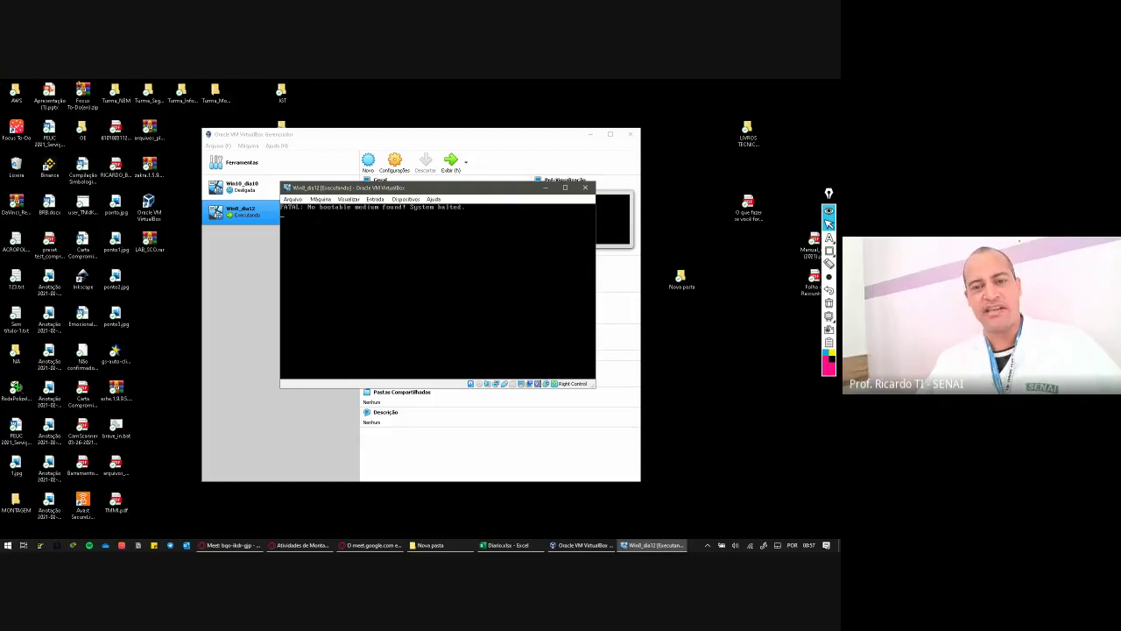
Power off Win8_dia12 and attach Win8.1_BrazilianPortuguese_x64.iso from Downloads to its empty optical drive.
click(585, 187)
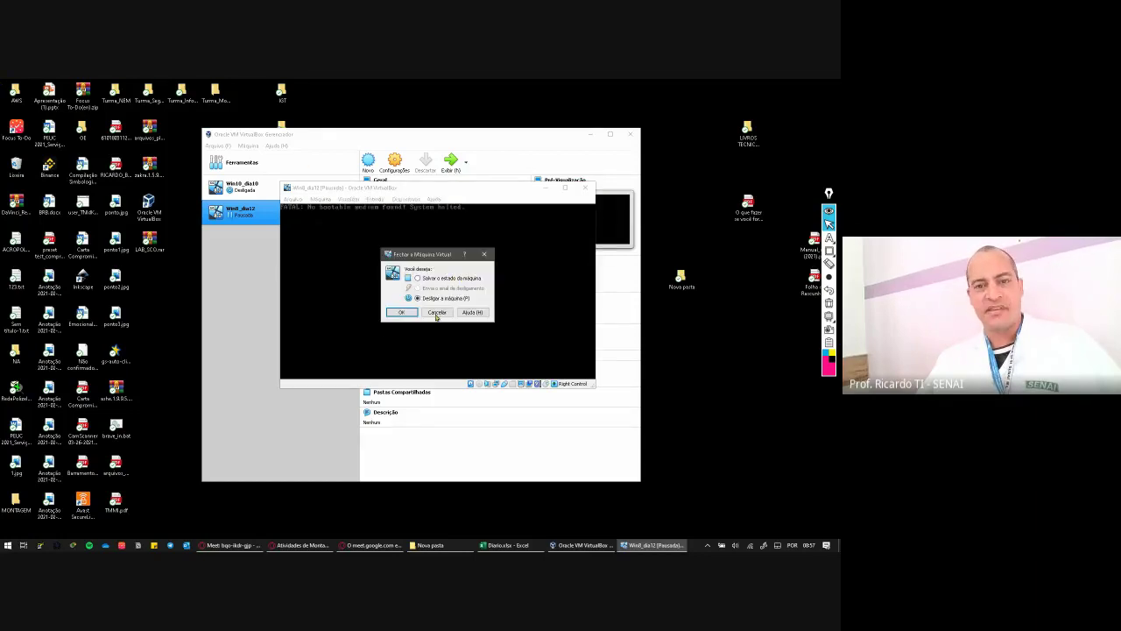
click(401, 311)
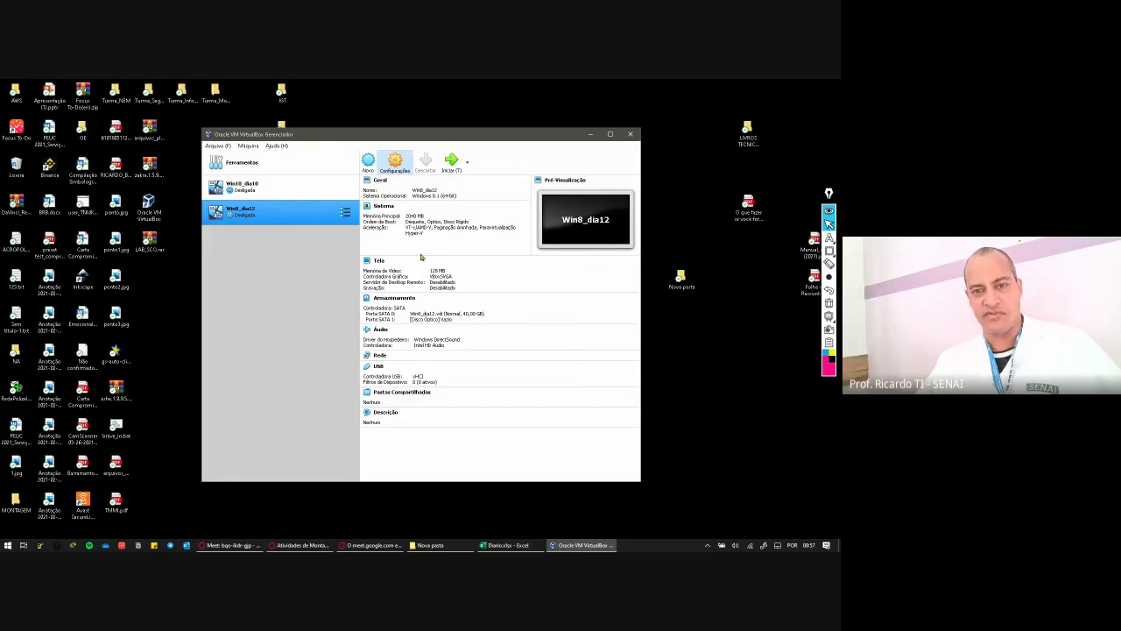
click(286, 256)
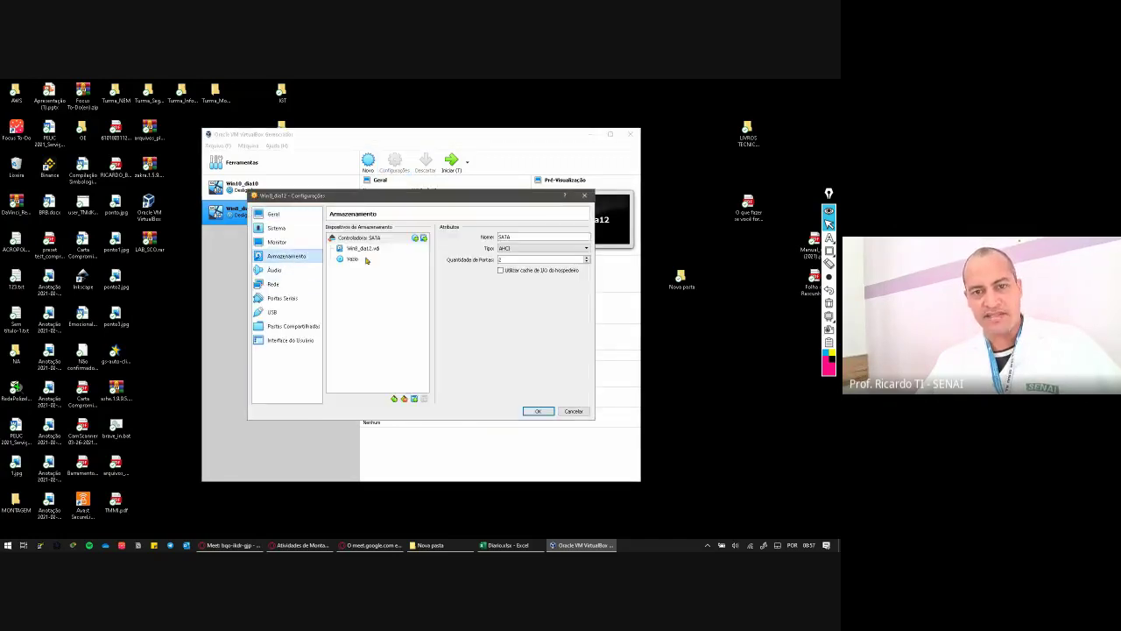
click(354, 261)
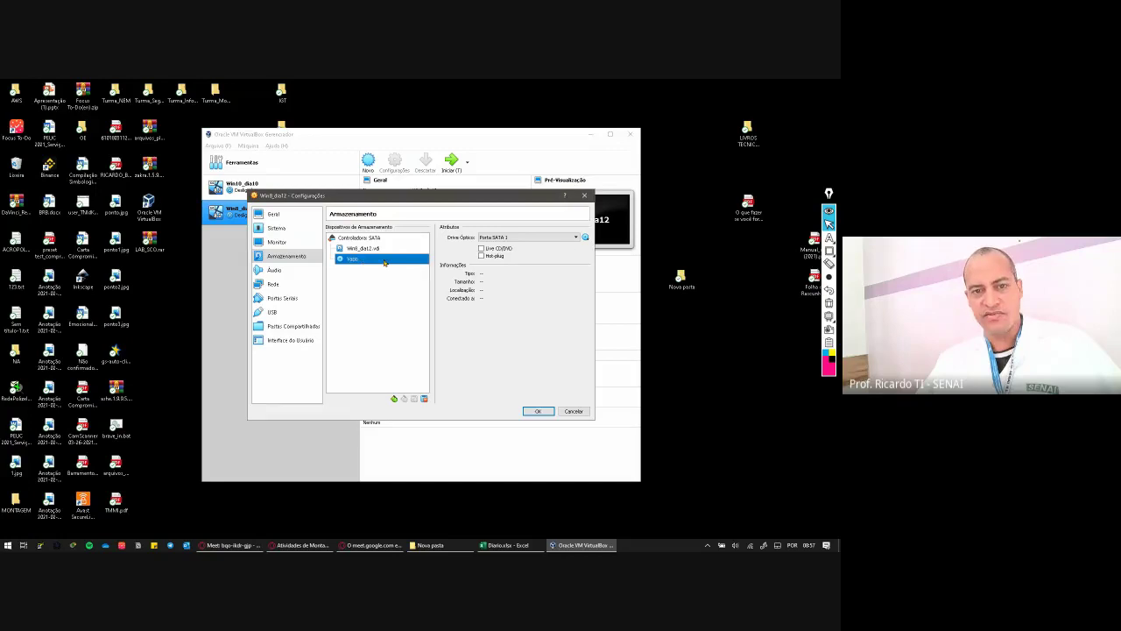
click(585, 239)
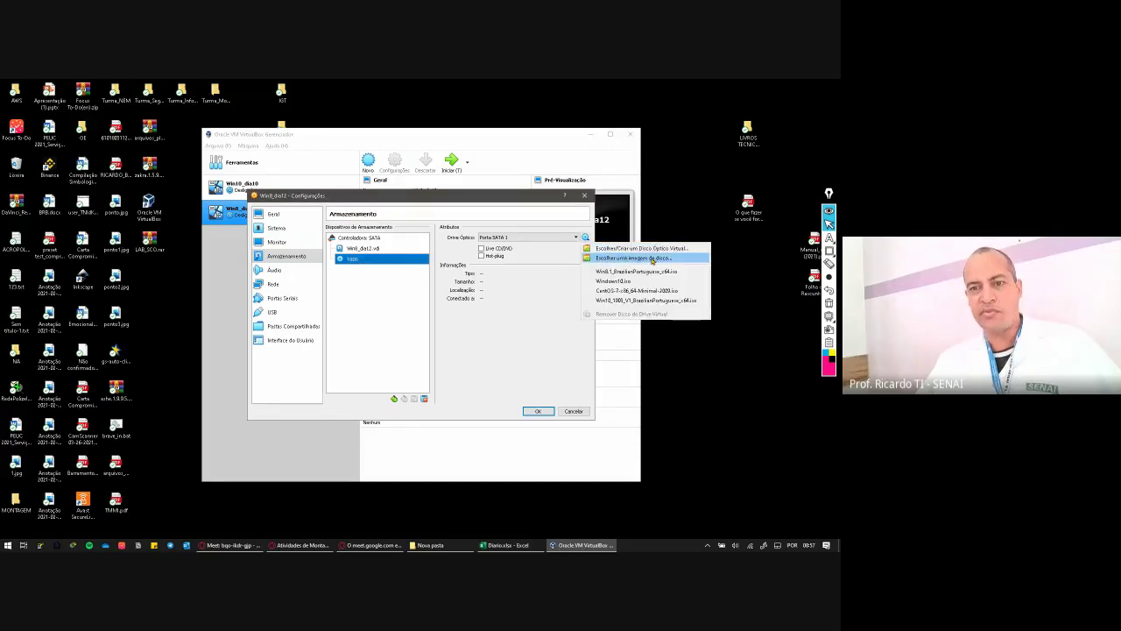
click(652, 260)
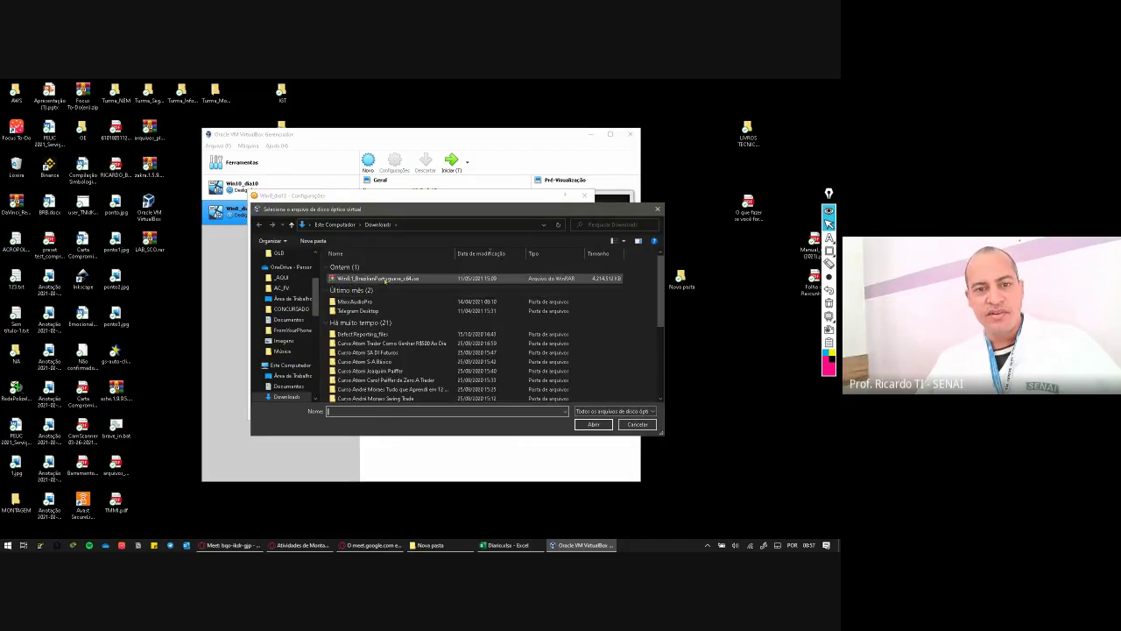
click(385, 278)
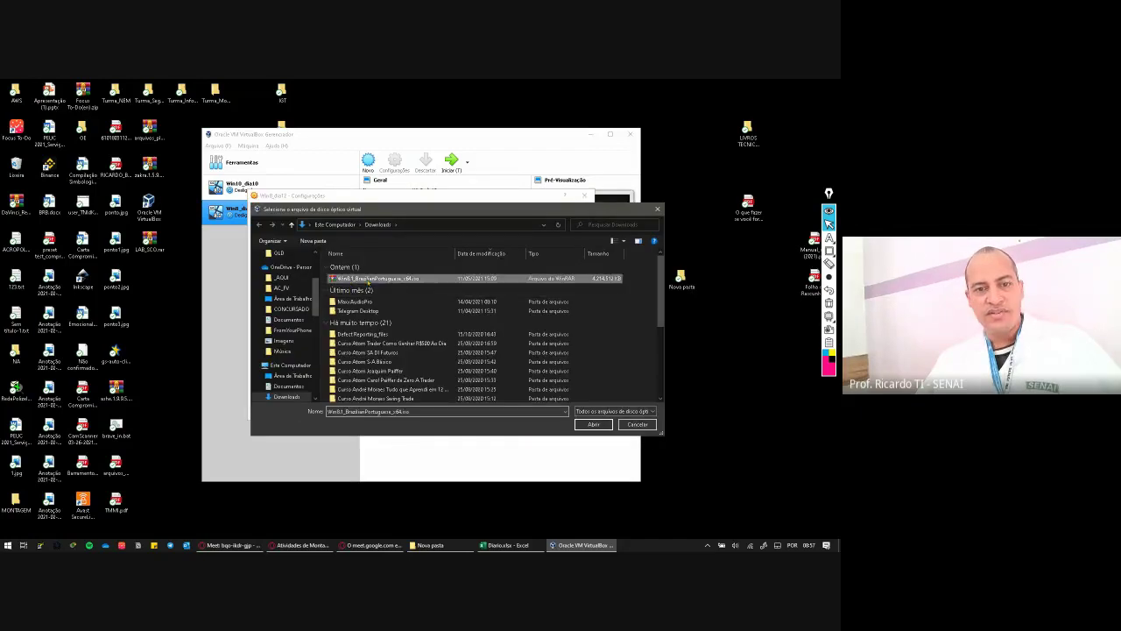
click(594, 425)
click(538, 410)
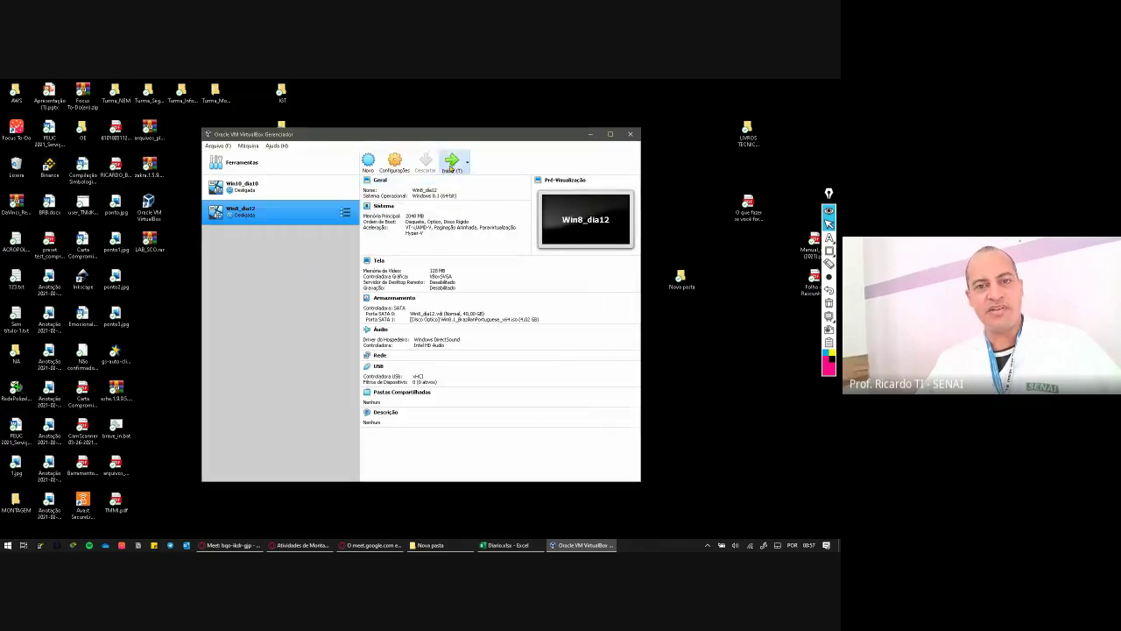
Start Win8_dia12 from the attached image, dismiss the keyboard capture notice and reposition the machine window higher on the desktop.
click(452, 161)
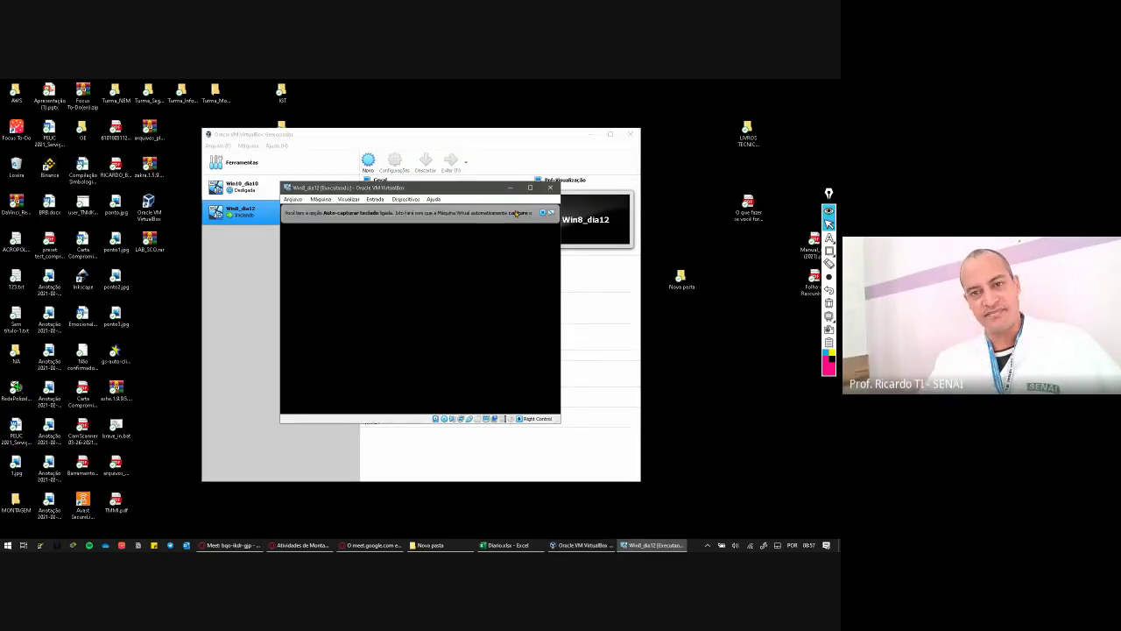
click(542, 213)
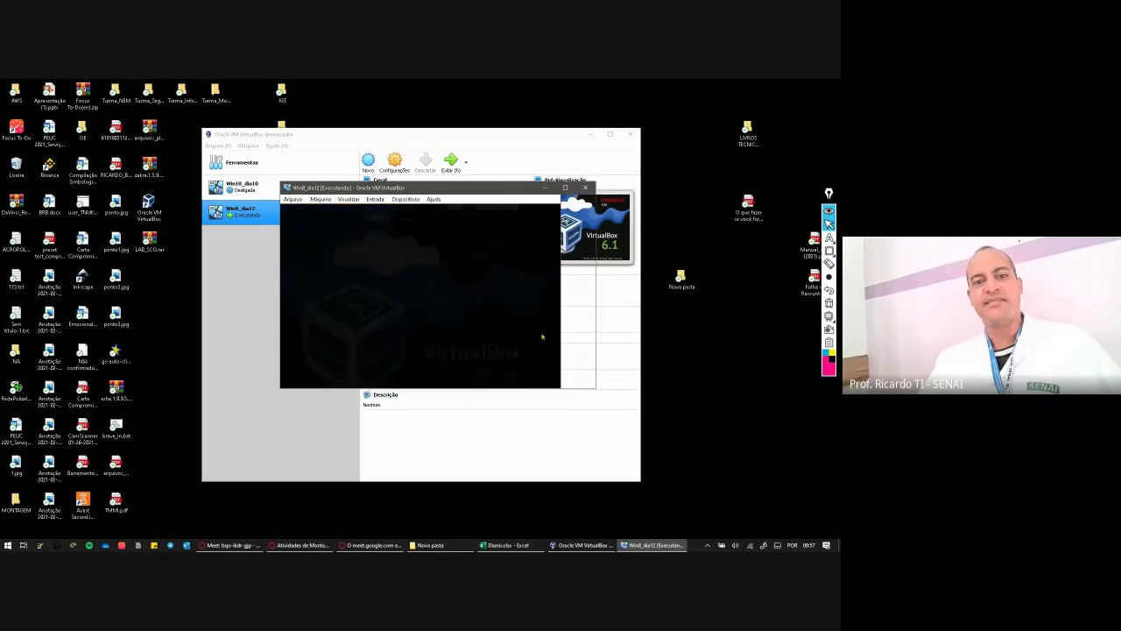
drag(461, 184, 354, 103)
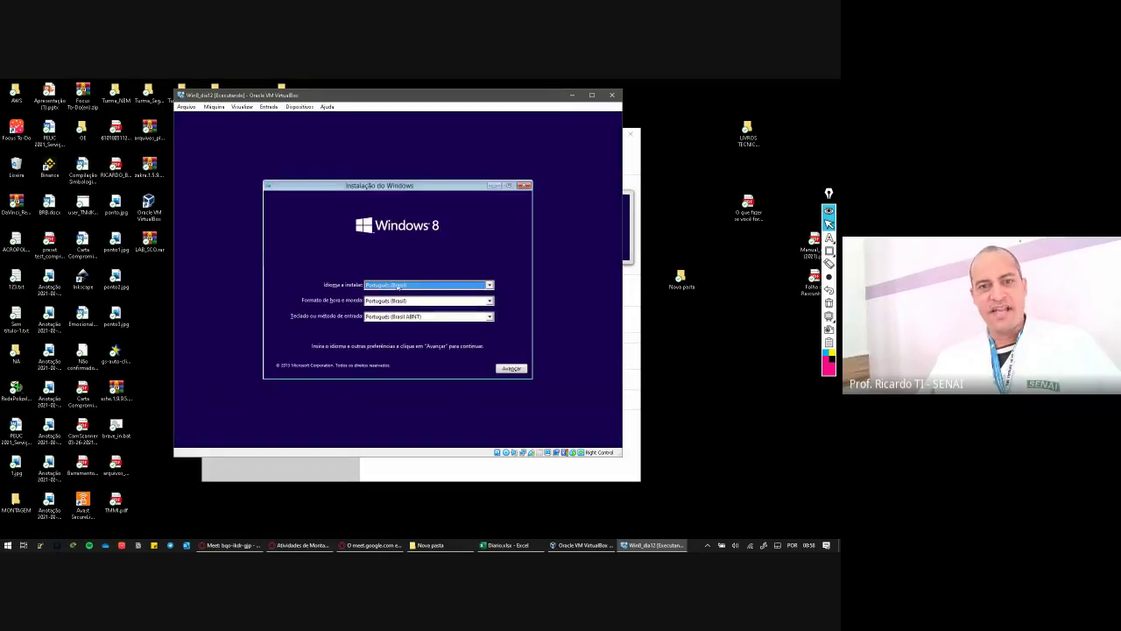
Set the setup keyboard to Português (Brasil ABNT2), keep the language and format choices, and start the Windows installation.
click(423, 319)
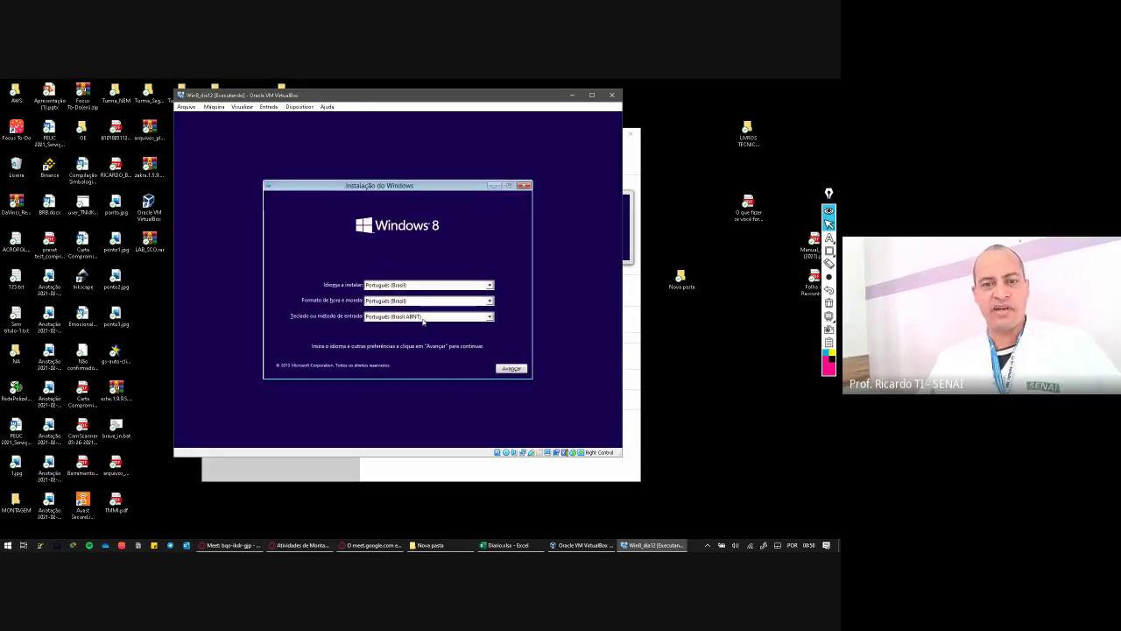
click(414, 336)
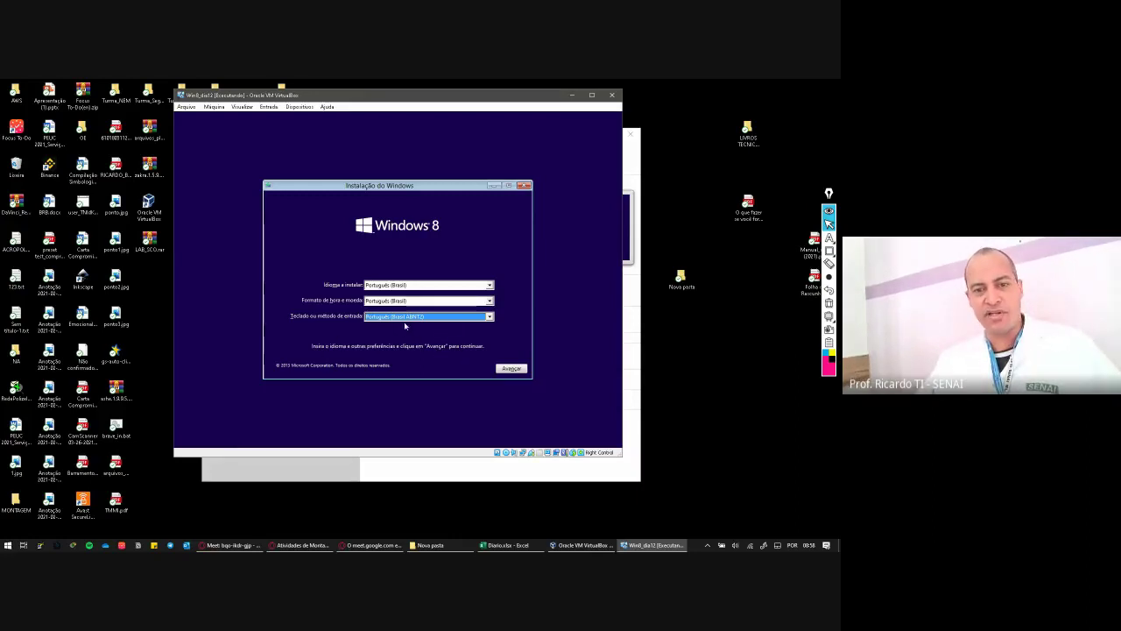
click(512, 368)
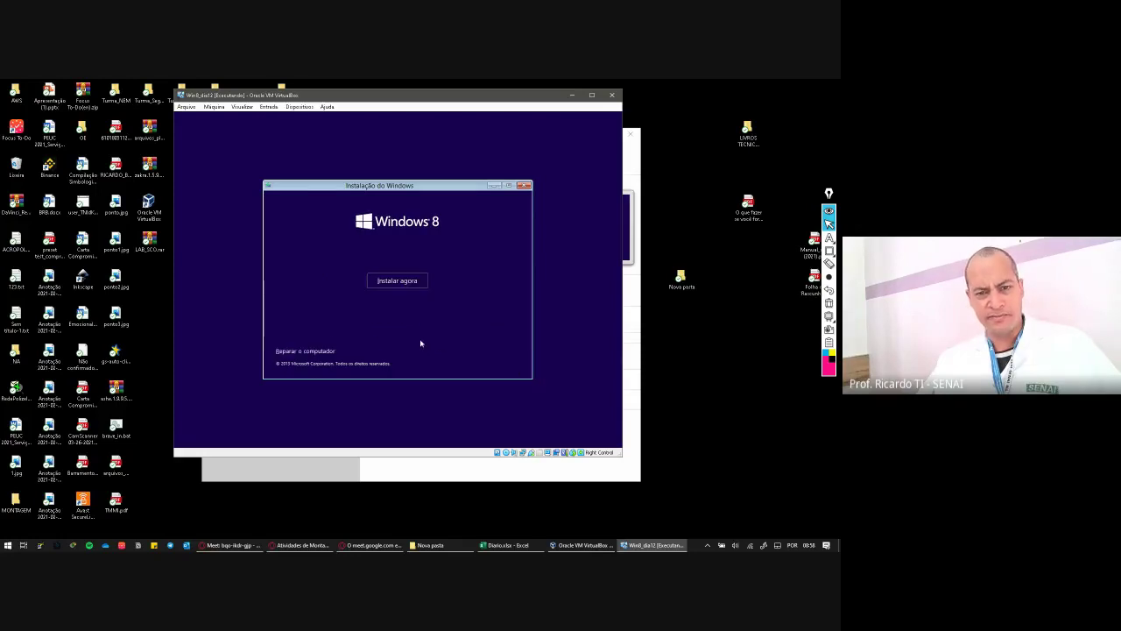
click(412, 285)
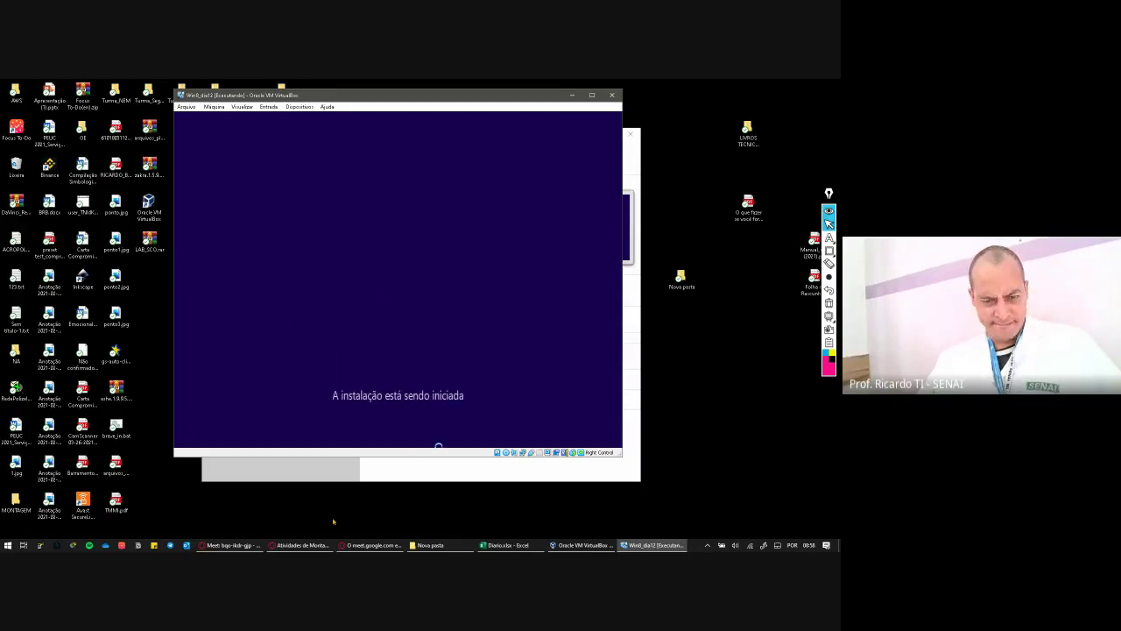
Bring up the Google Meet chat containing the product keys and arrange its window beside the virtual machine.
click(232, 545)
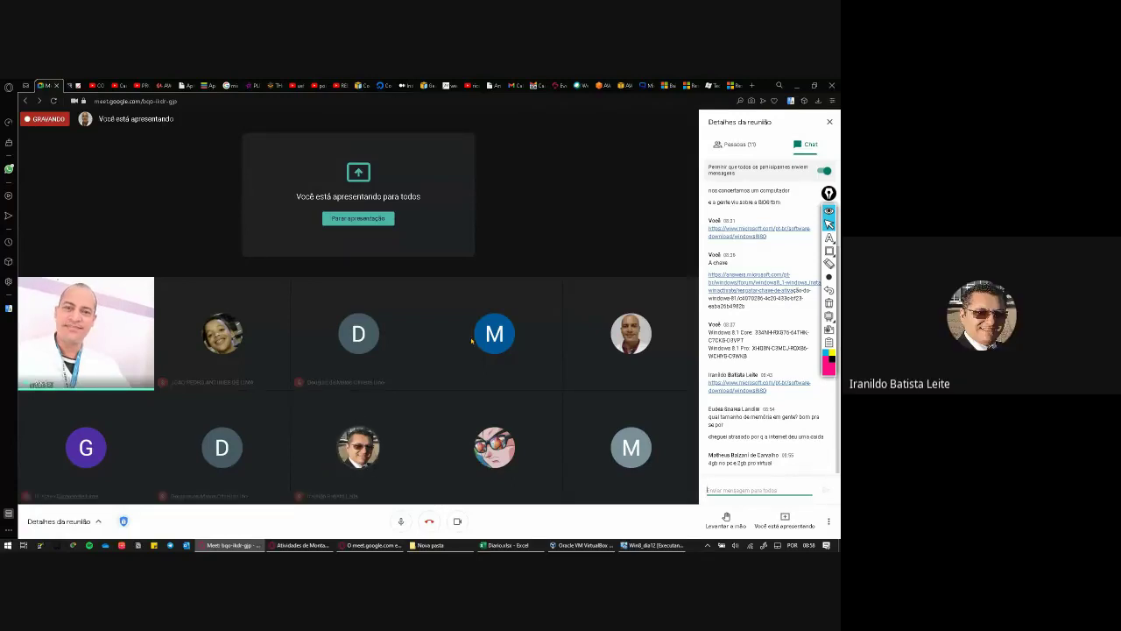
click(795, 86)
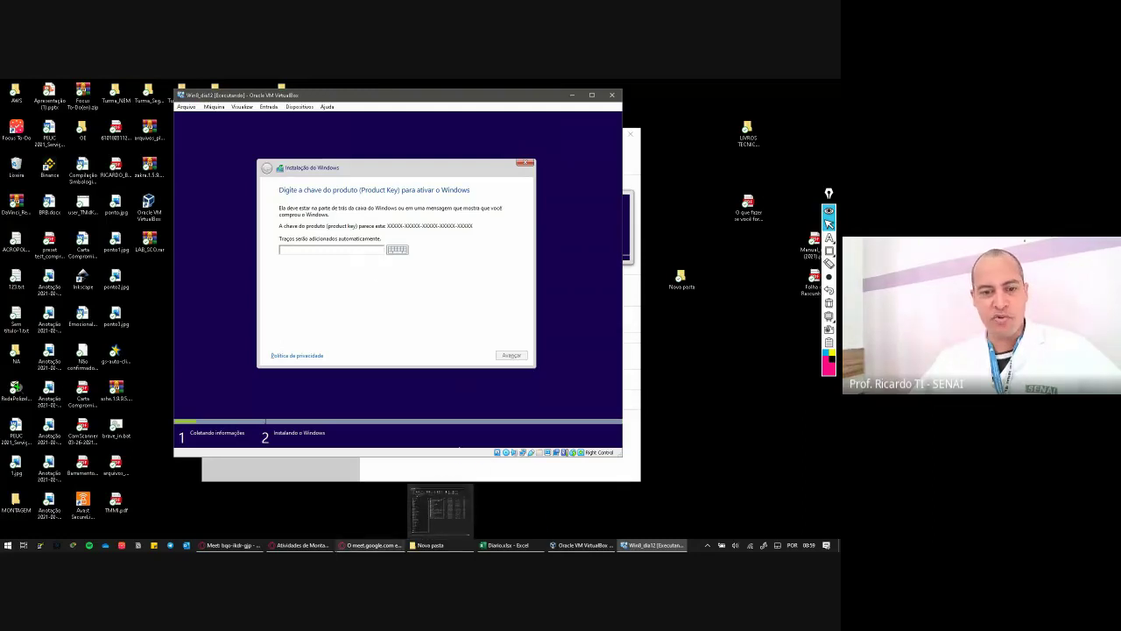
mouse_move(322, 549)
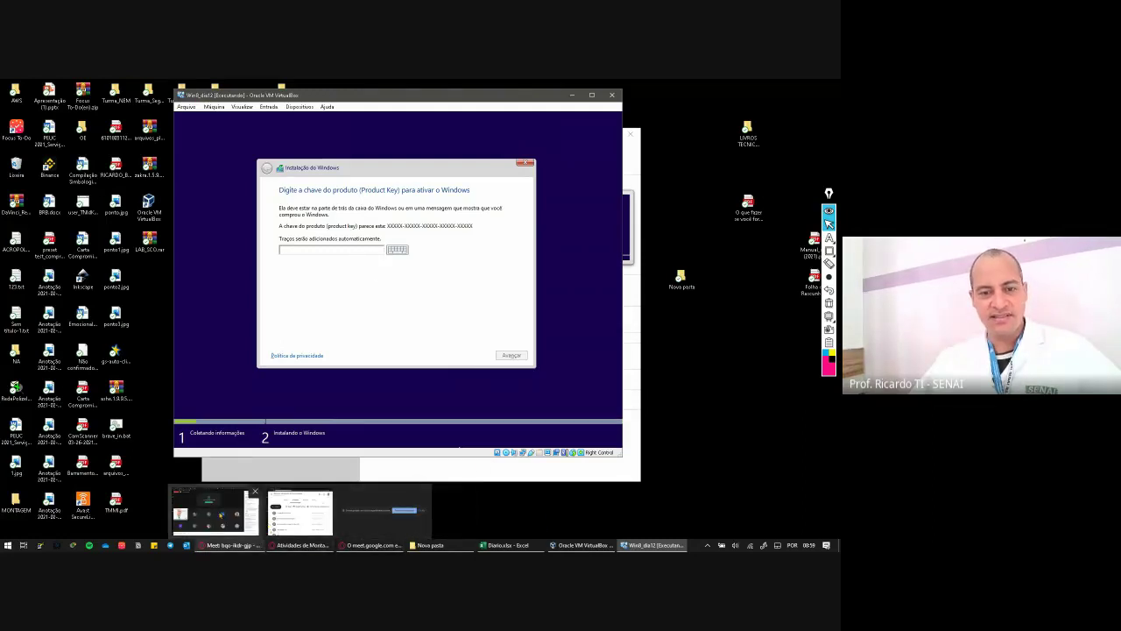
click(216, 513)
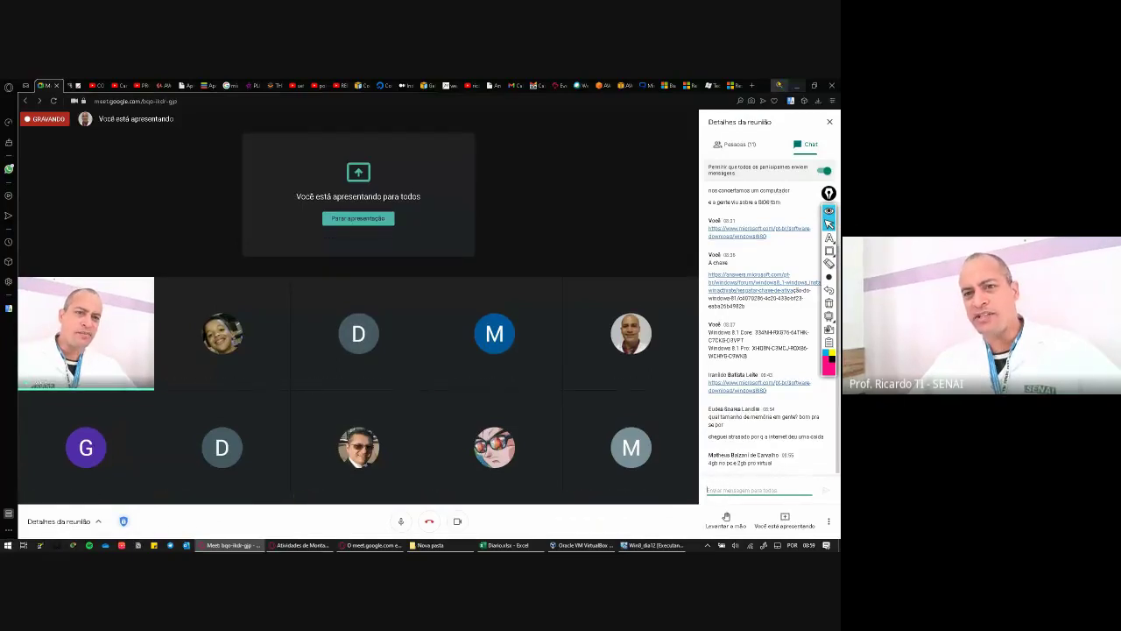
drag(769, 85, 630, 102)
key(alt+Tab)
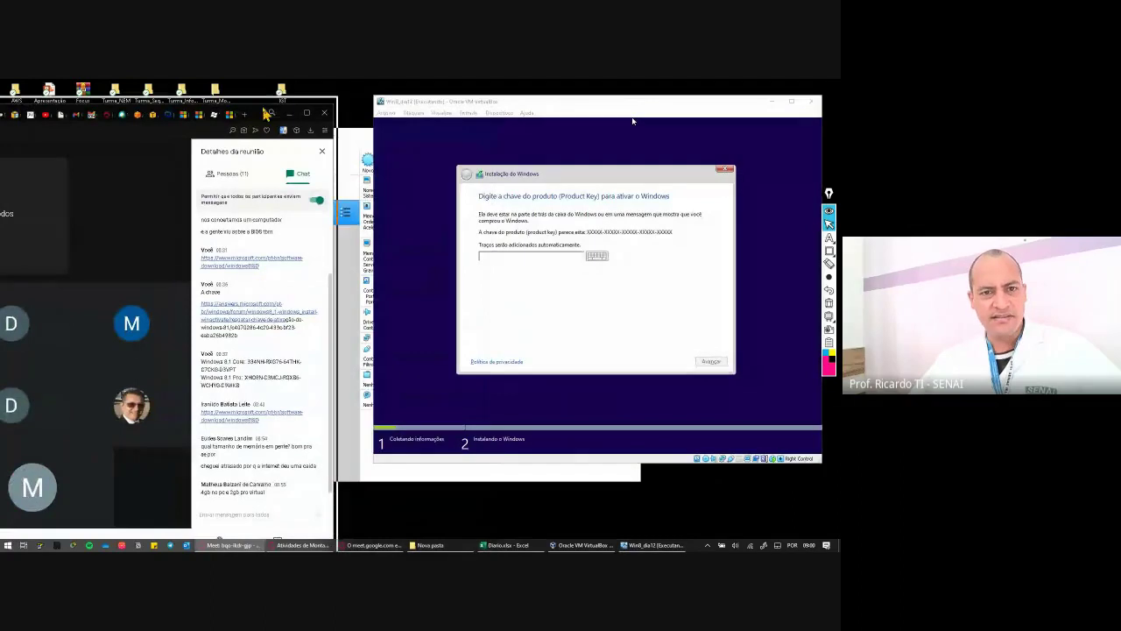
drag(633, 121, 608, 117)
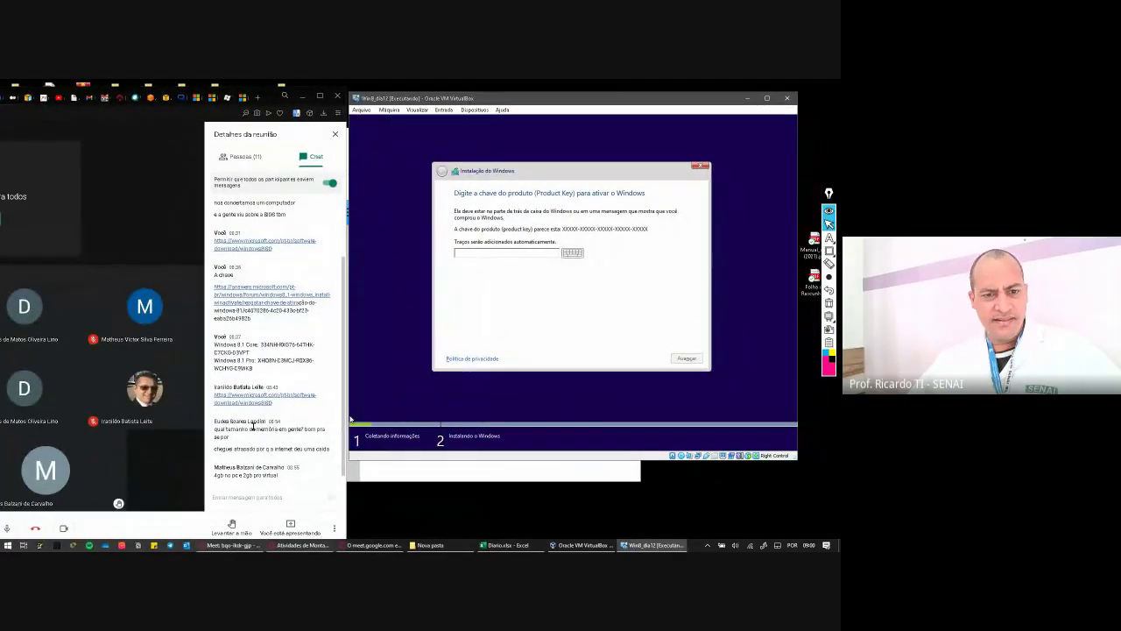
click(273, 345)
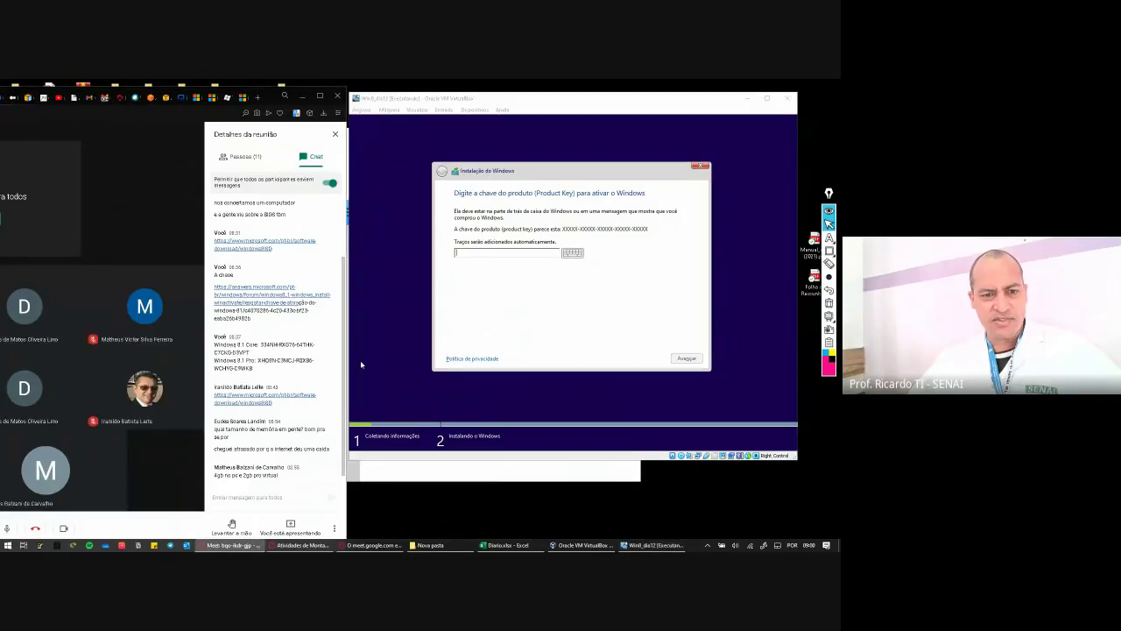
Enter the Windows 8.1 Pro product key from the meeting chat in Windows setup and continue.
click(501, 252)
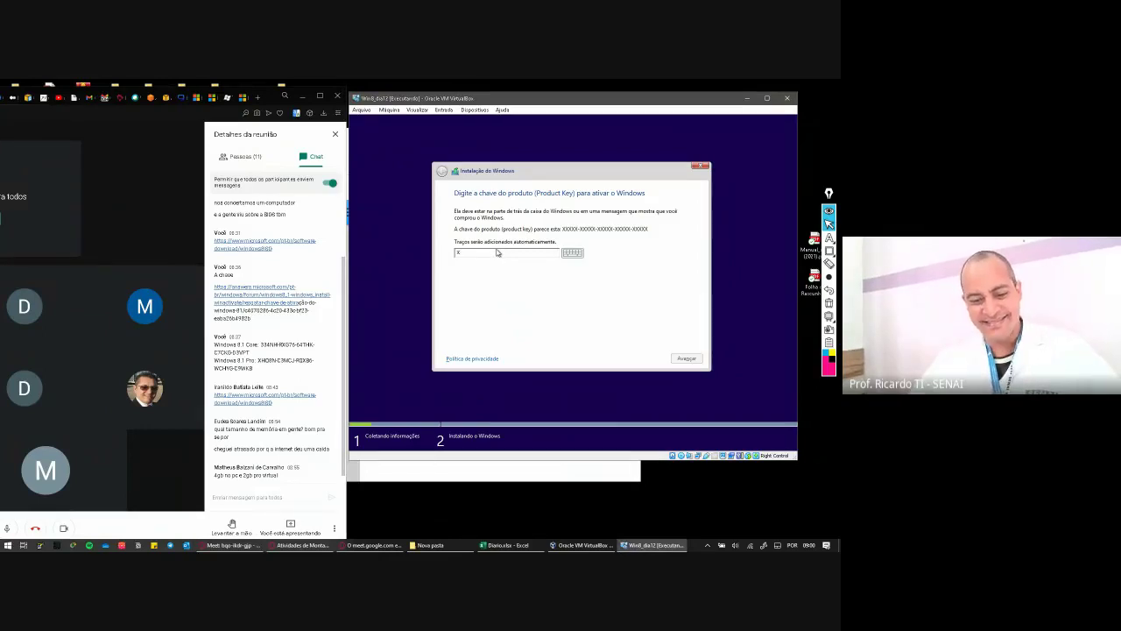
text(XHQ)
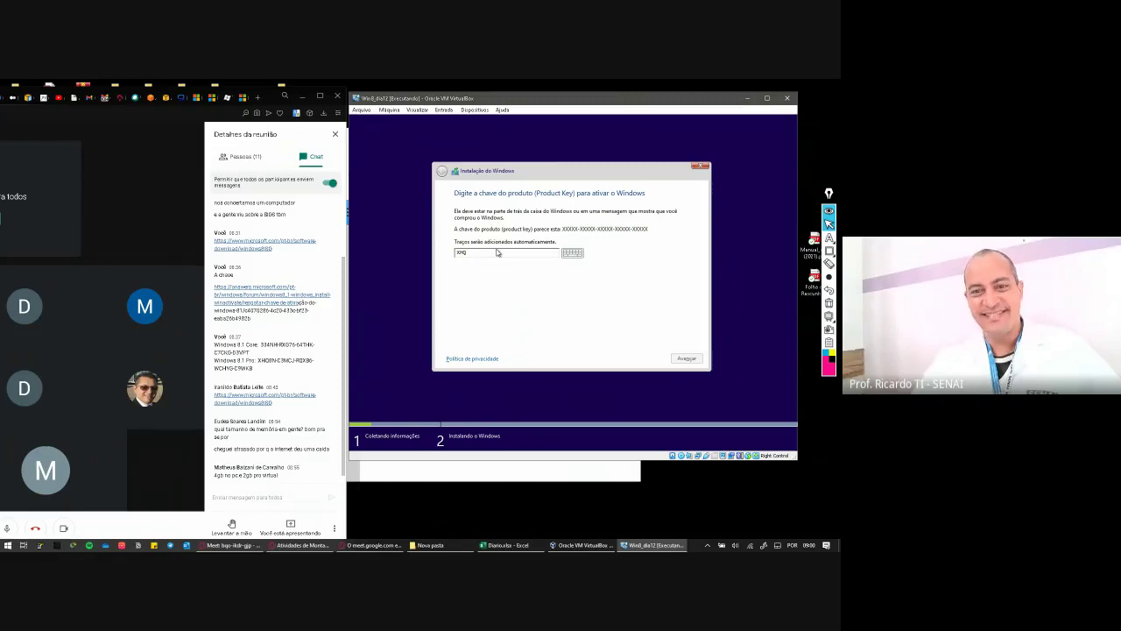
text(8)
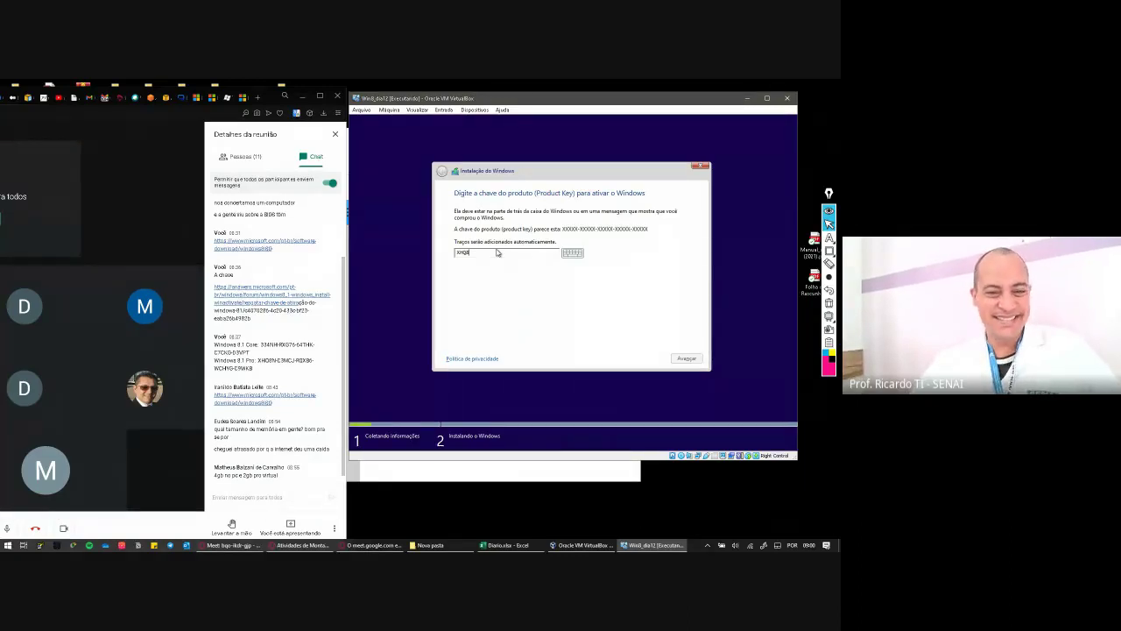
text(N)
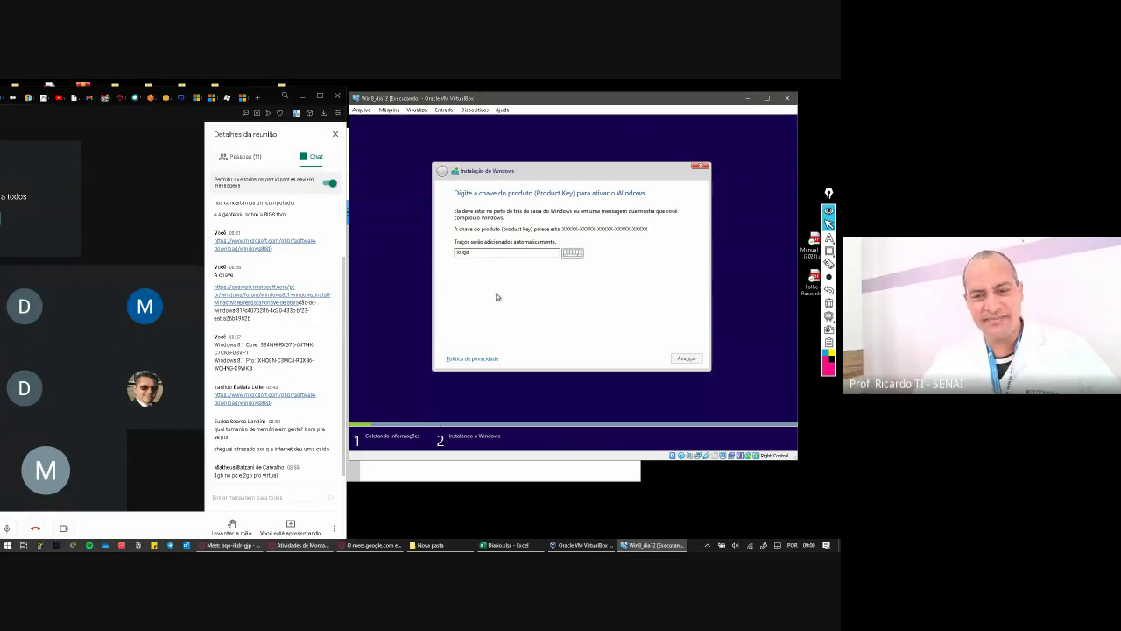
text(N)
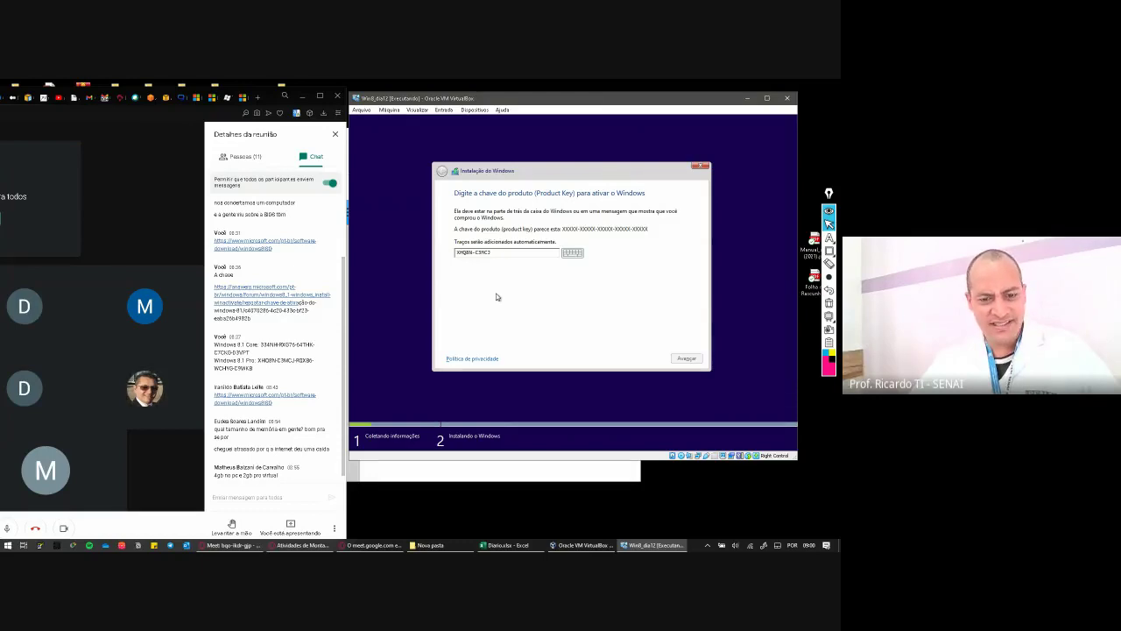
text(R)
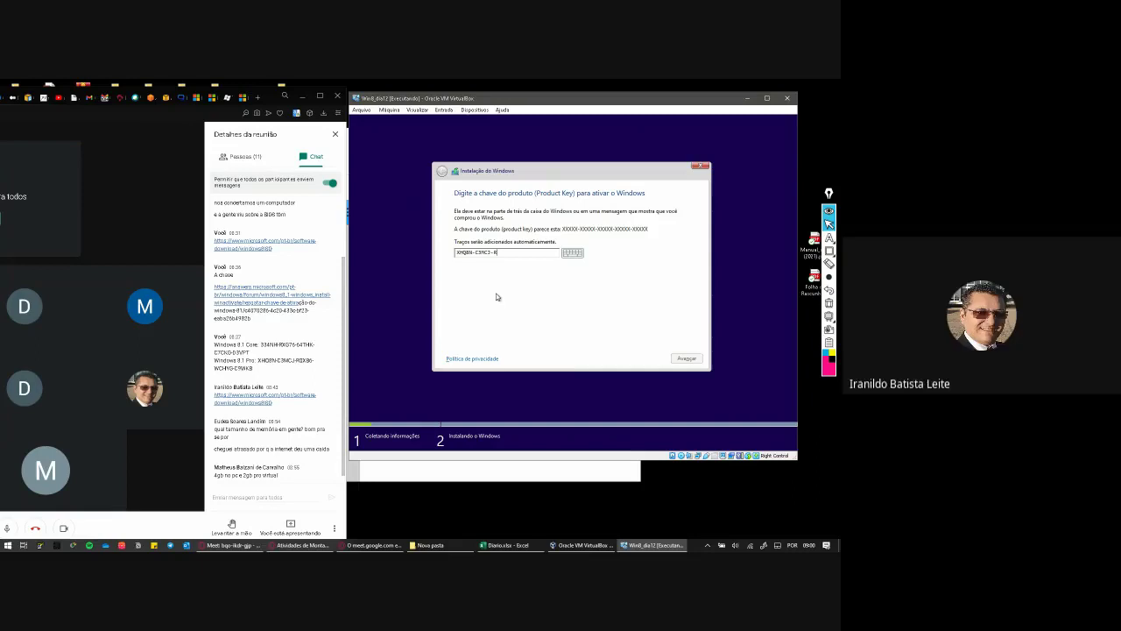
text(QXB)
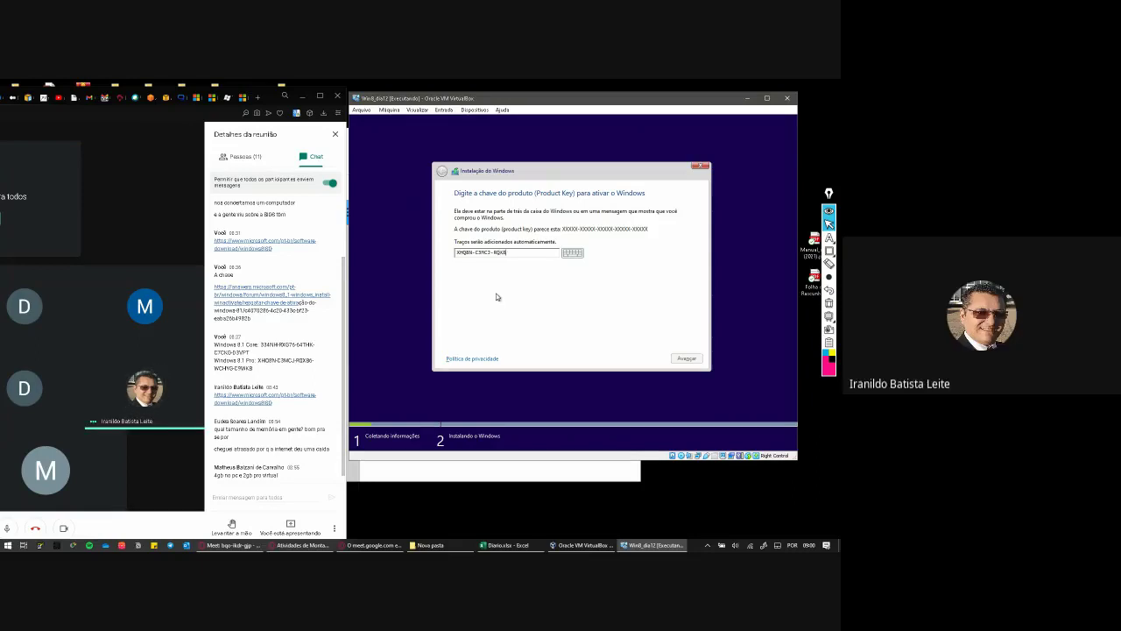
text(6-WC)
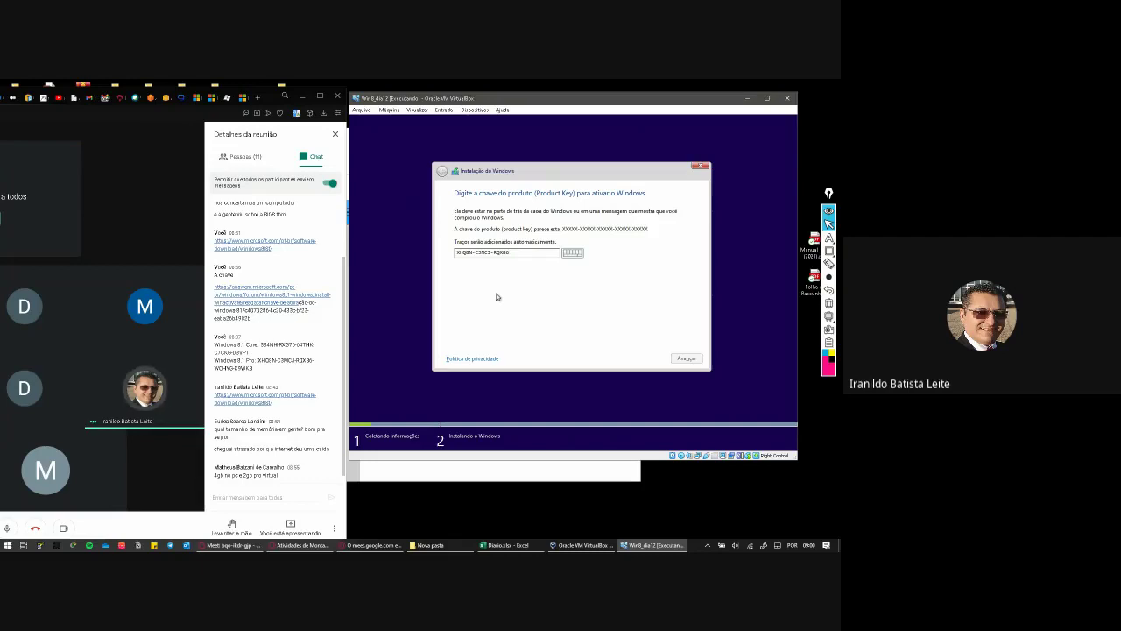
text(HYG-)
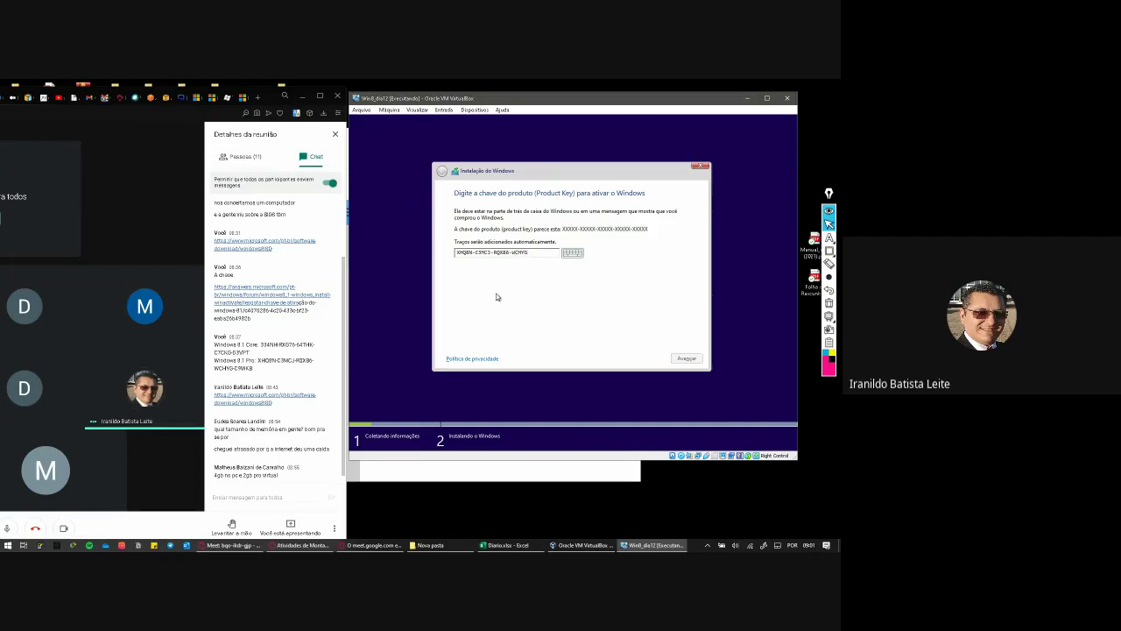
text(C9)
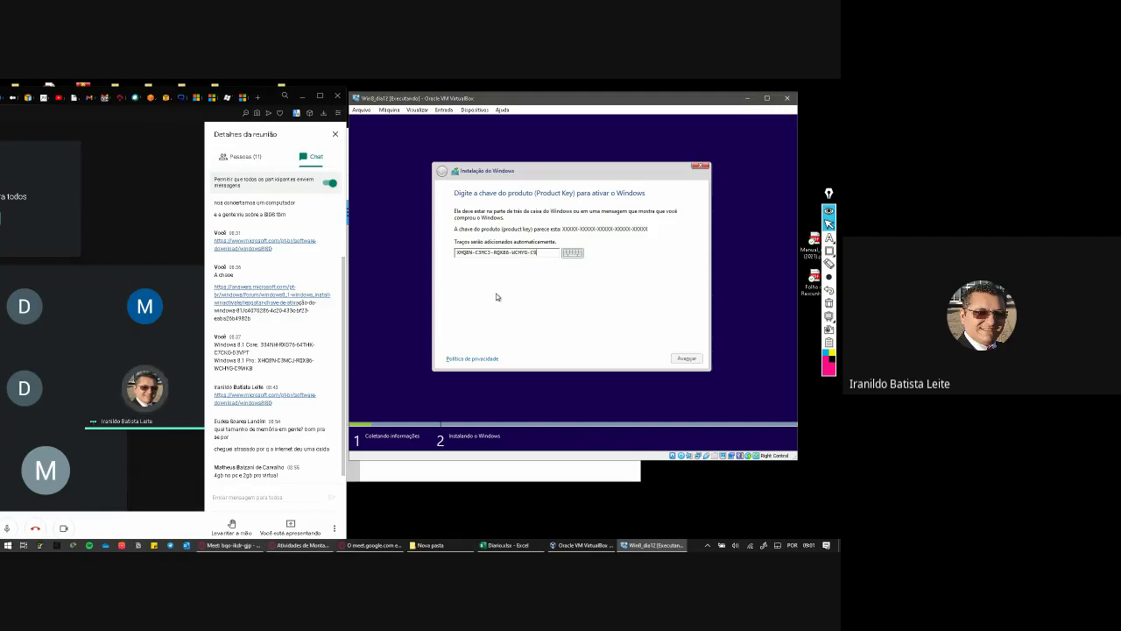
text(W)
text(K8)
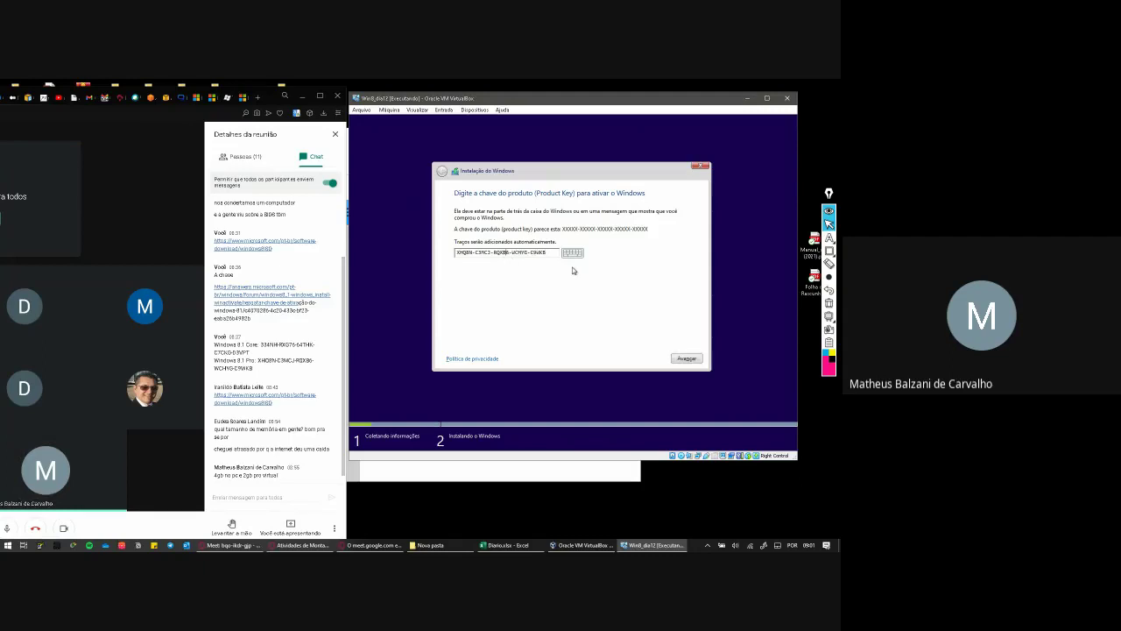
click(686, 358)
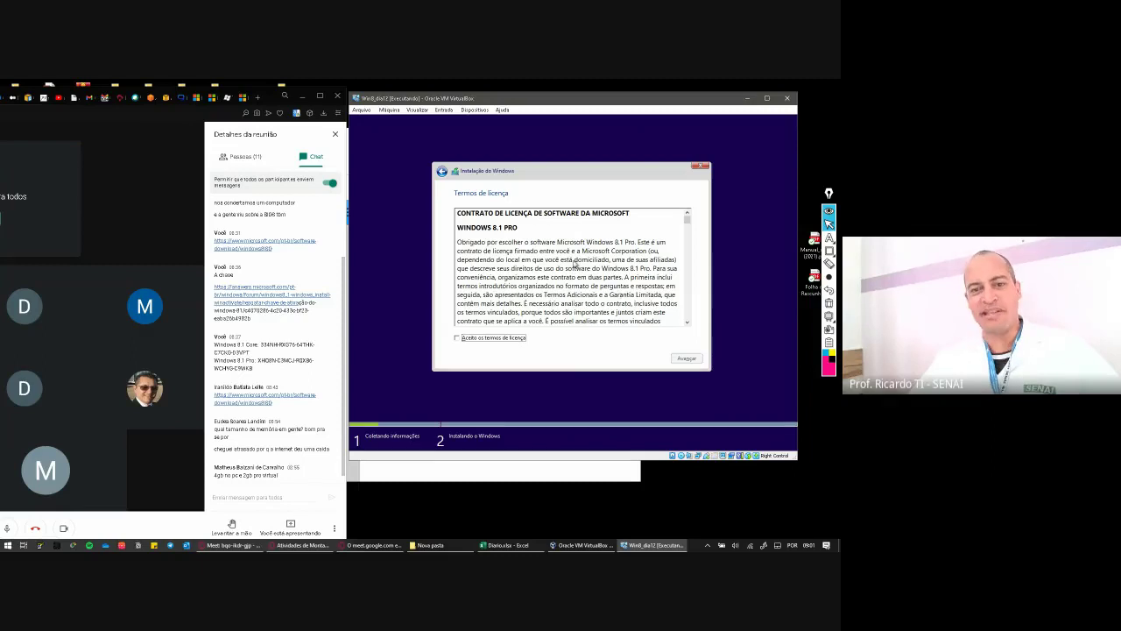
Accept the Windows 8.1 Pro licence terms and choose the Personalizada (advanced) installation type.
click(458, 338)
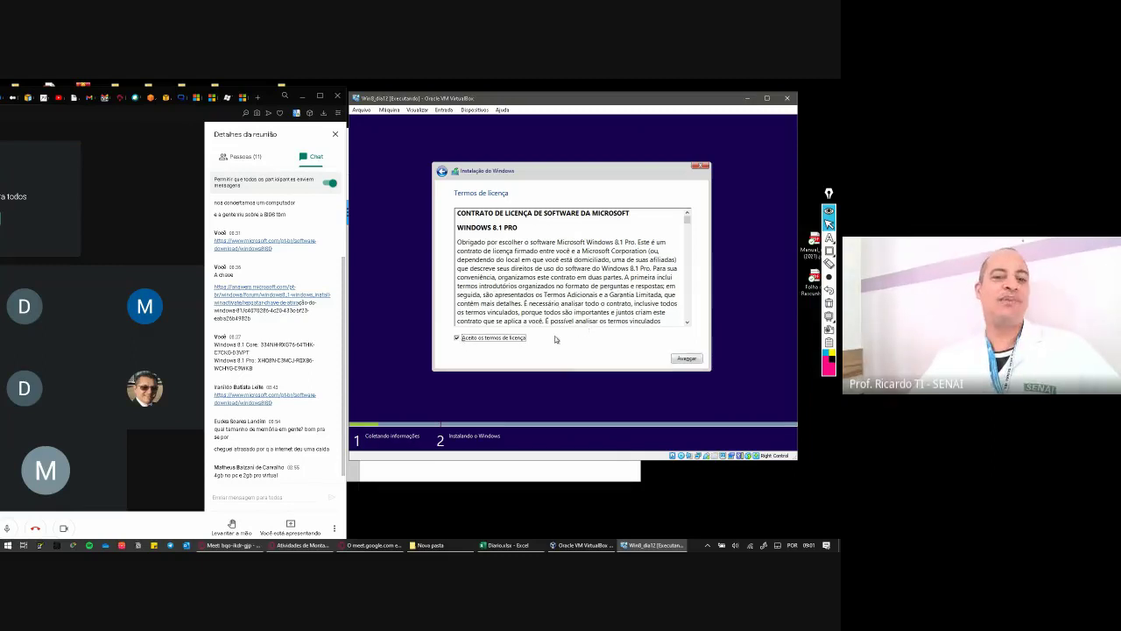
click(696, 360)
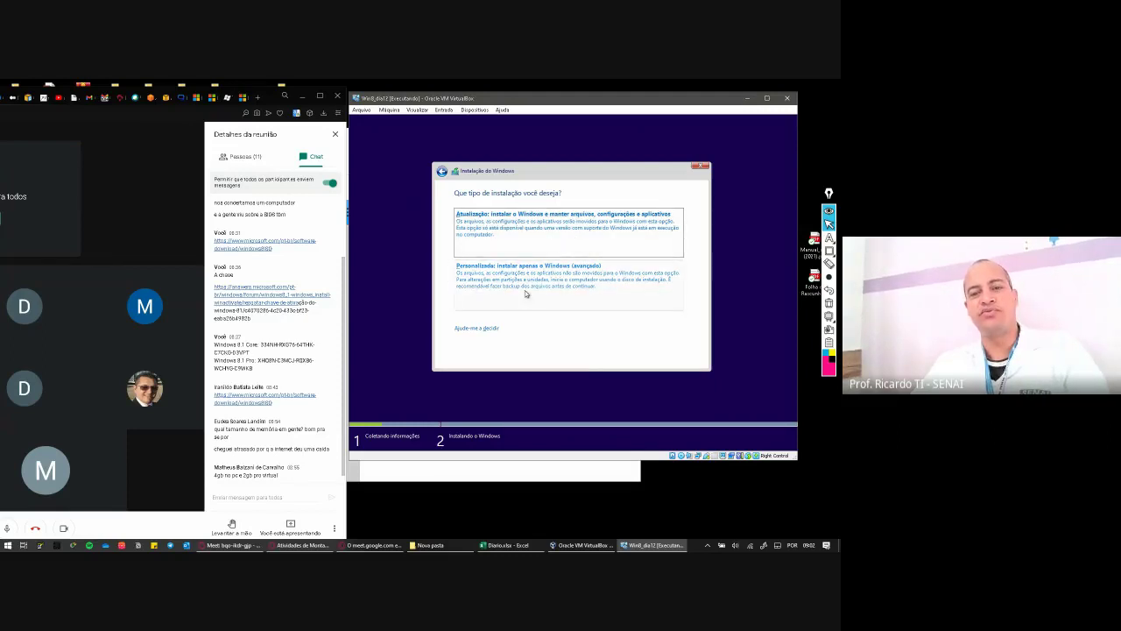
click(552, 301)
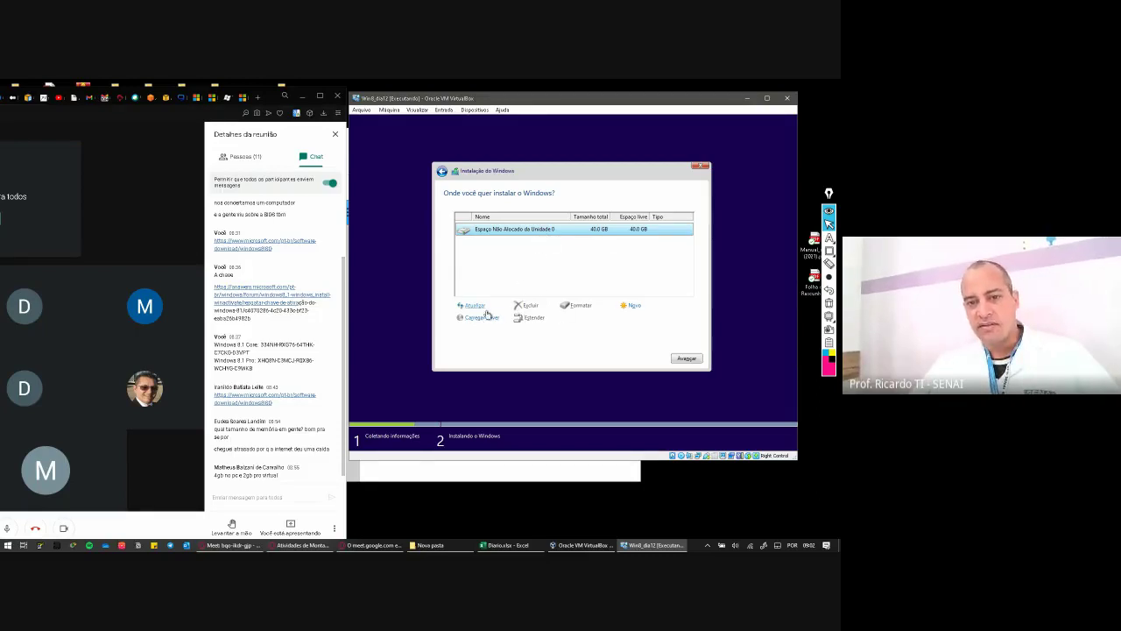
Create a 20000 MB partition in the unallocated space of Unidade 0, allowing the additional system partition.
click(634, 305)
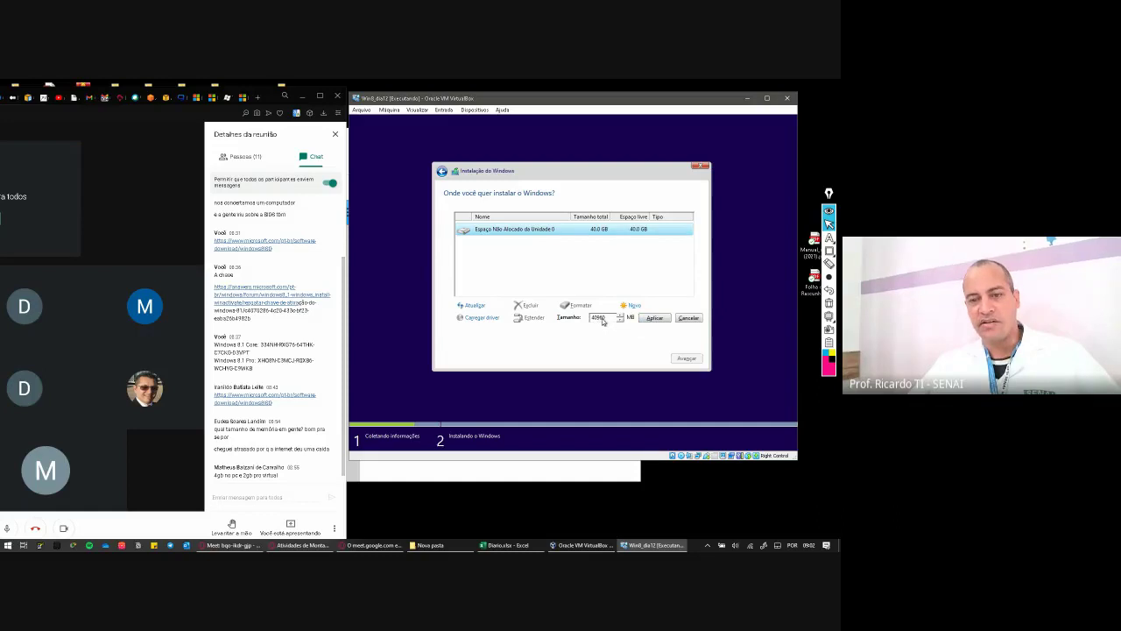
drag(603, 320, 590, 318)
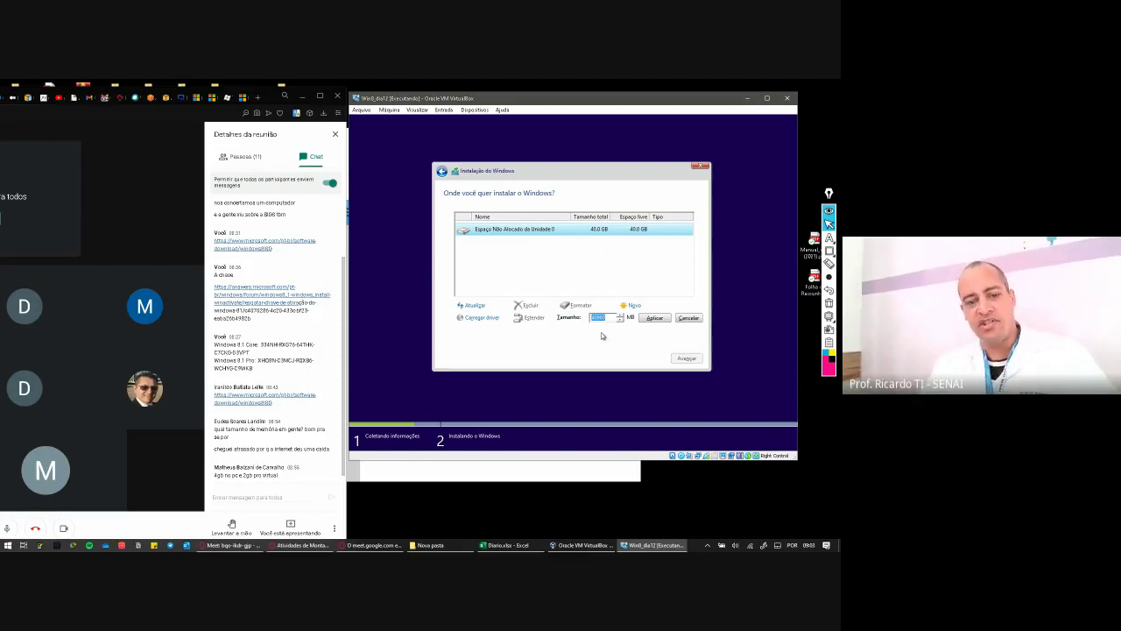
text(30000)
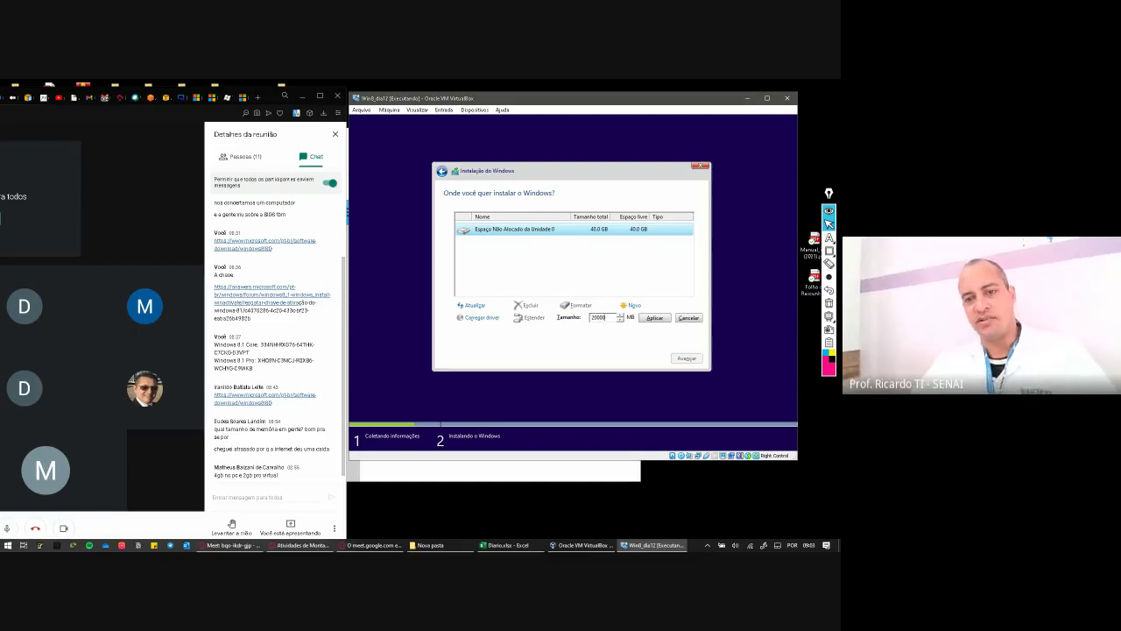
click(654, 317)
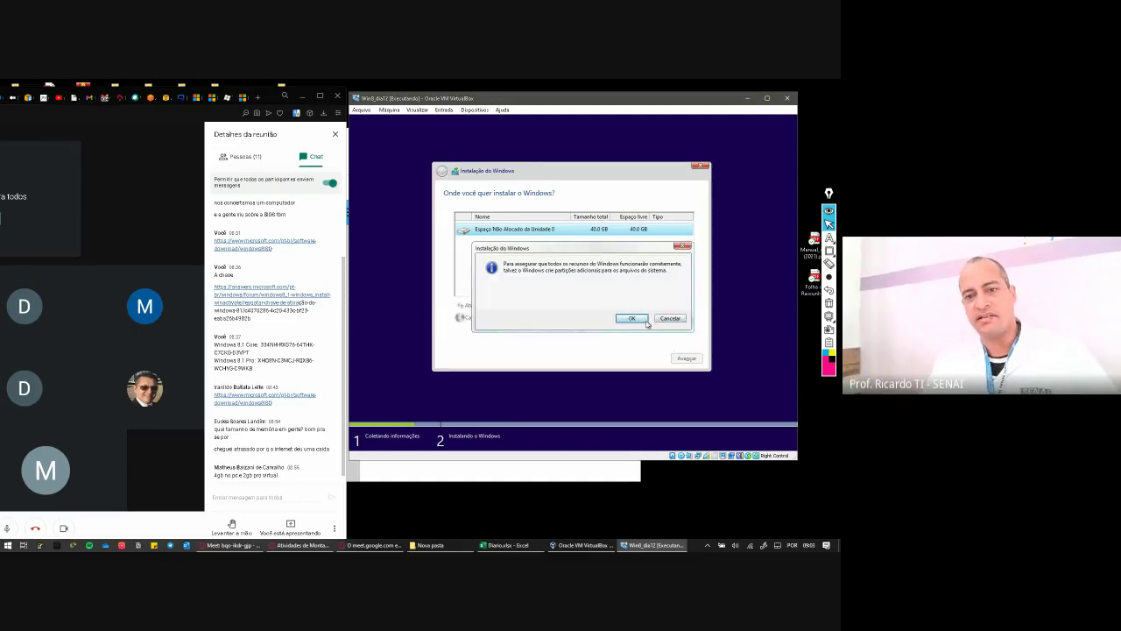
click(645, 320)
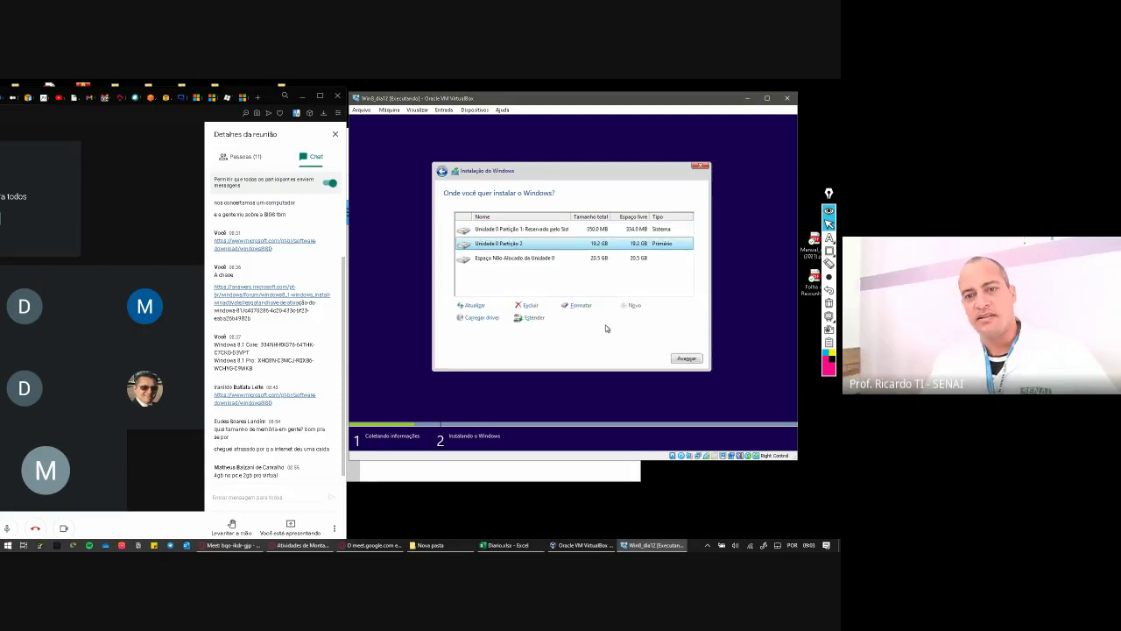
Compare the reserved system partition, Partição 2 and the unallocated space on Unidade 0, leaving Partição 2 selected.
click(532, 228)
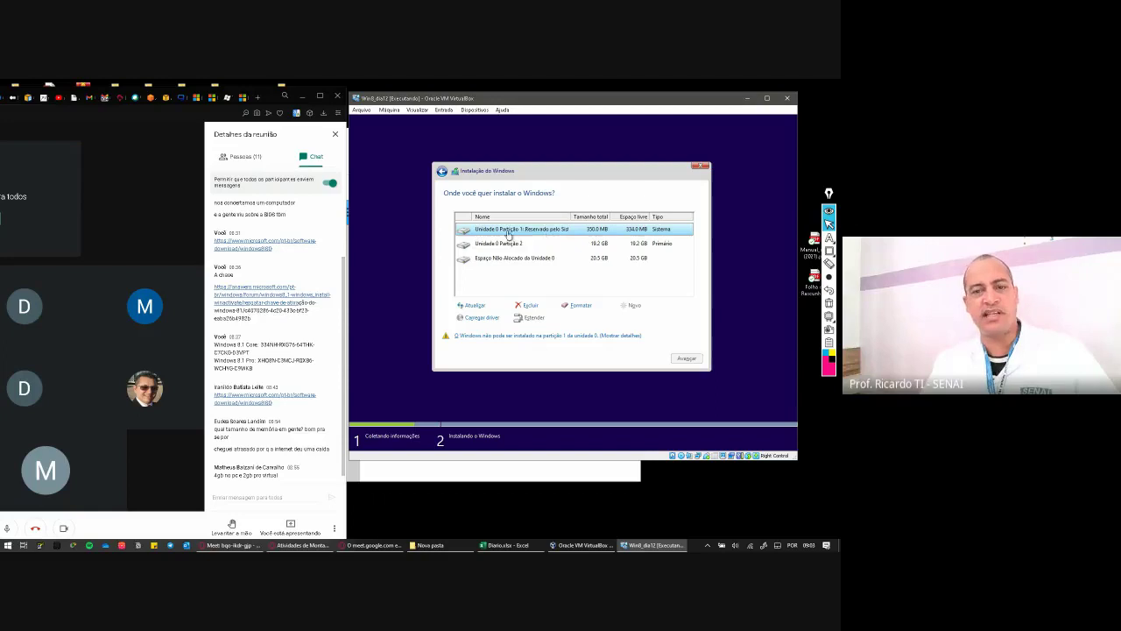
click(551, 245)
click(597, 258)
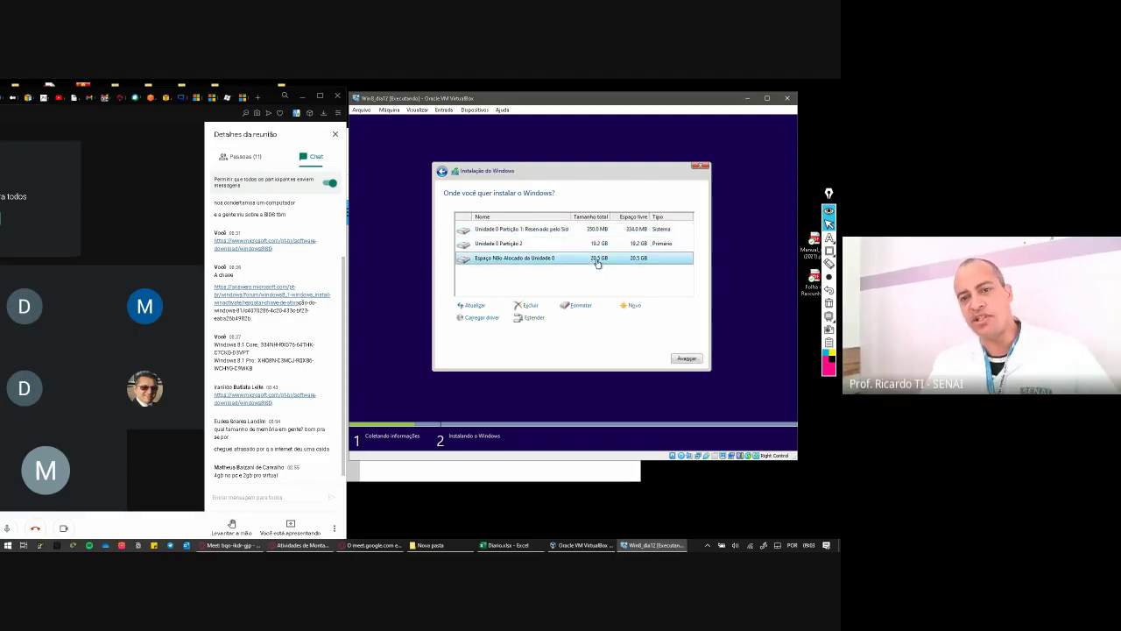
key(Up)
click(603, 263)
click(602, 249)
click(601, 257)
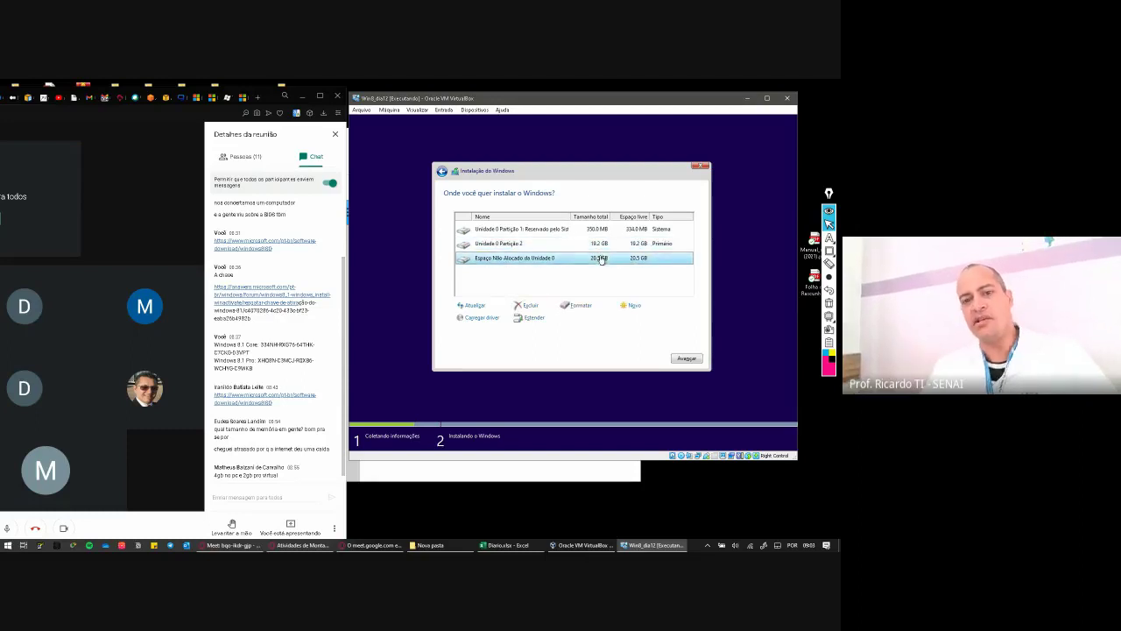
click(538, 247)
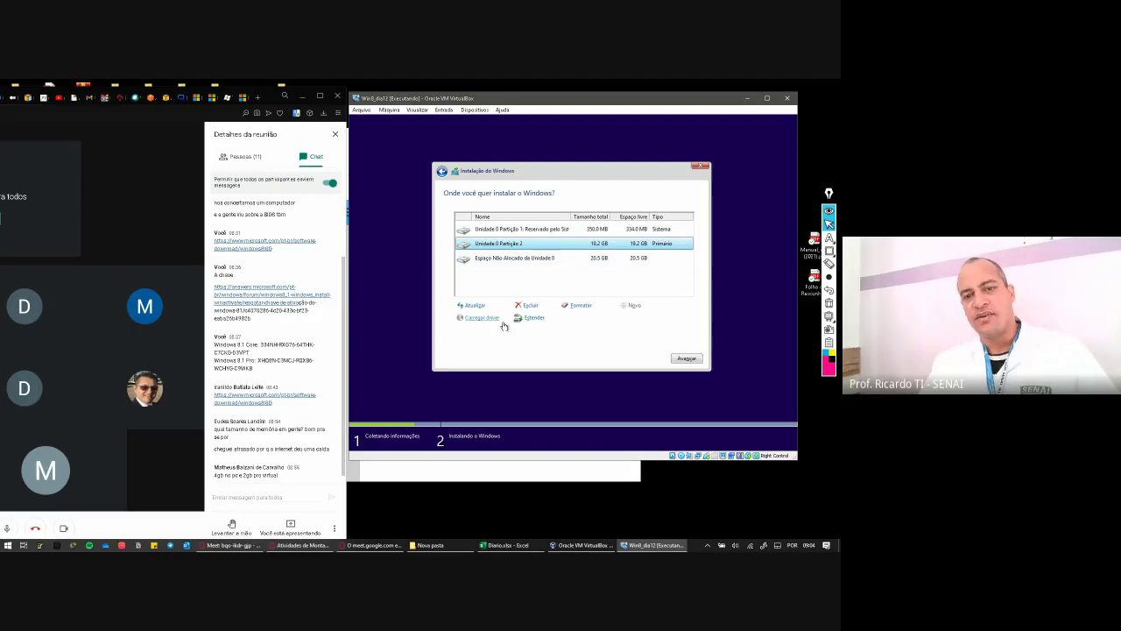
Delete Partição 2 and the system-reserved partition on Unidade 0, and start the Windows installation on the unallocated space.
click(541, 257)
click(533, 246)
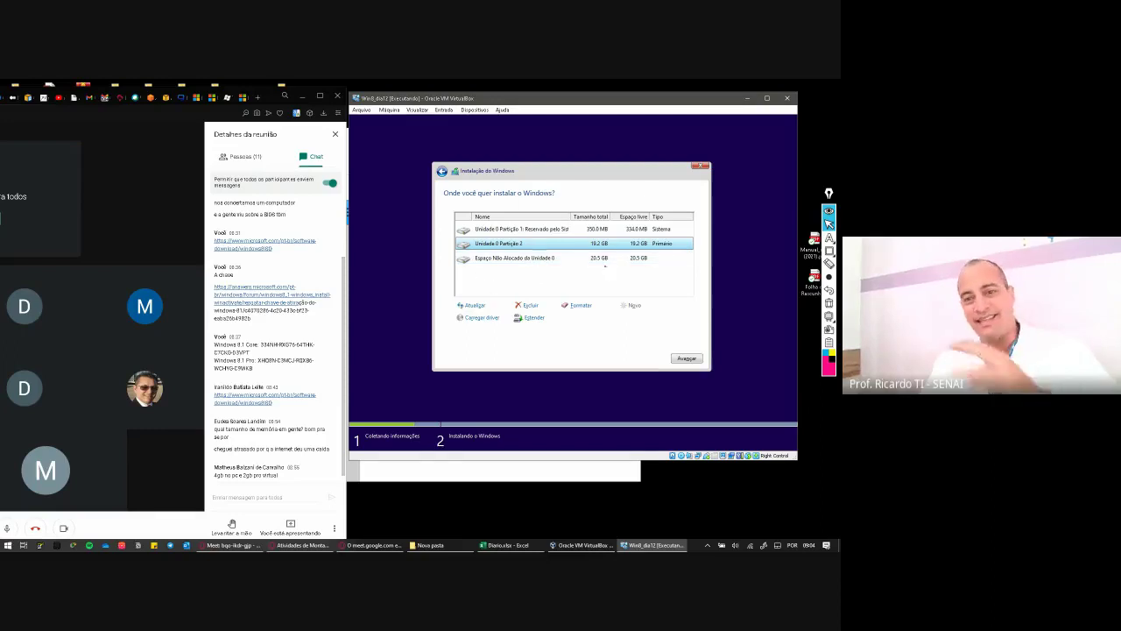
click(529, 305)
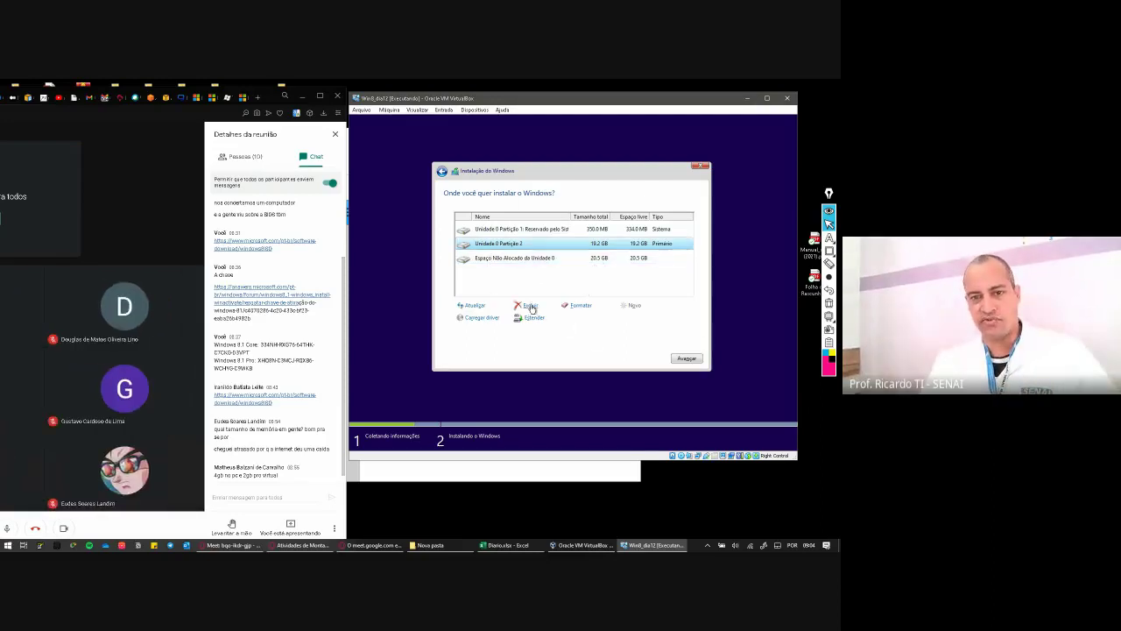
click(631, 318)
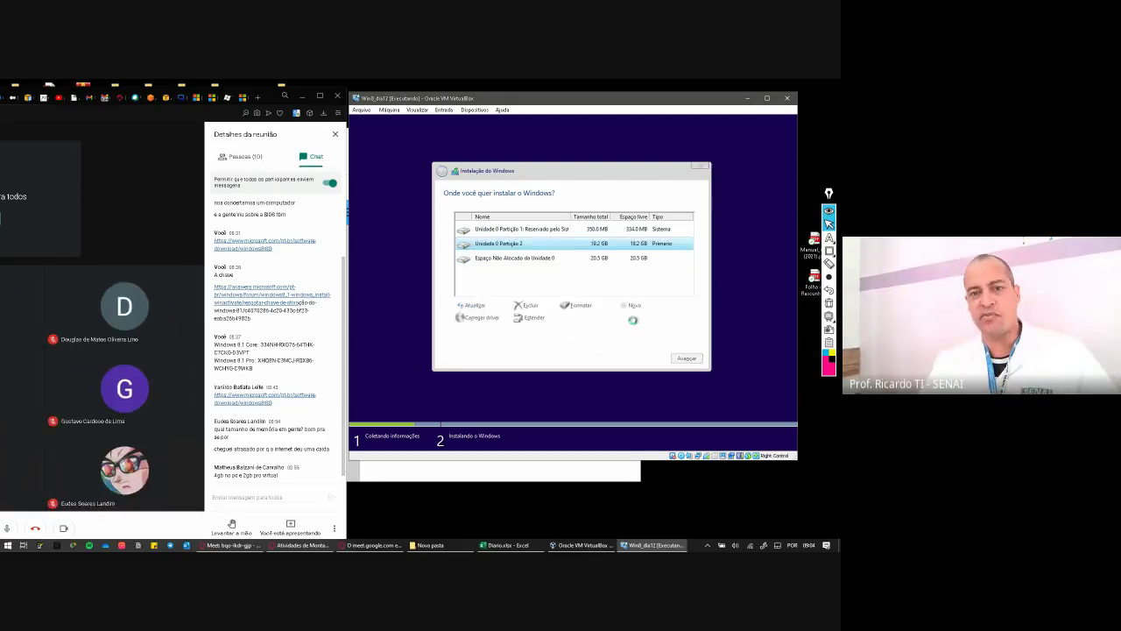
click(530, 306)
click(627, 322)
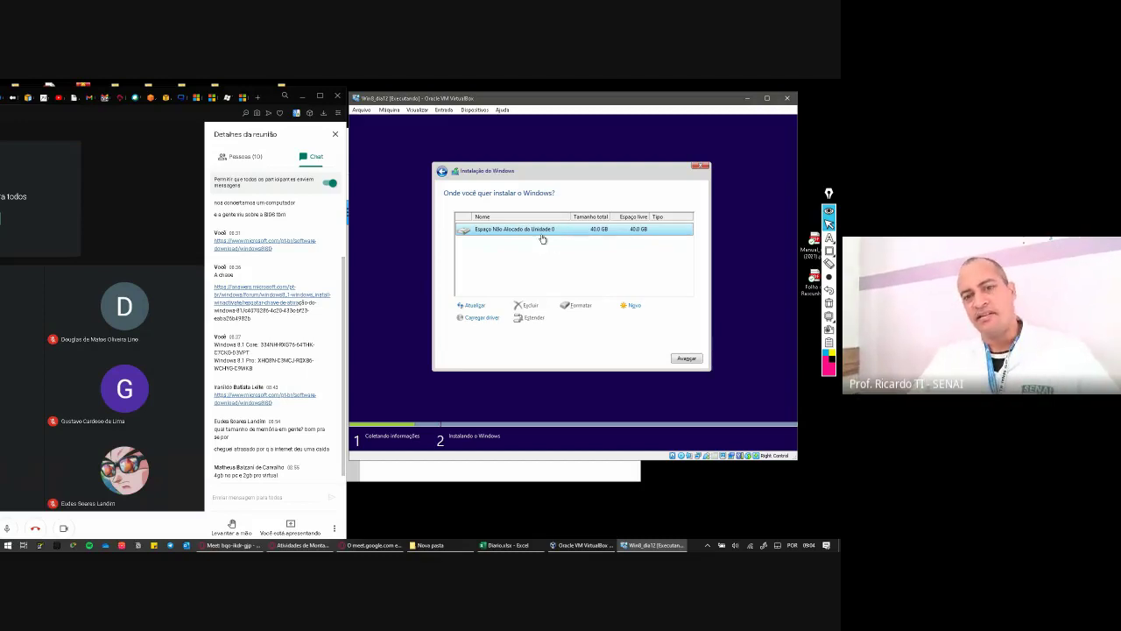
click(681, 358)
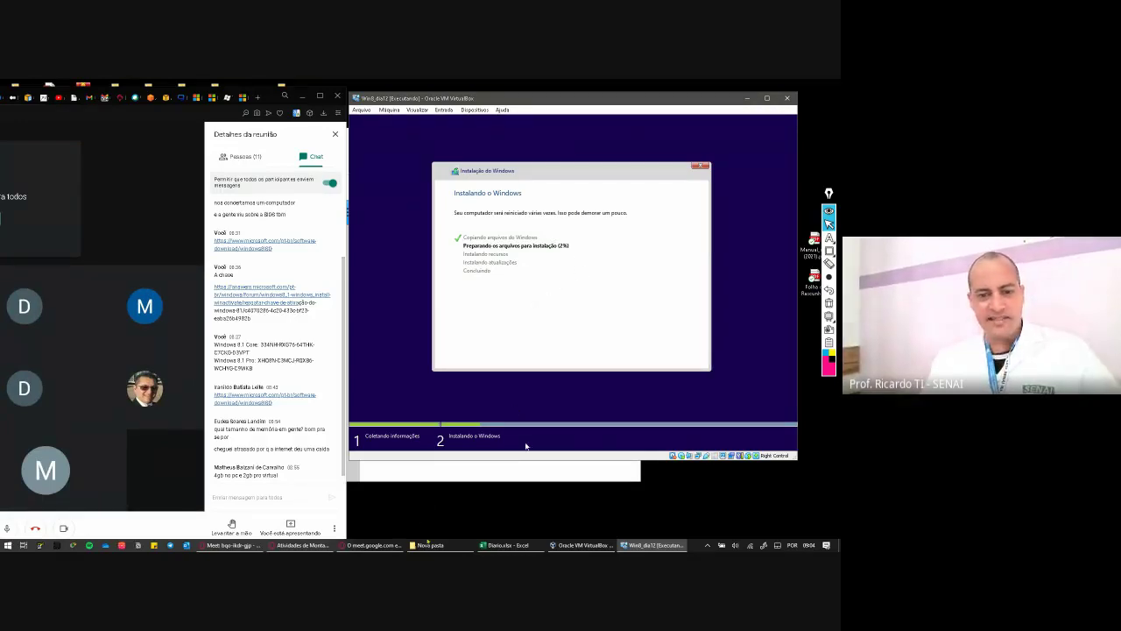
Switch to File Explorer, look for the MONTAGEM folder in Área de Trabalho, and minimise the window.
click(429, 544)
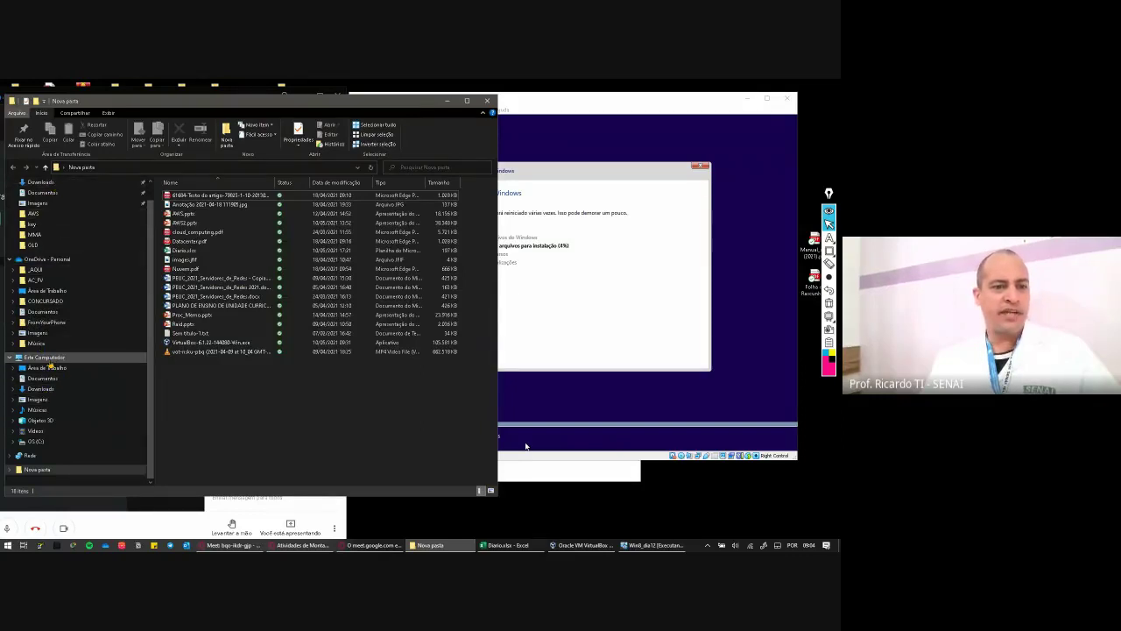
click(46, 290)
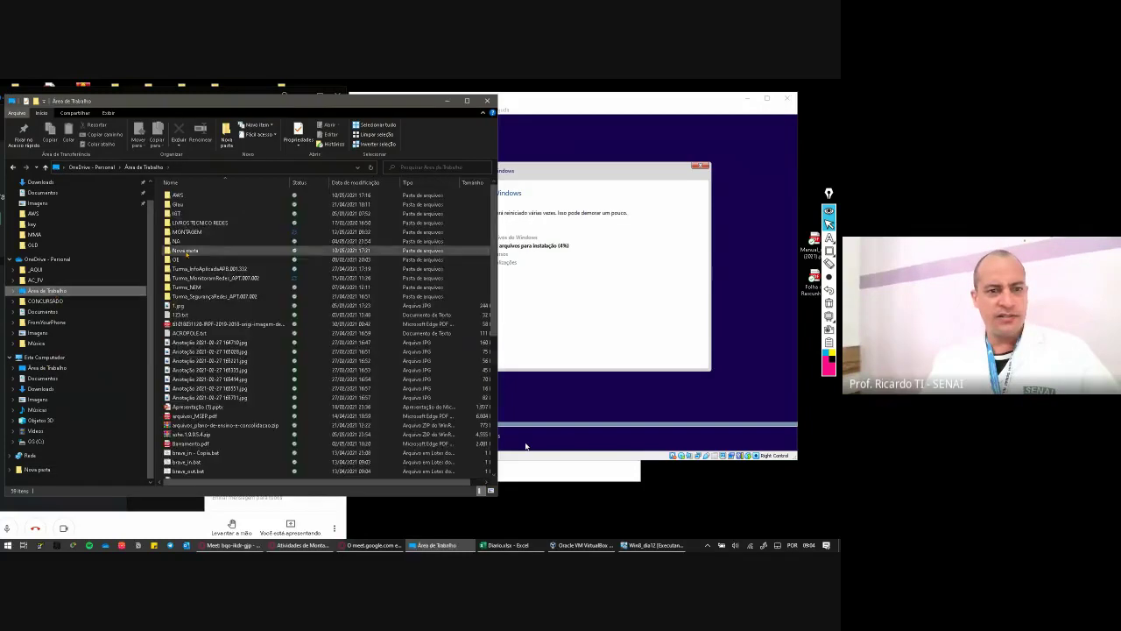
click(189, 233)
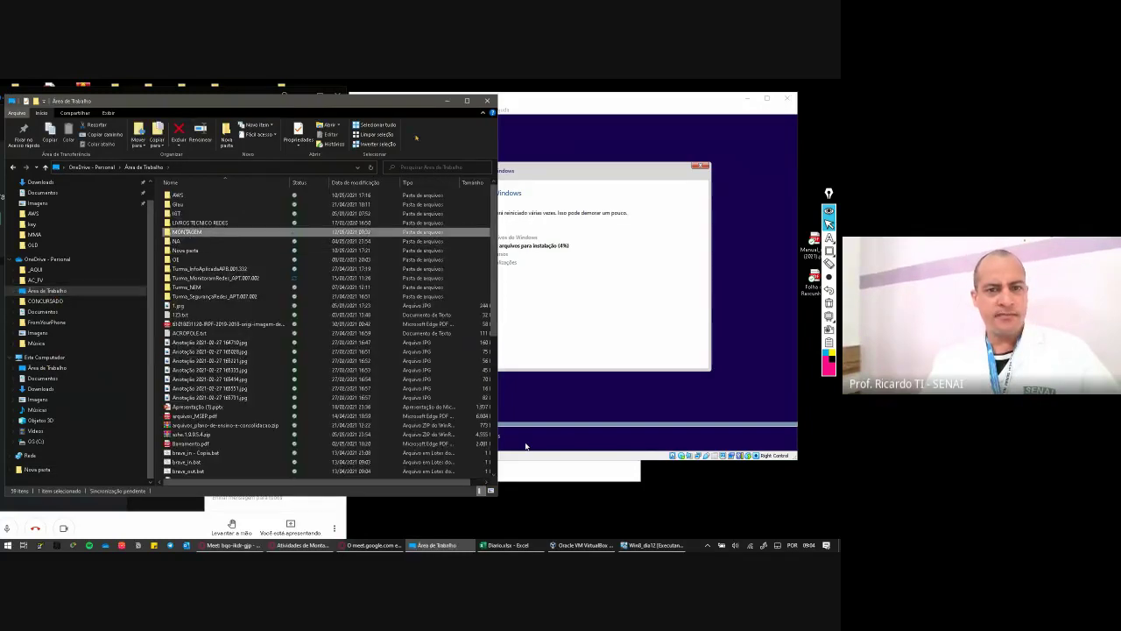
click(447, 100)
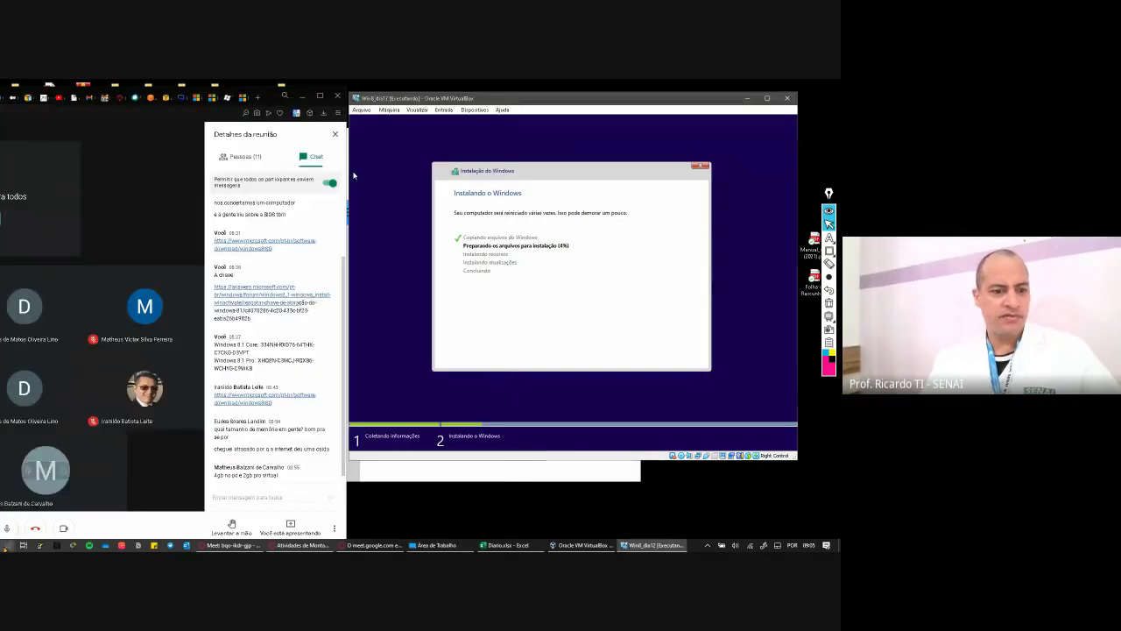
Start PowerPoint and open the recent presentation SistemasOperacionais.pptx.
click(7, 544)
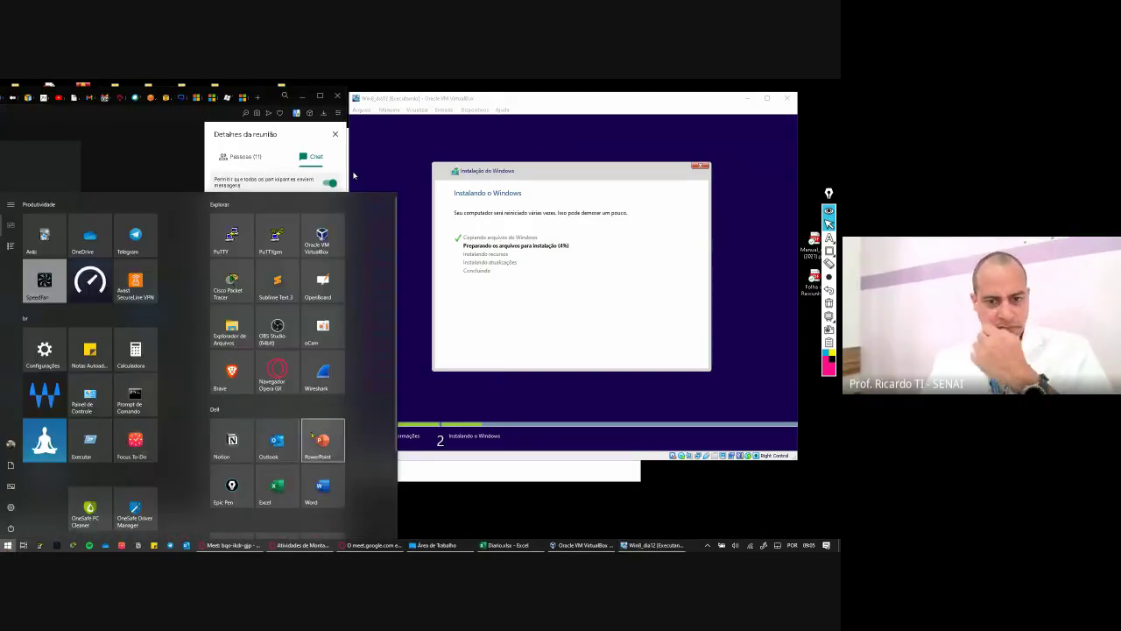
key(Escape)
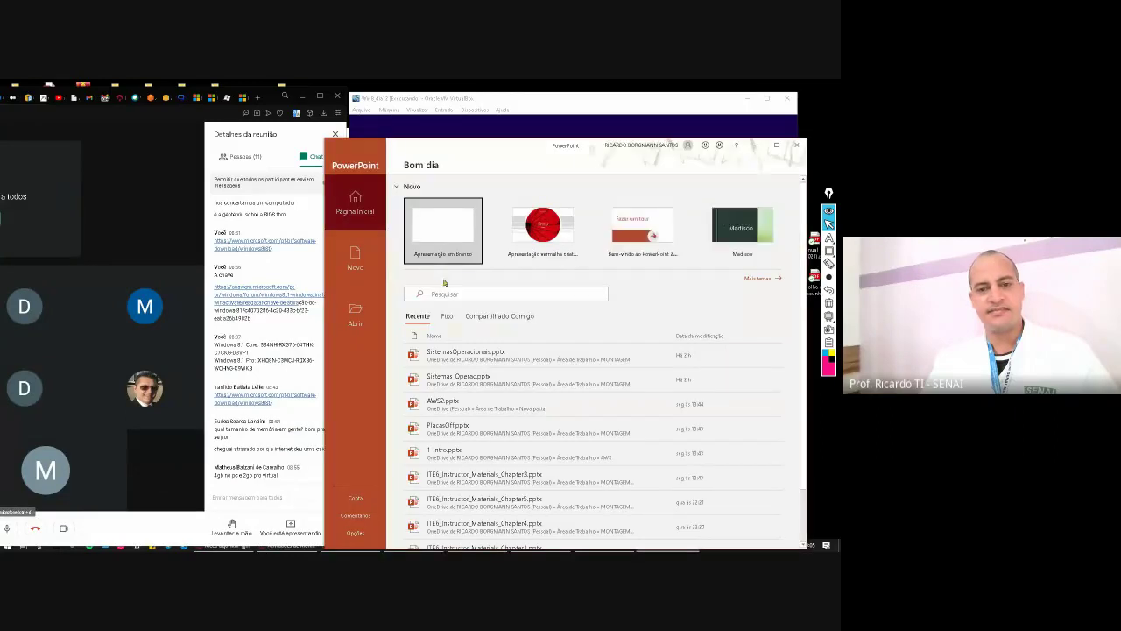
click(464, 361)
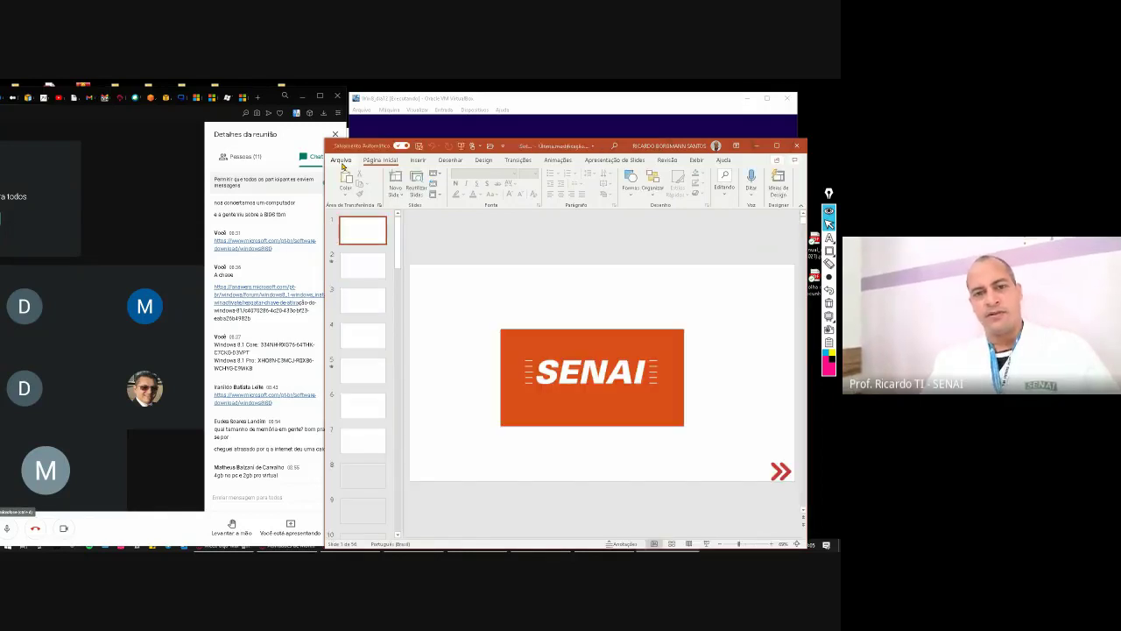
Open the recent presentation Sistemas_Operac.pptx as well and display its slide 2, Sistemas Operacionais.
click(342, 162)
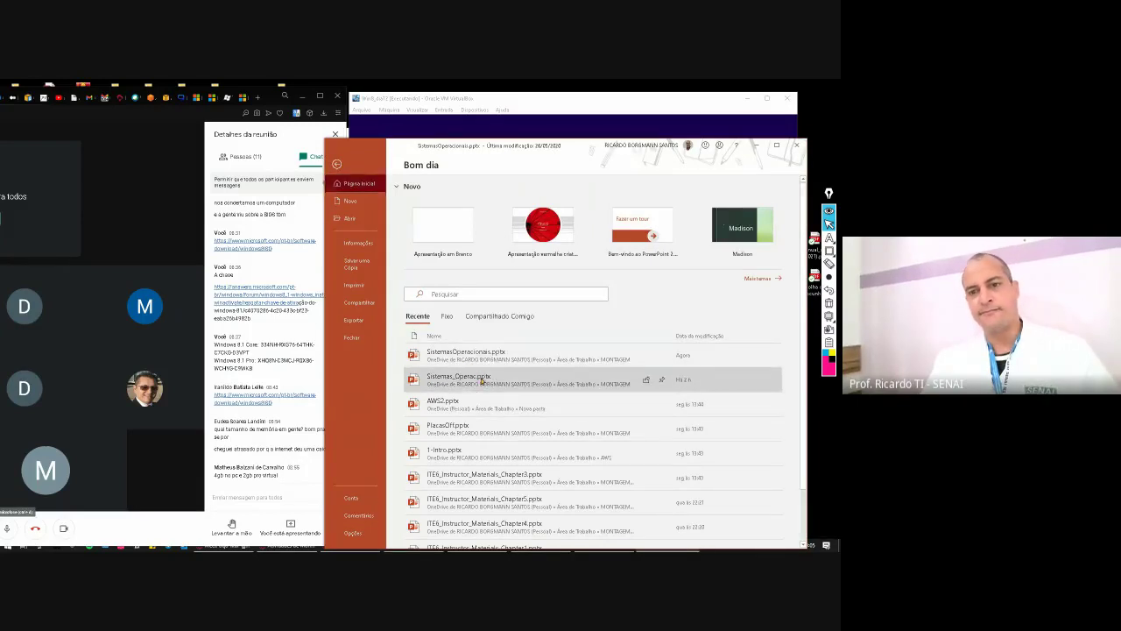
click(481, 381)
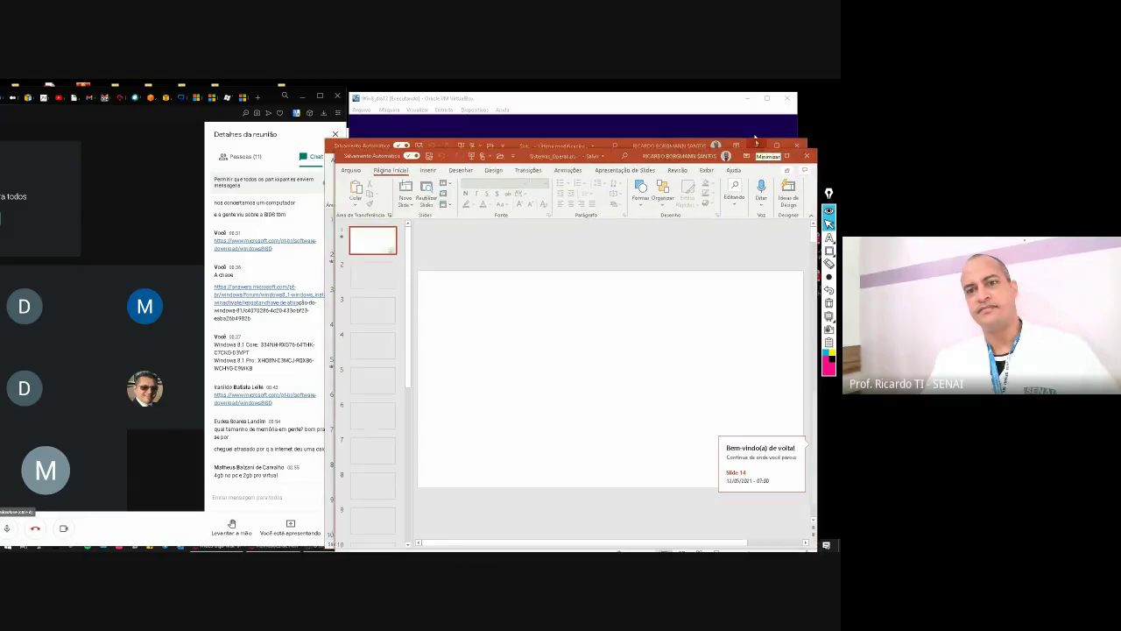
click(374, 283)
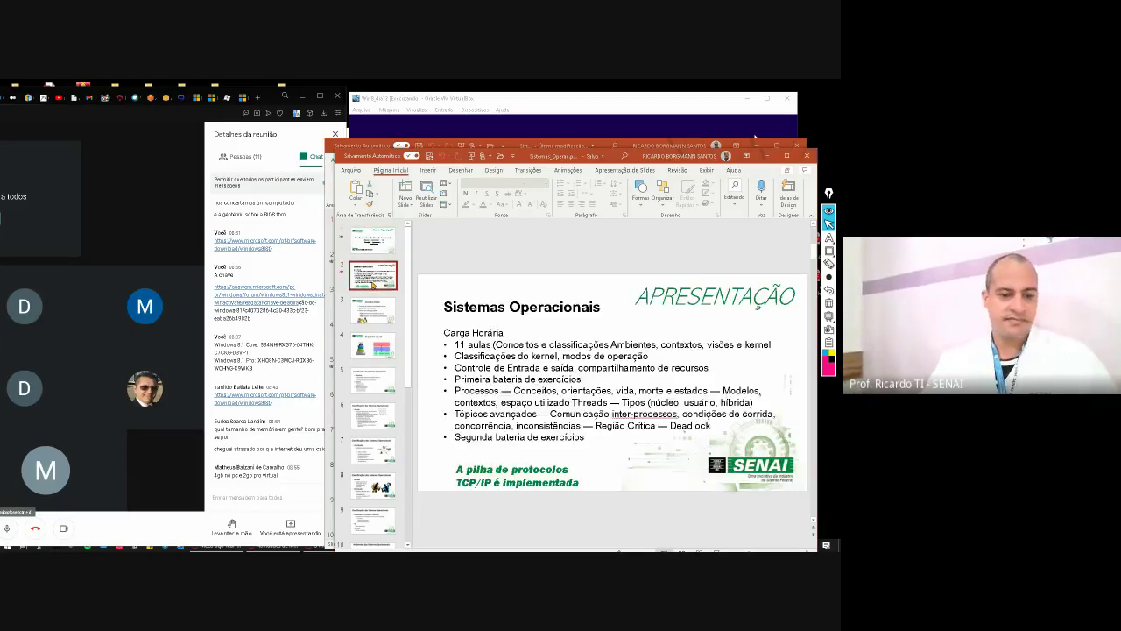